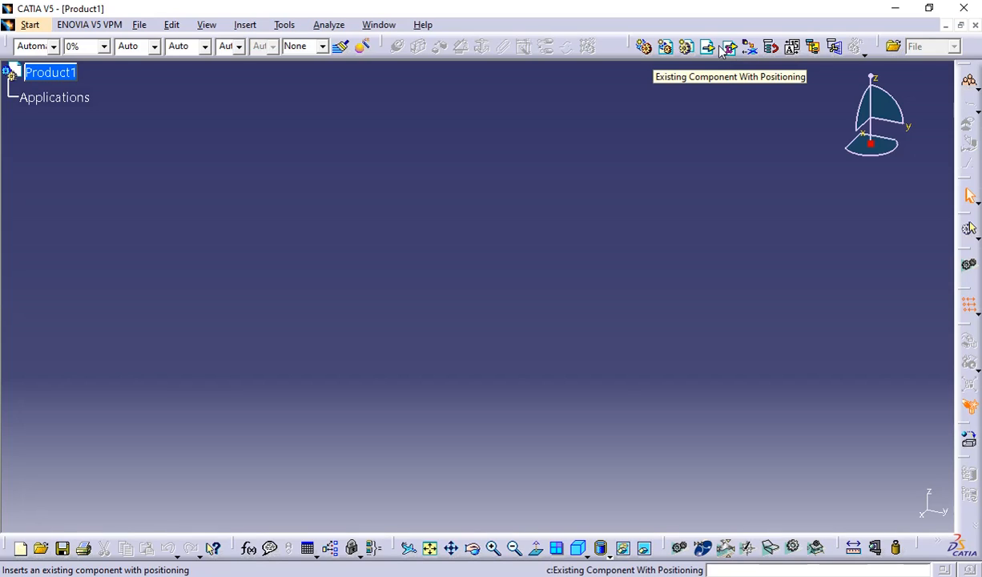
Insert Part1.CATPart from the catia classes\class 12 folder on drive E into Product1 using Existing Component With Positioning.
{"action": "left_click", "coordinate": [726, 48]}
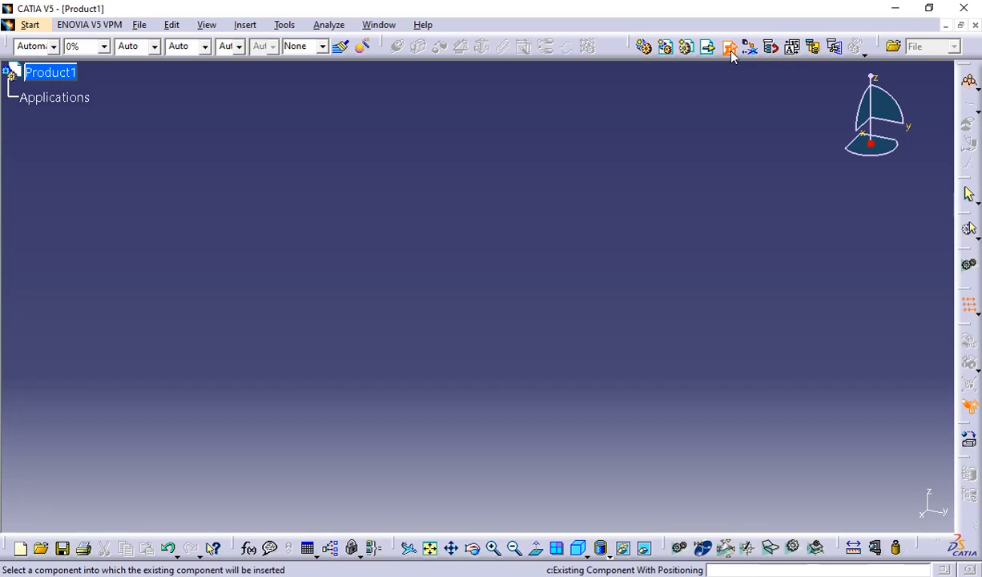
{"action": "left_click", "coordinate": [50, 75]}
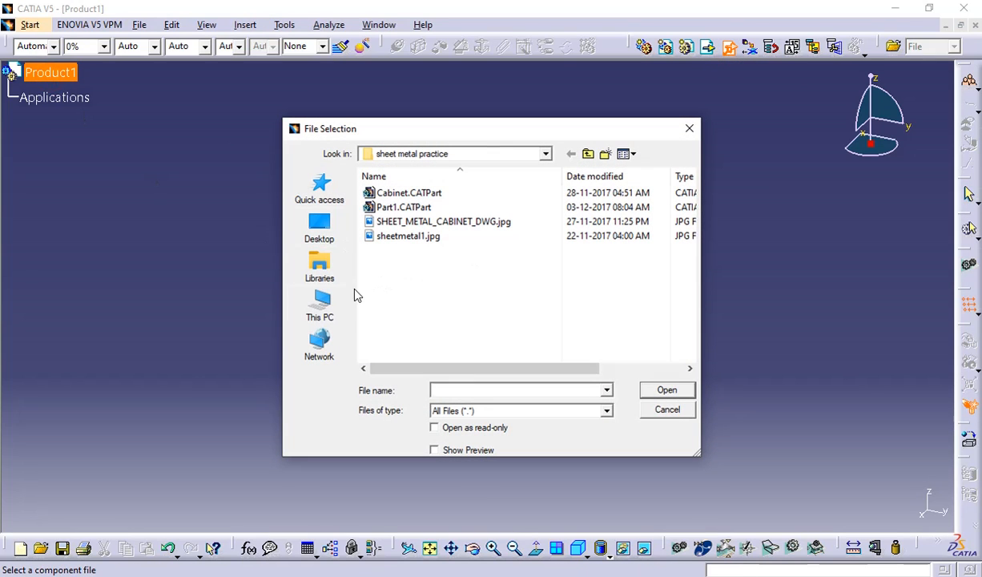
{"action": "left_click", "coordinate": [545, 153]}
{"action": "left_click", "coordinate": [437, 386]}
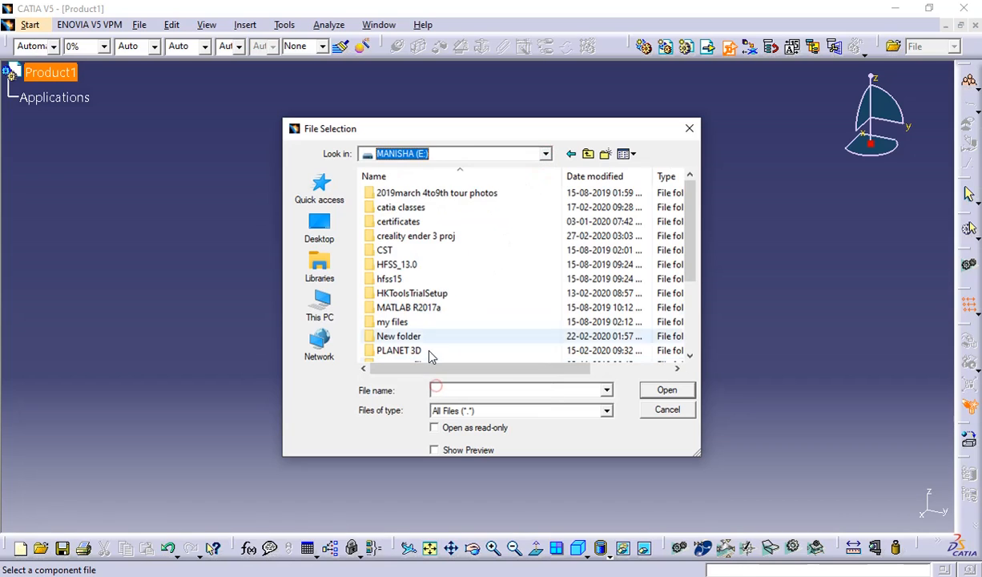
{"action": "scroll", "coordinate": [393, 237], "scroll_direction": "down", "scroll_amount": 2}
{"action": "scroll", "coordinate": [396, 248], "scroll_direction": "up", "scroll_amount": 1}
{"action": "scroll", "coordinate": [401, 256], "scroll_direction": "down", "scroll_amount": 2}
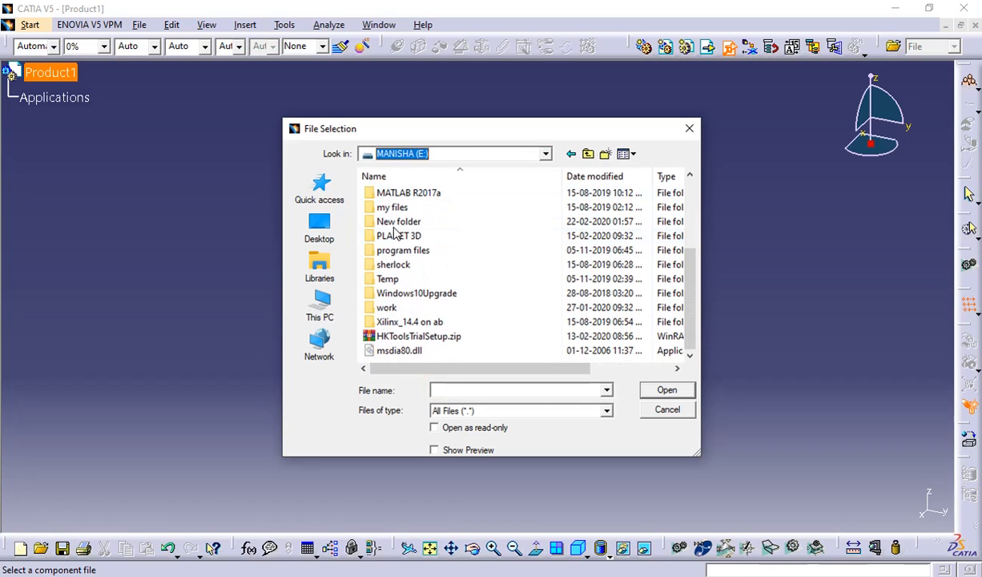
{"action": "scroll", "coordinate": [403, 265], "scroll_direction": "up", "scroll_amount": 2}
{"action": "scroll", "coordinate": [404, 268], "scroll_direction": "down", "scroll_amount": 1}
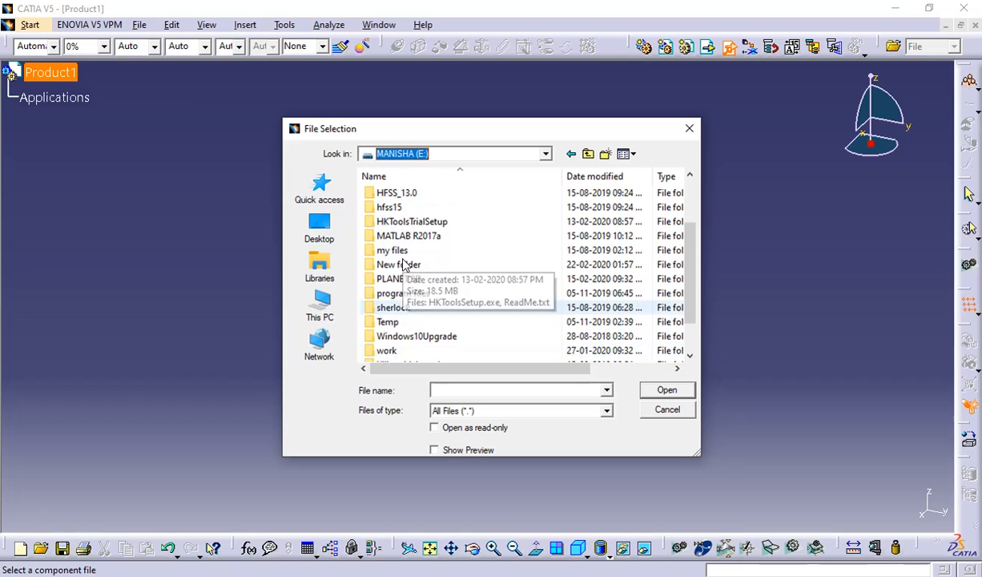
{"action": "scroll", "coordinate": [409, 271], "scroll_direction": "up", "scroll_amount": 1}
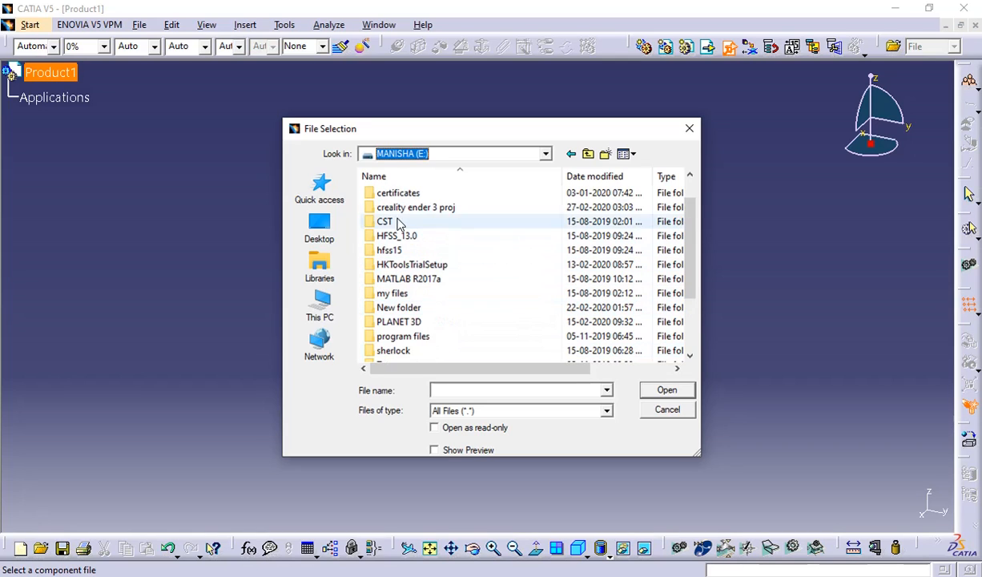
{"action": "scroll", "coordinate": [399, 229], "scroll_direction": "up", "scroll_amount": 1}
{"action": "double_click", "coordinate": [395, 206]}
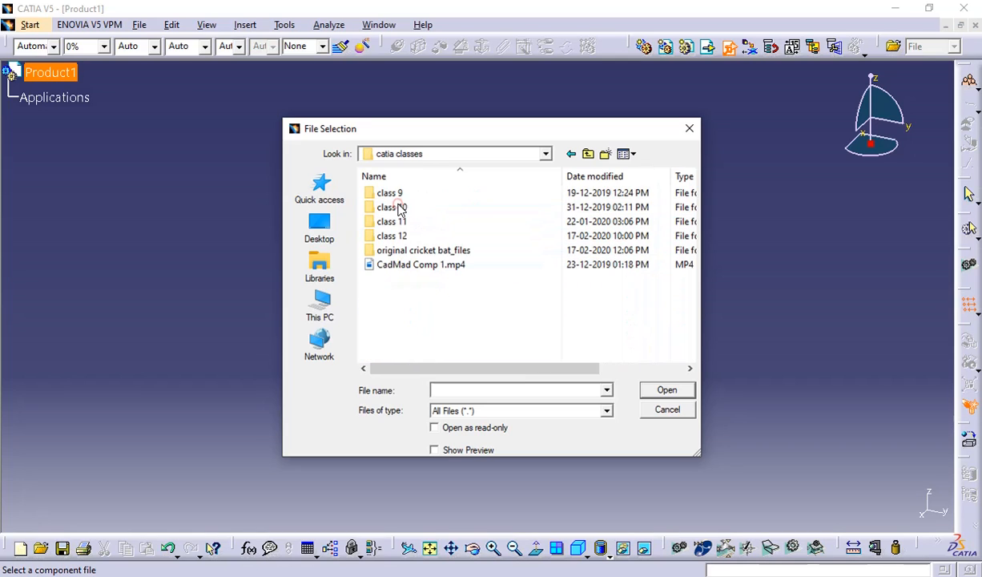
{"action": "double_click", "coordinate": [403, 236]}
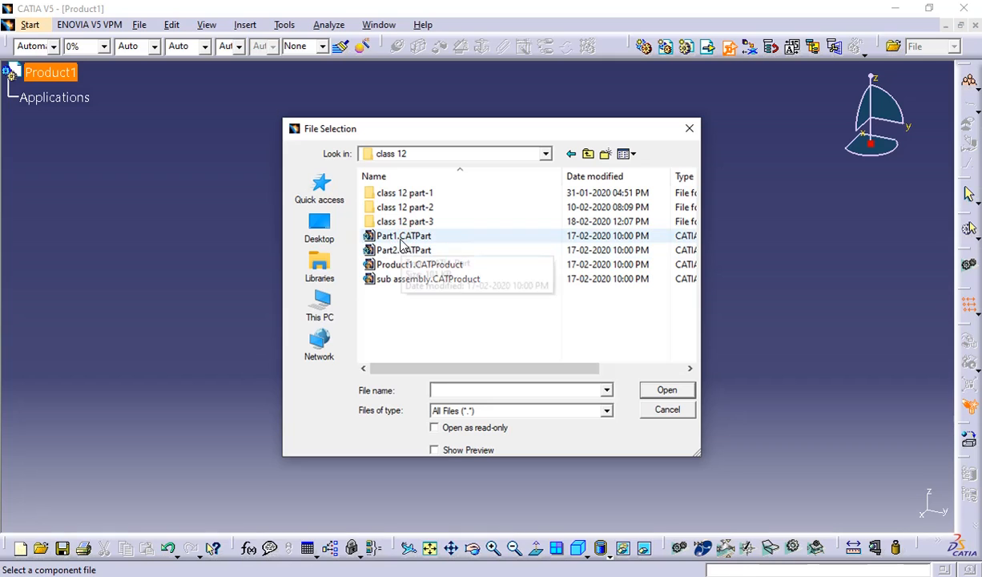
{"action": "left_click", "coordinate": [402, 238]}
{"action": "left_click", "coordinate": [651, 389]}
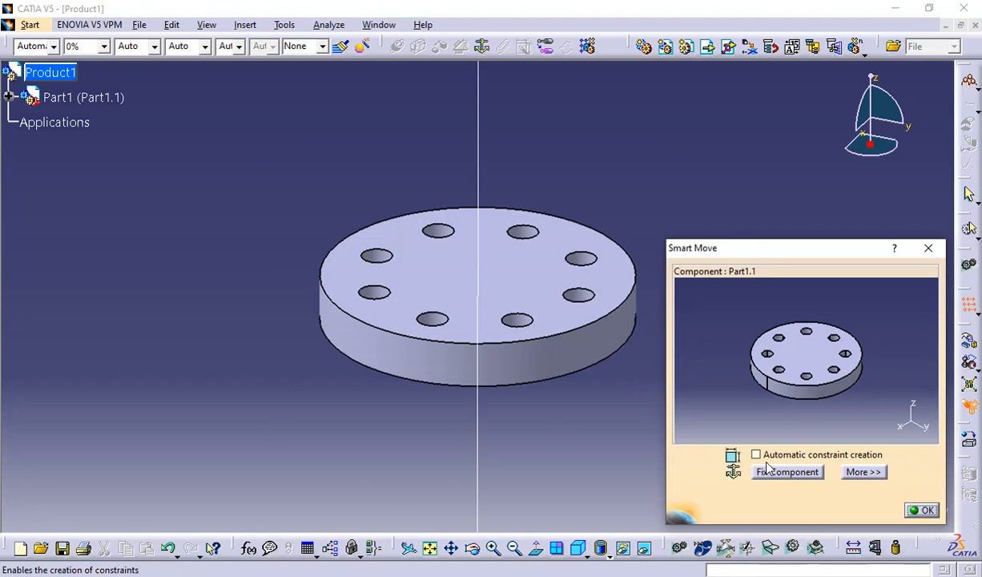
Expand the Smart Move options, enable automatic constraint creation and accept the placement of Part1.
{"action": "left_click_drag", "start_coordinate": [750, 256], "coordinate": [750, 189]}
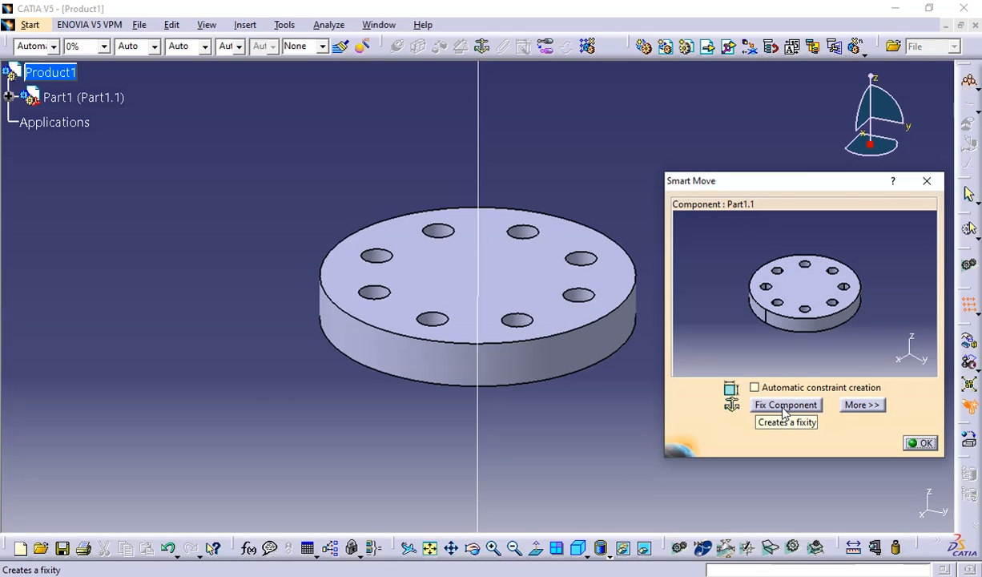
{"action": "left_click", "coordinate": [854, 403]}
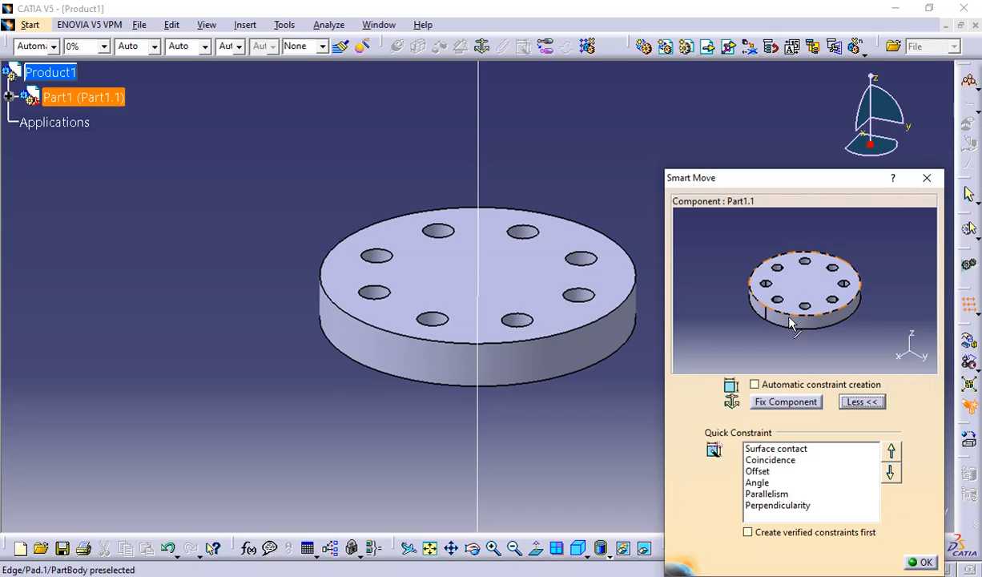
{"action": "left_click", "coordinate": [754, 385]}
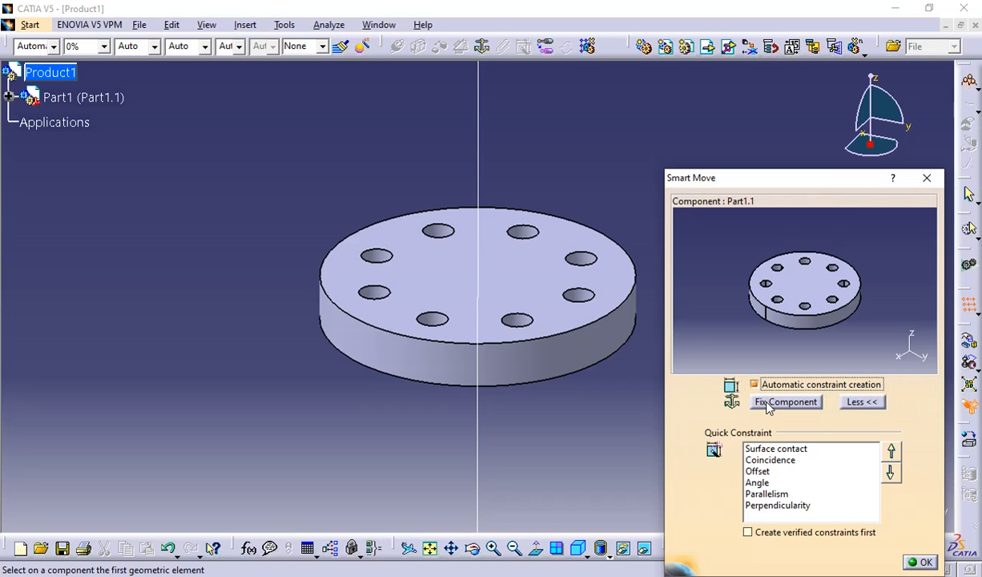
{"action": "left_click", "coordinate": [914, 563]}
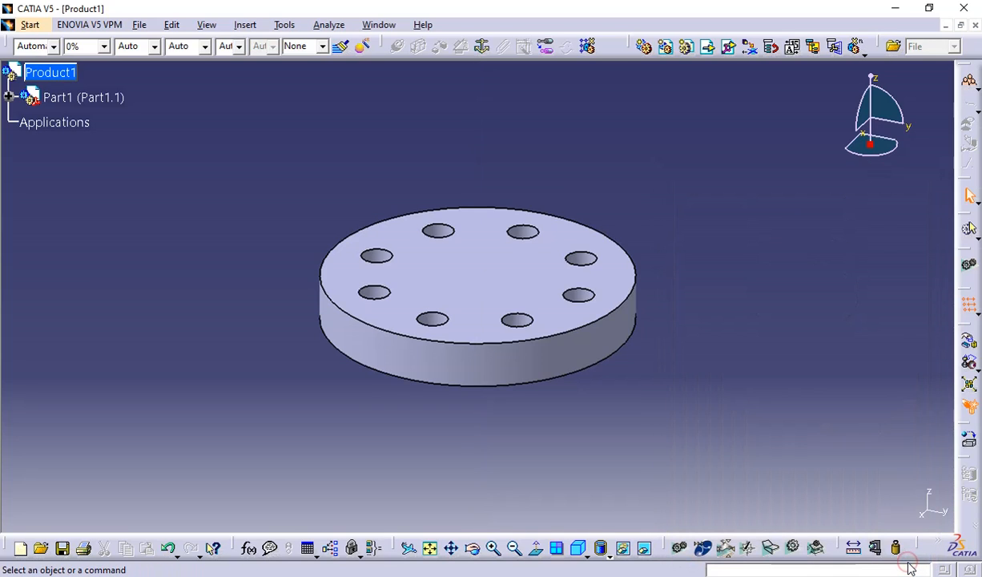
Check Part1's branch in the specification tree and undo the insertion of Part1.
{"action": "left_click", "coordinate": [9, 97]}
{"action": "left_click", "coordinate": [8, 97]}
{"action": "key", "text": "ctrl+z"}
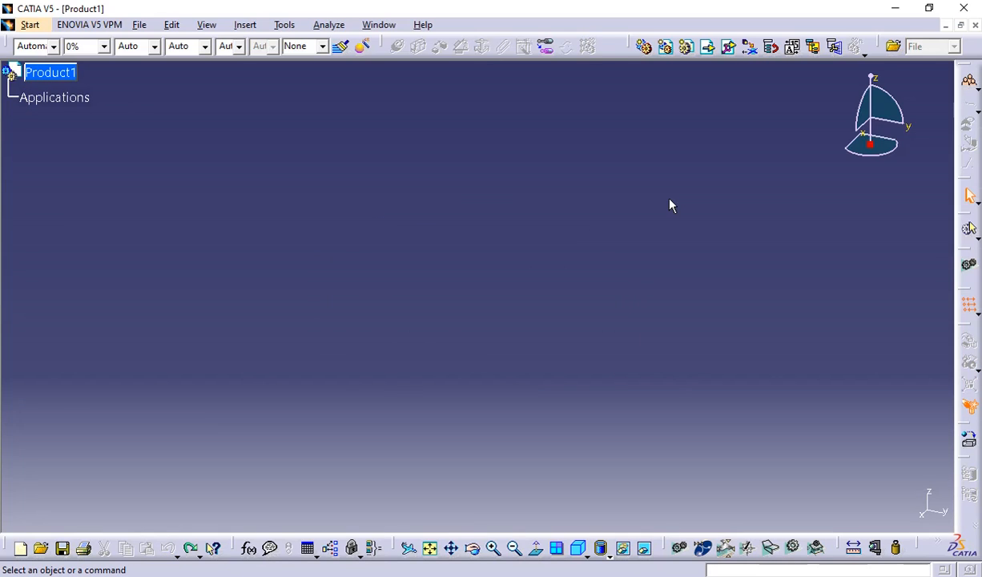
Insert Part1.CATPart into Product1 again using Existing Component With Positioning.
{"action": "left_click", "coordinate": [725, 46]}
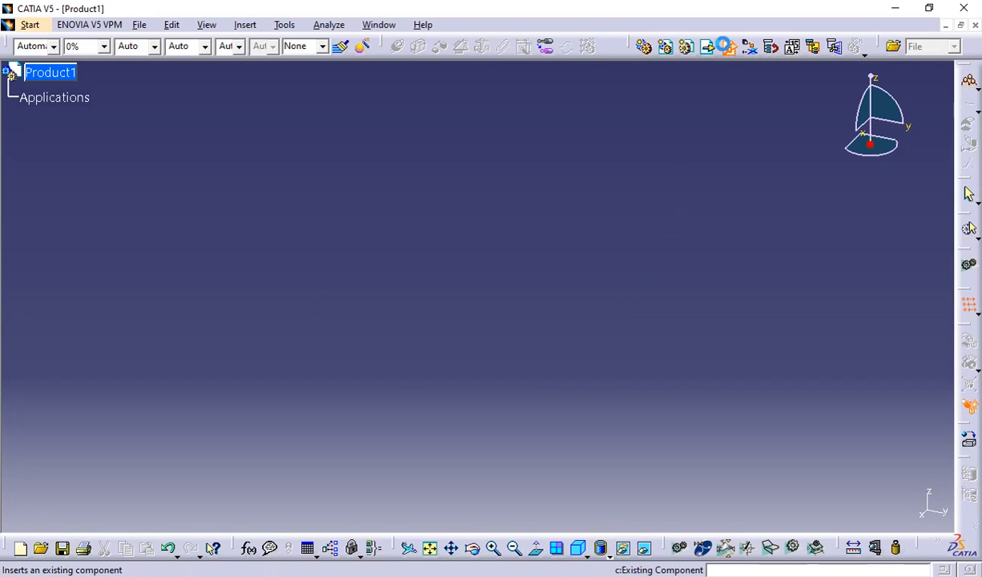
{"action": "left_click", "coordinate": [63, 72]}
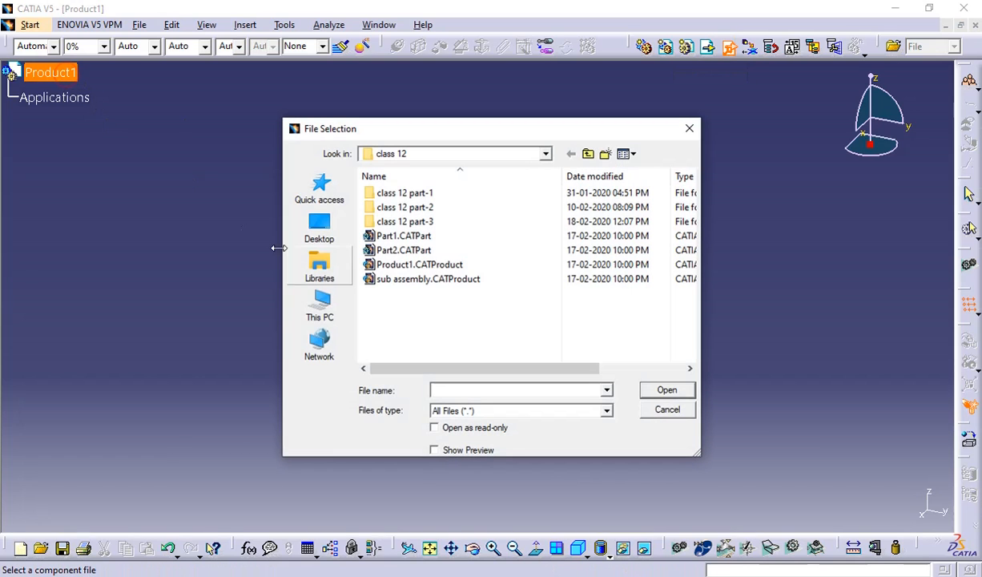
{"action": "left_click", "coordinate": [403, 235]}
{"action": "left_click", "coordinate": [682, 396]}
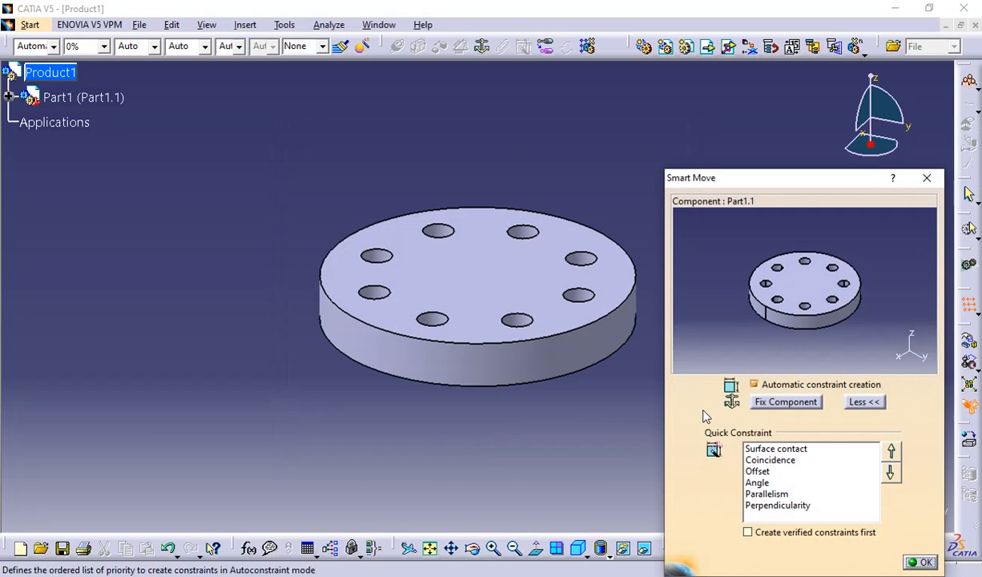
Disable automatic constraint creation in Smart Move, fix Part1 in place and accept the placement.
{"action": "left_click", "coordinate": [754, 384]}
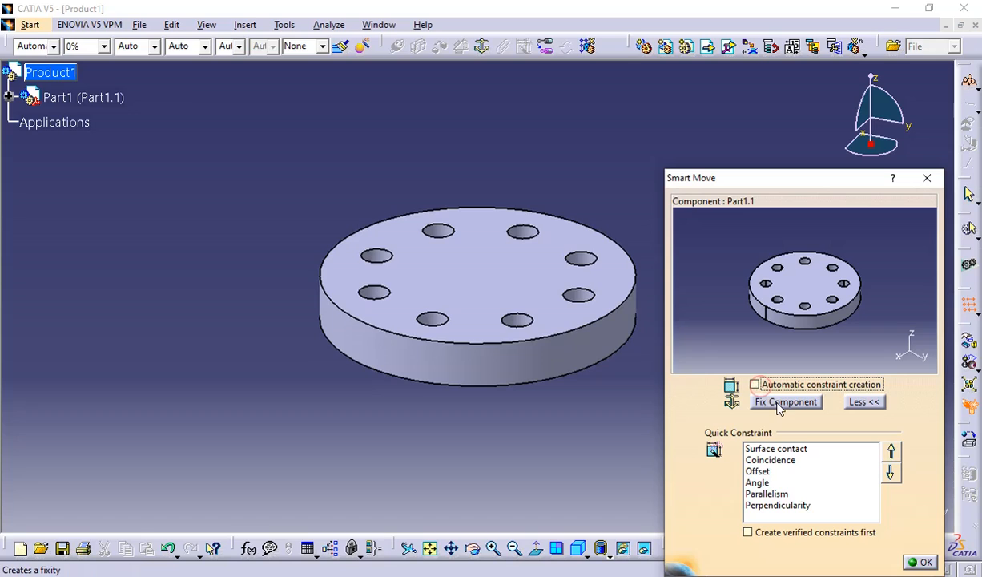
{"action": "left_click", "coordinate": [784, 402]}
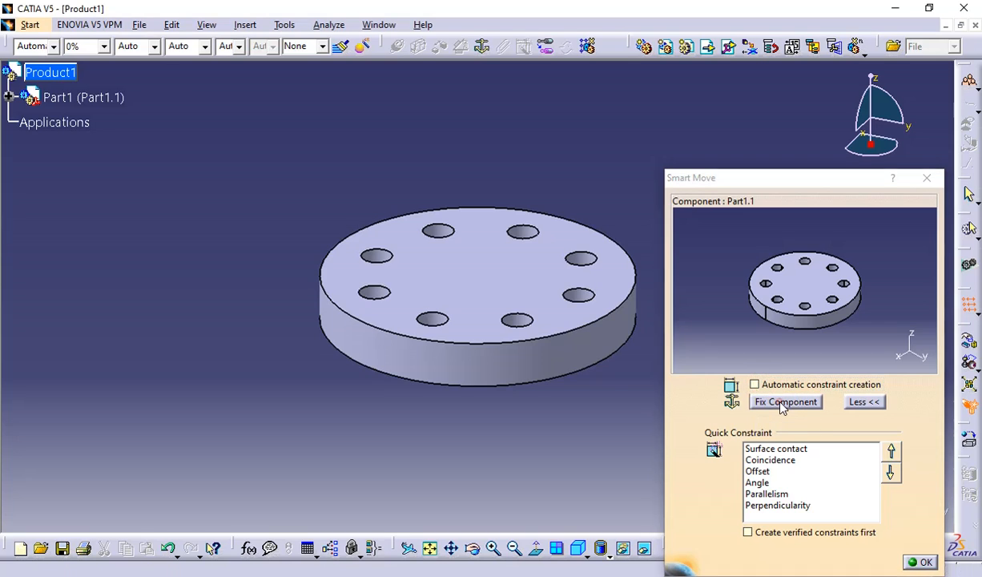
{"action": "left_click", "coordinate": [921, 563]}
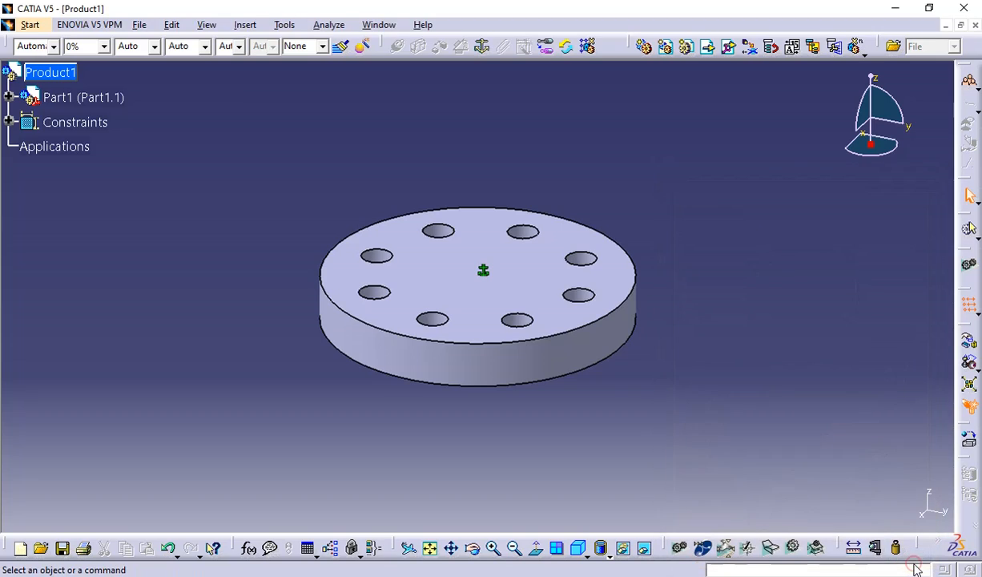
Expand the Constraints branch to view the Fix constraint, and undo both the constraint and Part1's insertion.
{"action": "left_click", "coordinate": [8, 121]}
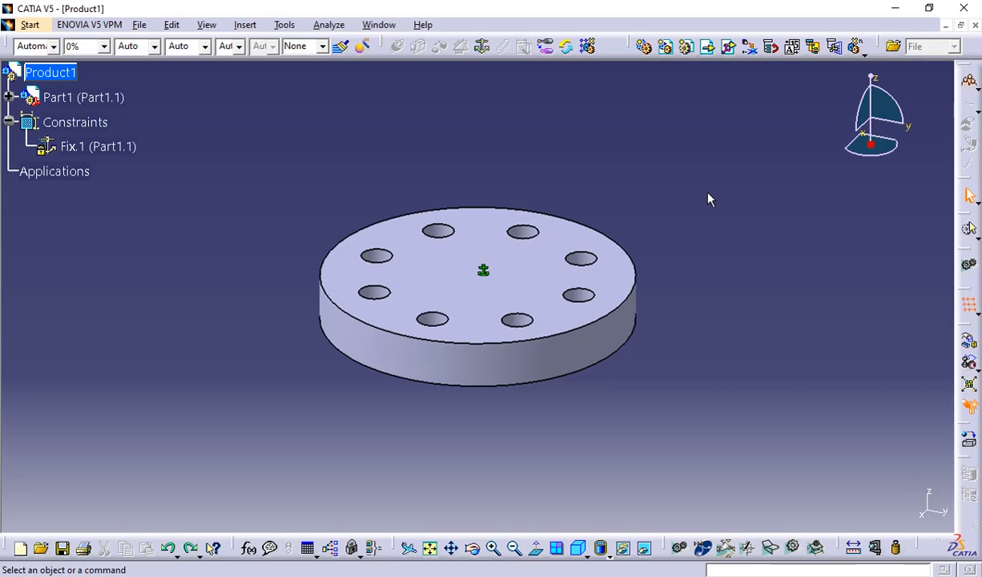
{"action": "key", "text": "ctrl+z"}
{"action": "key", "text": "ctrl+z"}
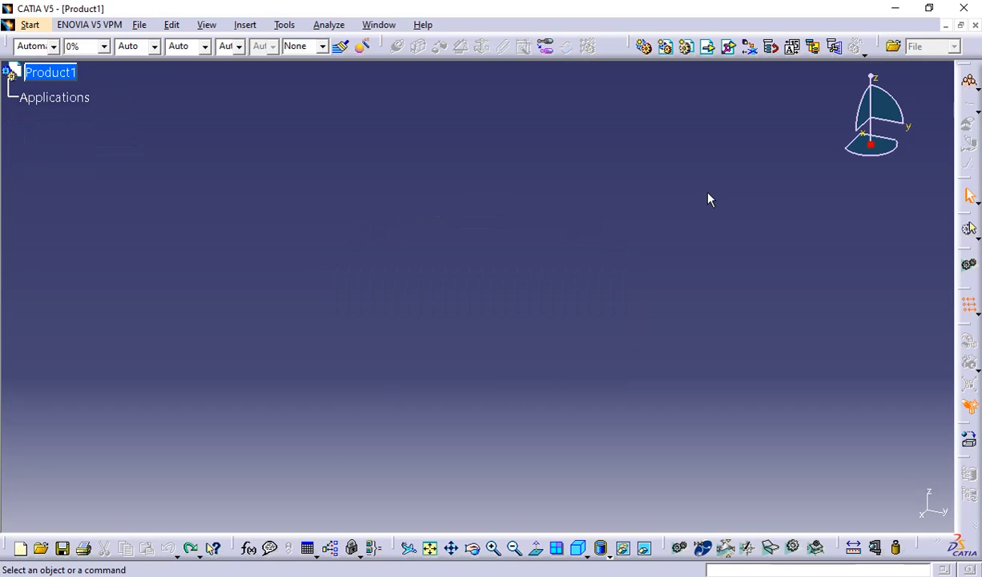
Insert Part1.CATPart into Product1 as an existing component without positioning, and anchor it with a Fix constraint.
{"action": "left_click", "coordinate": [707, 45]}
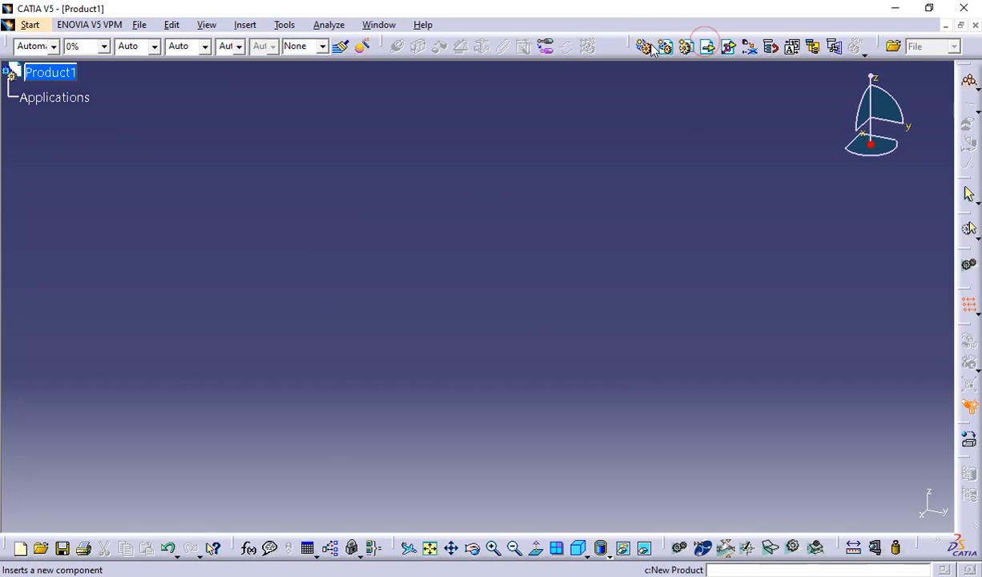
{"action": "left_click", "coordinate": [48, 77]}
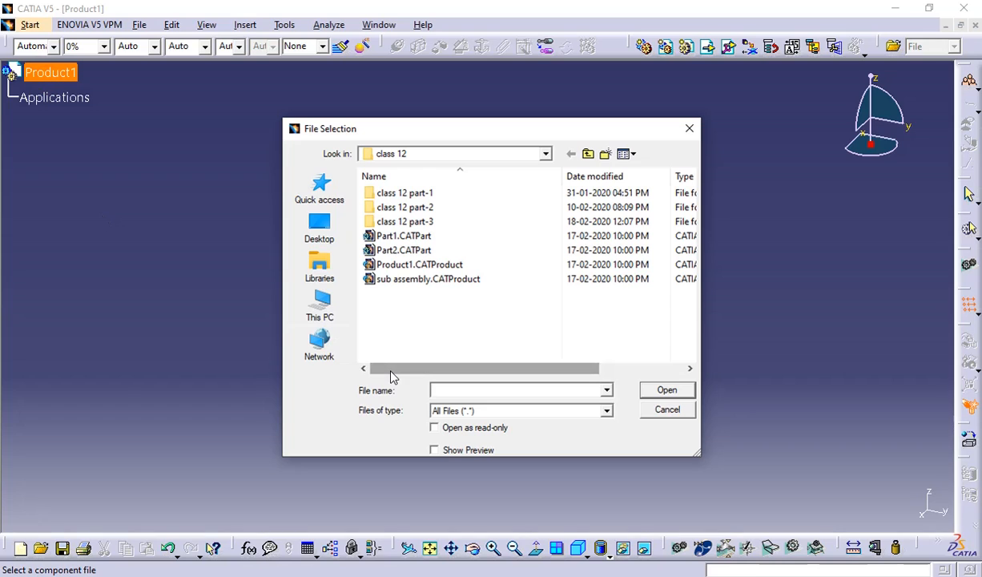
{"action": "left_click", "coordinate": [371, 235]}
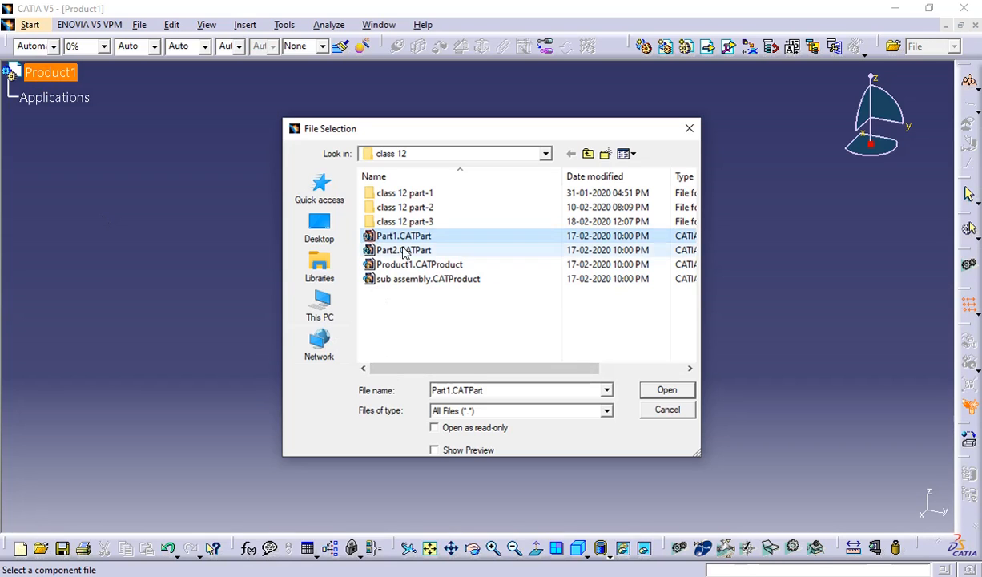
{"action": "left_click", "coordinate": [666, 390]}
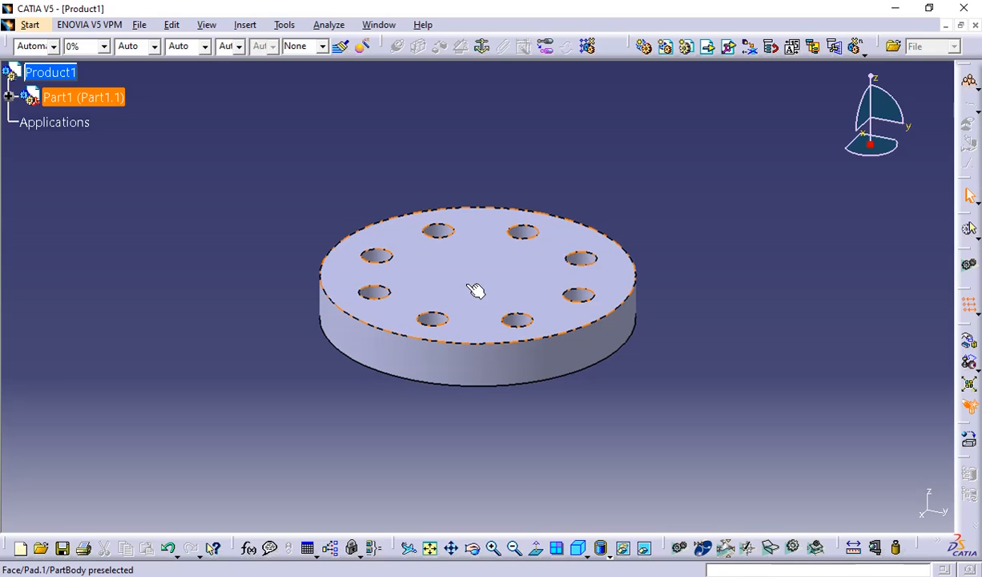
{"action": "left_click", "coordinate": [482, 46]}
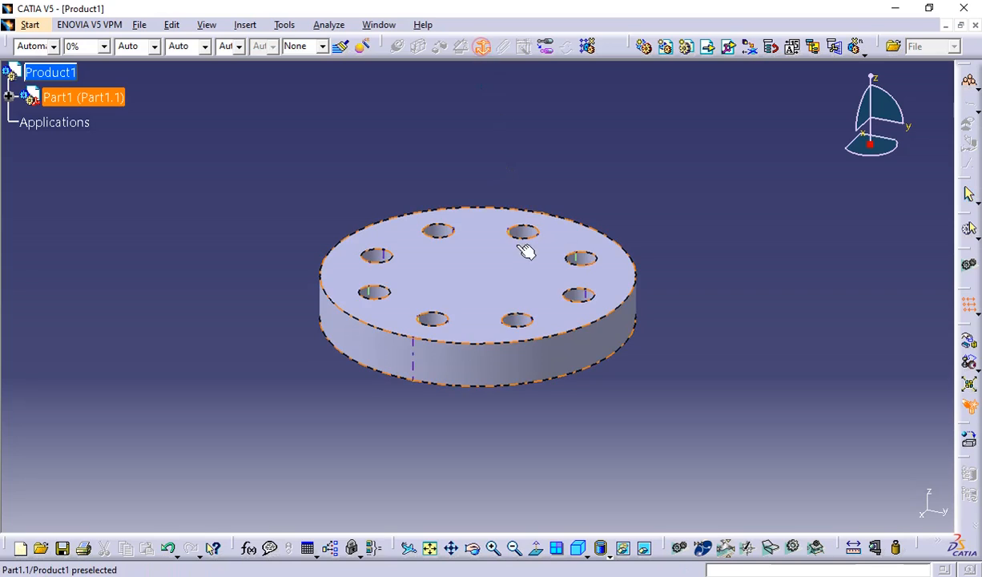
{"action": "left_click", "coordinate": [521, 275]}
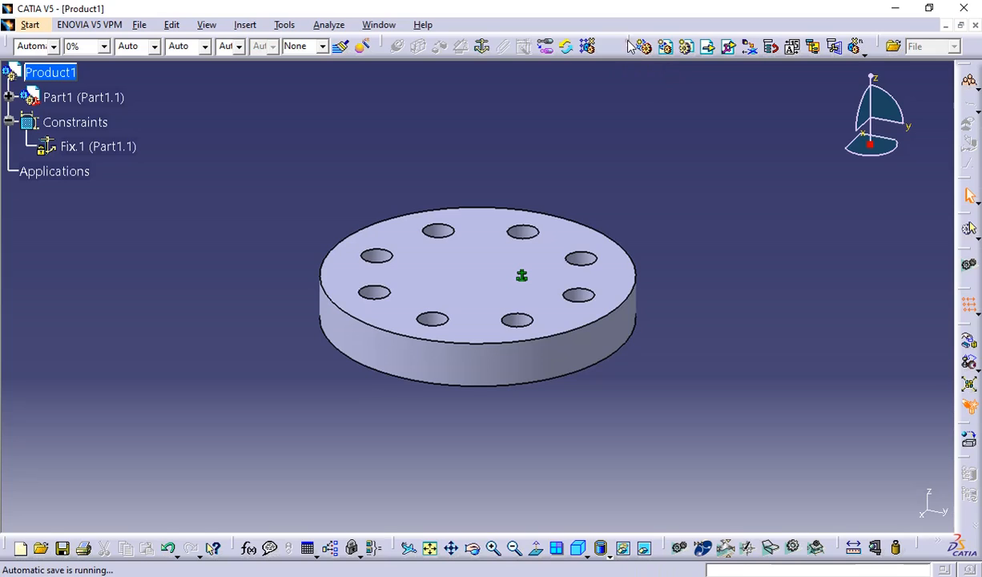
Shift the product structure toolbar slightly aside, and undo Part1's Fix constraint and its insertion.
{"action": "left_click_drag", "start_coordinate": [629, 41], "coordinate": [672, 42]}
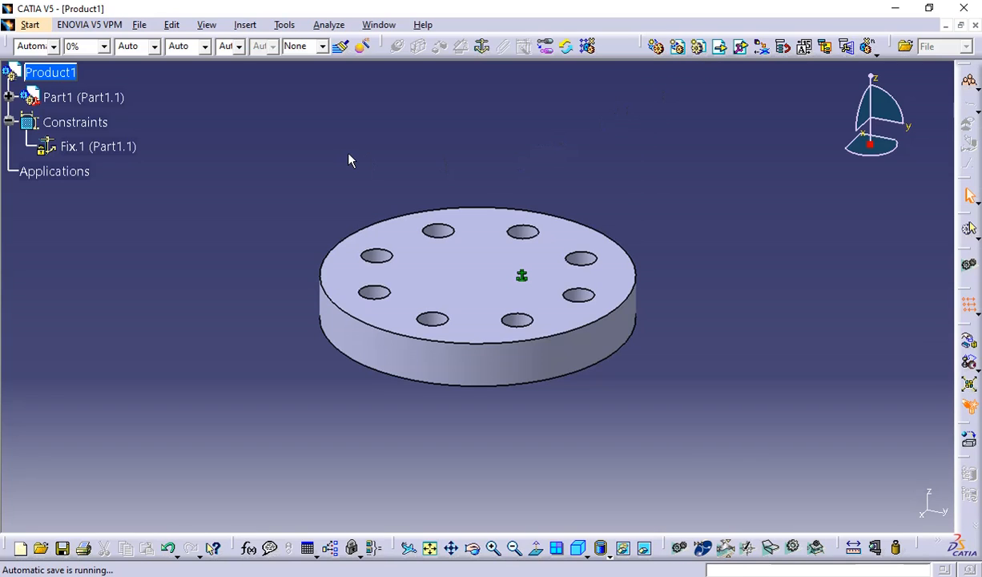
{"action": "key", "text": "ctrl+z"}
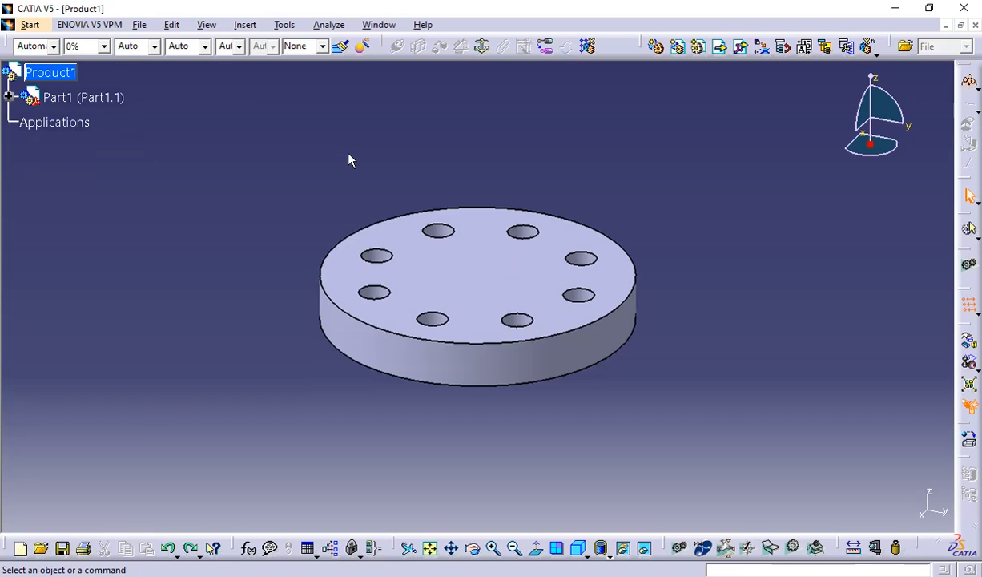
{"action": "key", "text": "ctrl+z"}
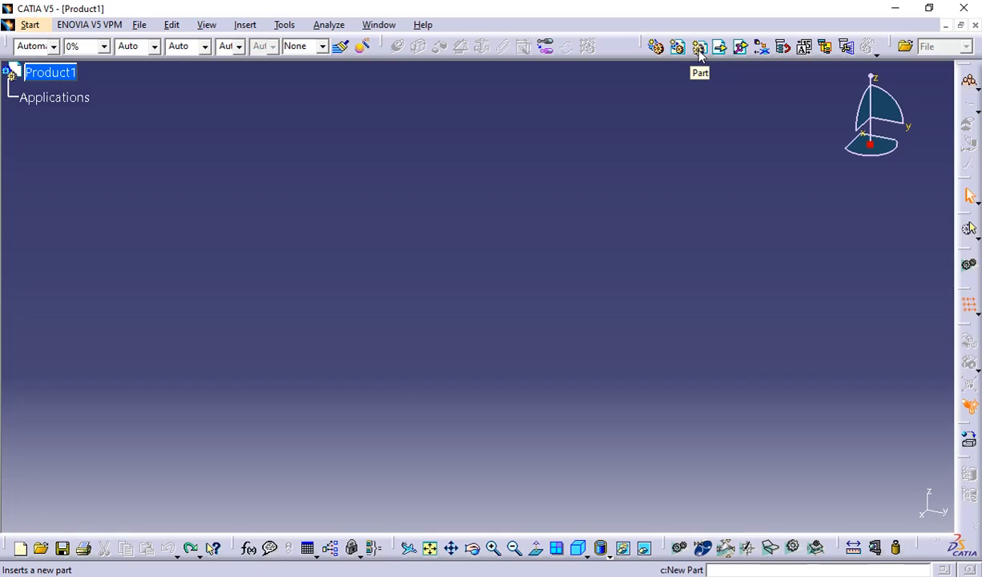
Insert a new empty part into Product1.
{"action": "left_click", "coordinate": [699, 48]}
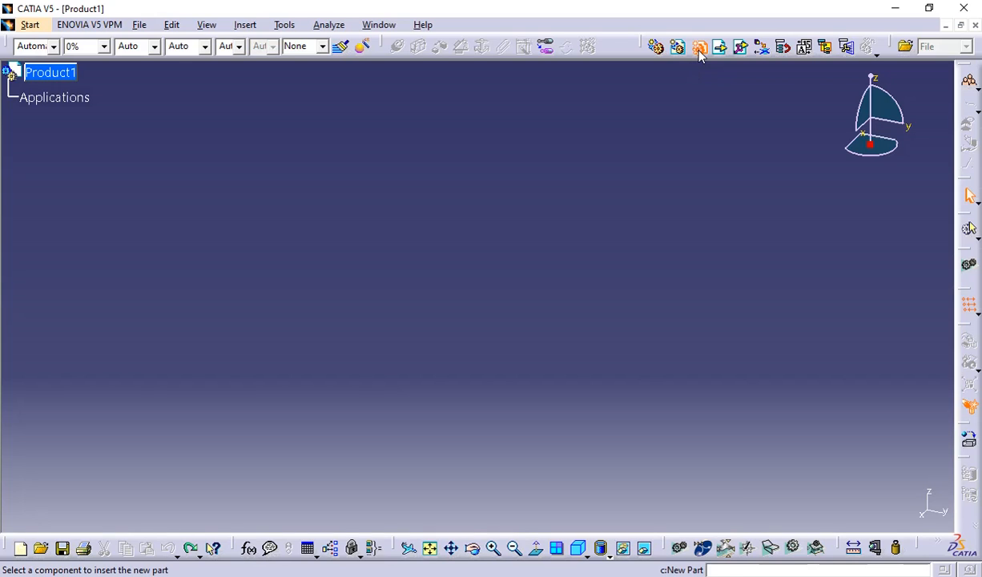
{"action": "left_click", "coordinate": [70, 75]}
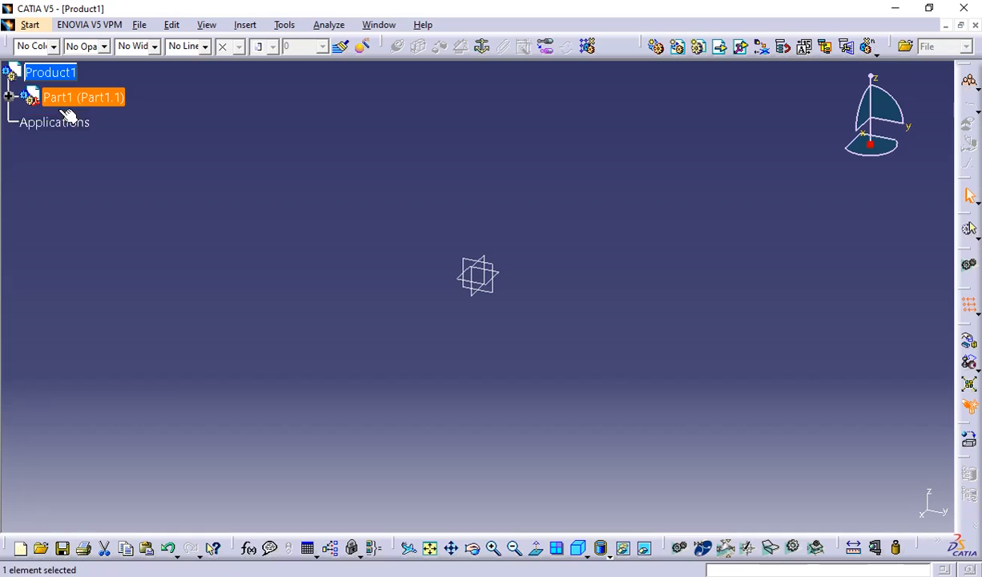
Set the instance name of the new part to screw in its properties, leaving the part number as Part1.
{"action": "right_click", "coordinate": [94, 103]}
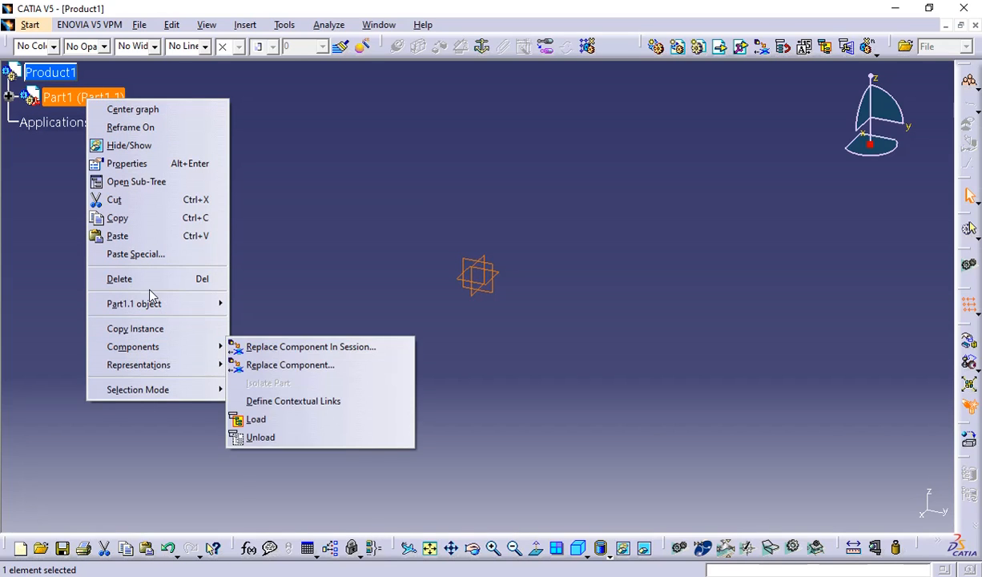
{"action": "mouse_move", "coordinate": [151, 304]}
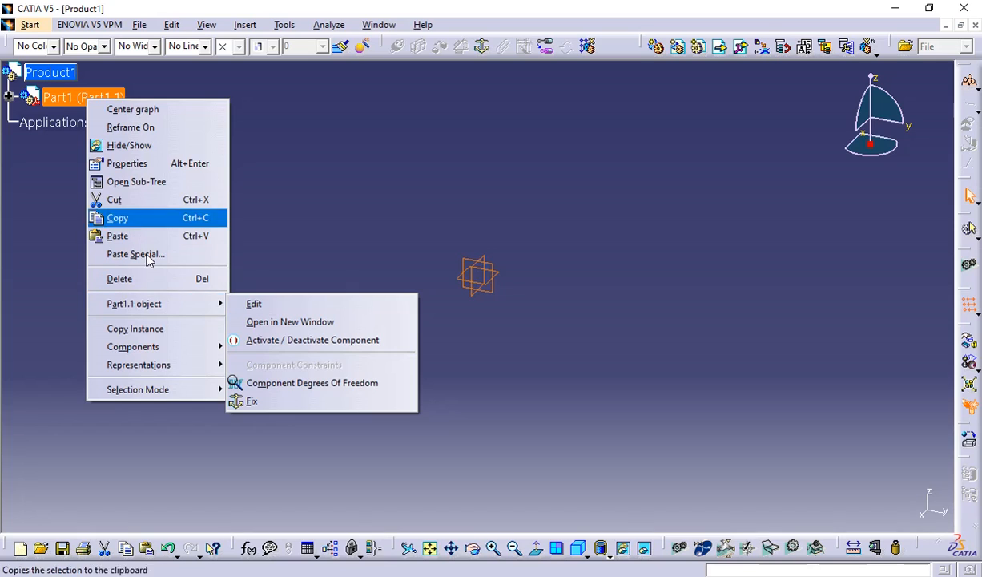
{"action": "left_click", "coordinate": [127, 163]}
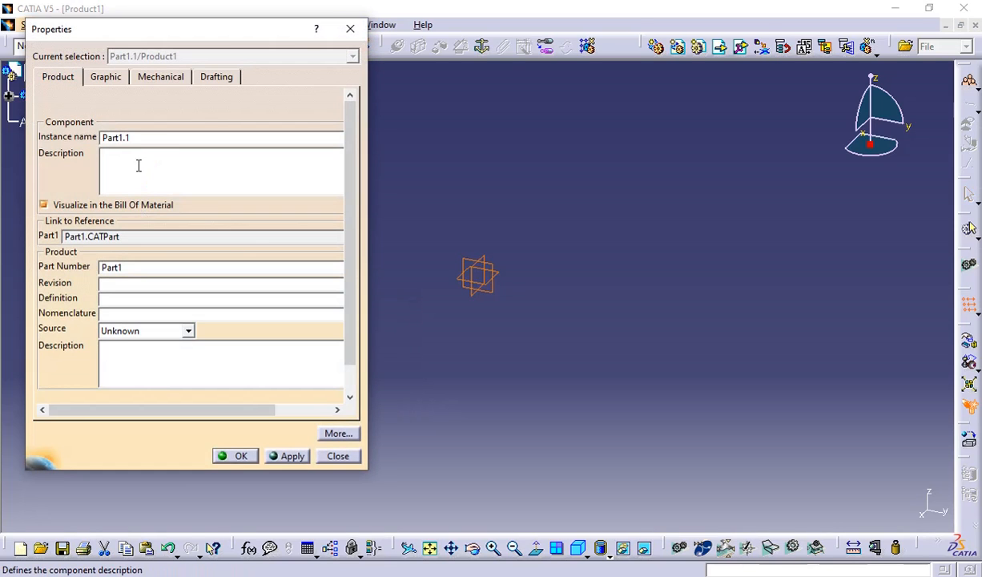
{"action": "double_click", "coordinate": [99, 137]}
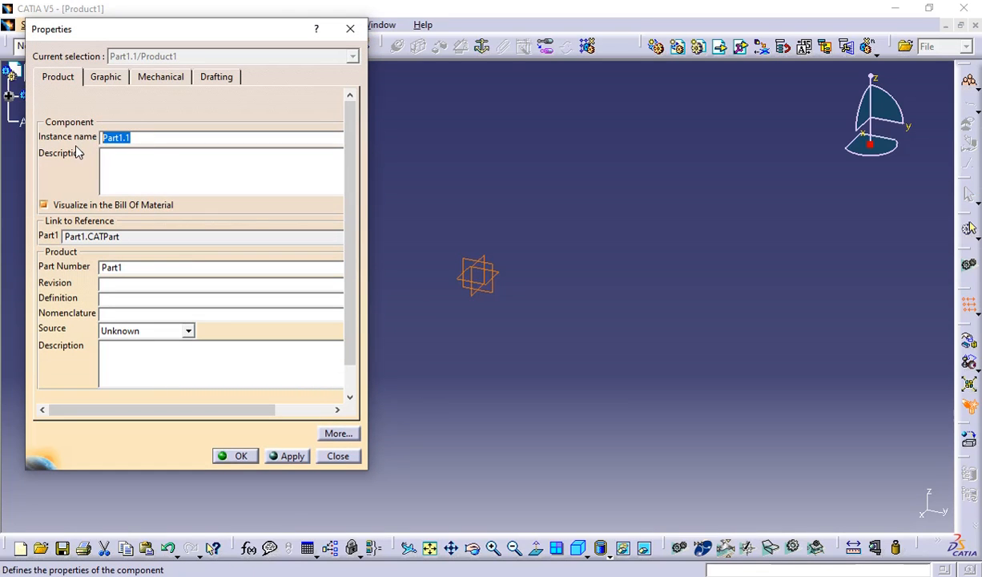
{"action": "type", "text": "screw"}
{"action": "left_click", "coordinate": [130, 266]}
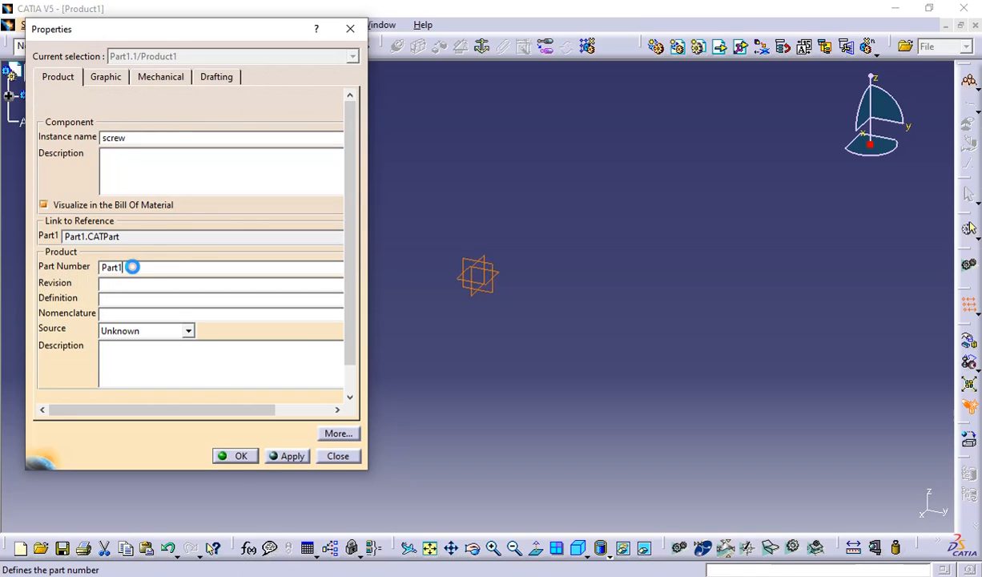
{"action": "left_click", "coordinate": [239, 456]}
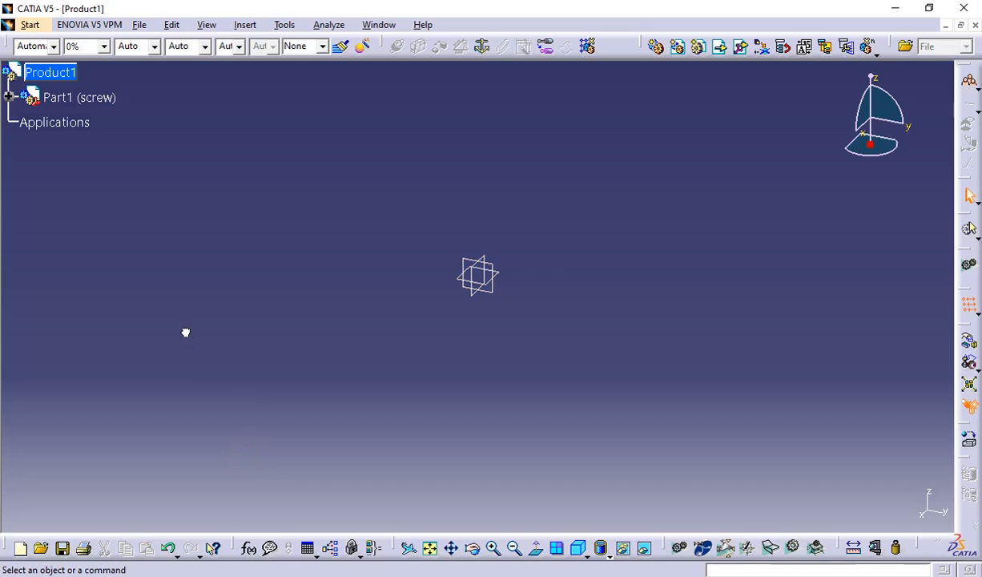
Expand the screw component's tree branch, activate its inner Part1 for editing, and start a sketch on the yz plane.
{"action": "left_click", "coordinate": [8, 97]}
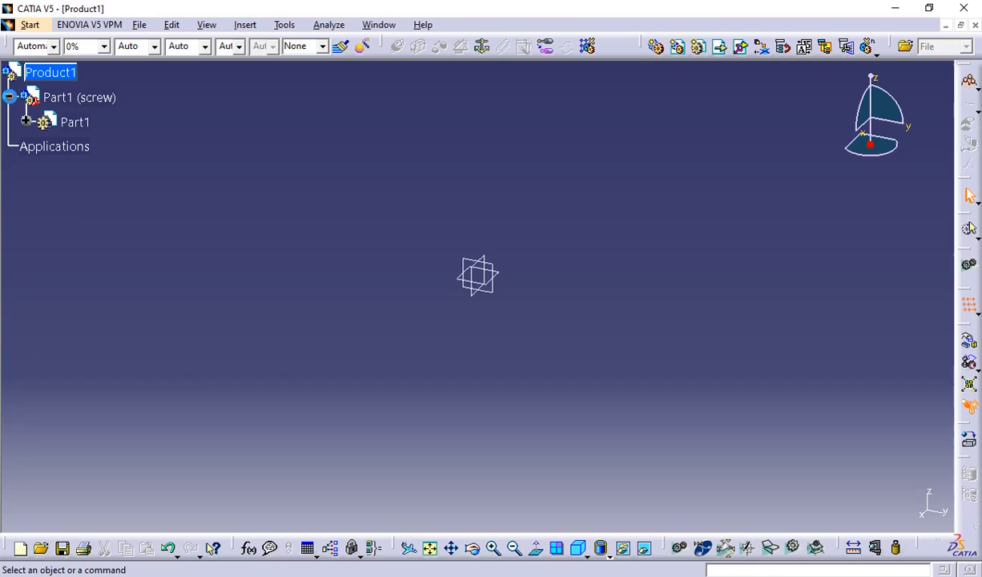
{"action": "left_click", "coordinate": [26, 122]}
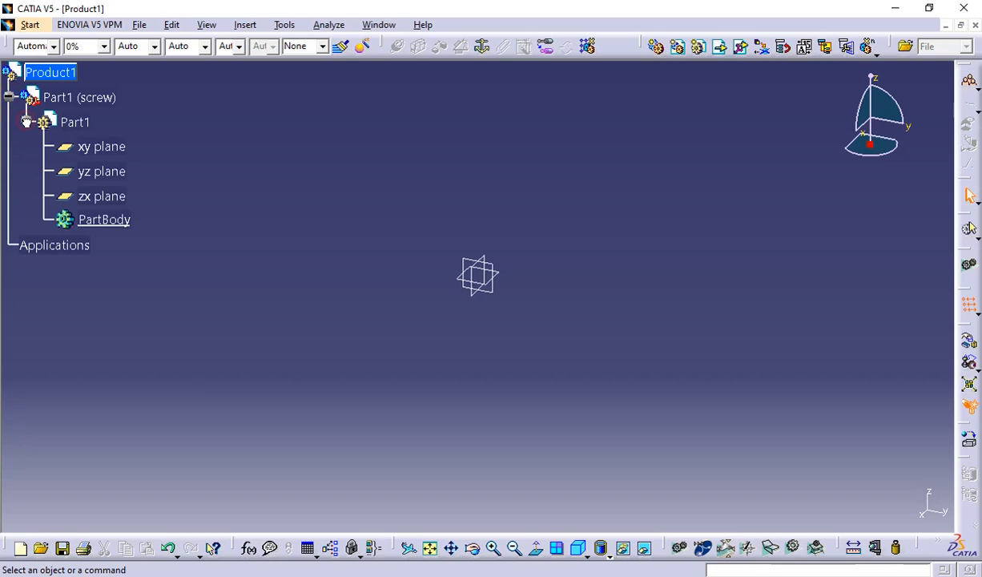
{"action": "double_click", "coordinate": [80, 125]}
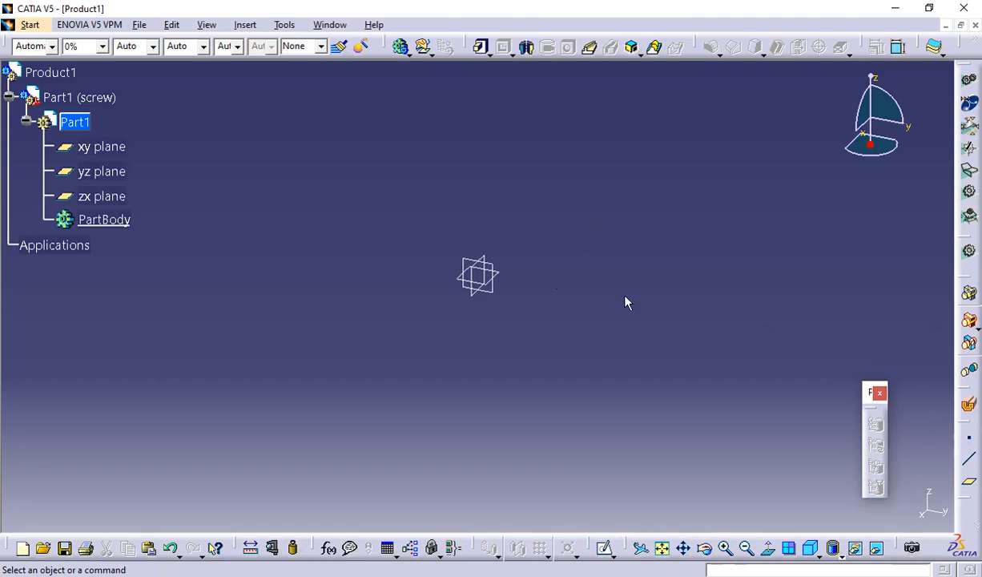
{"action": "left_click", "coordinate": [498, 271]}
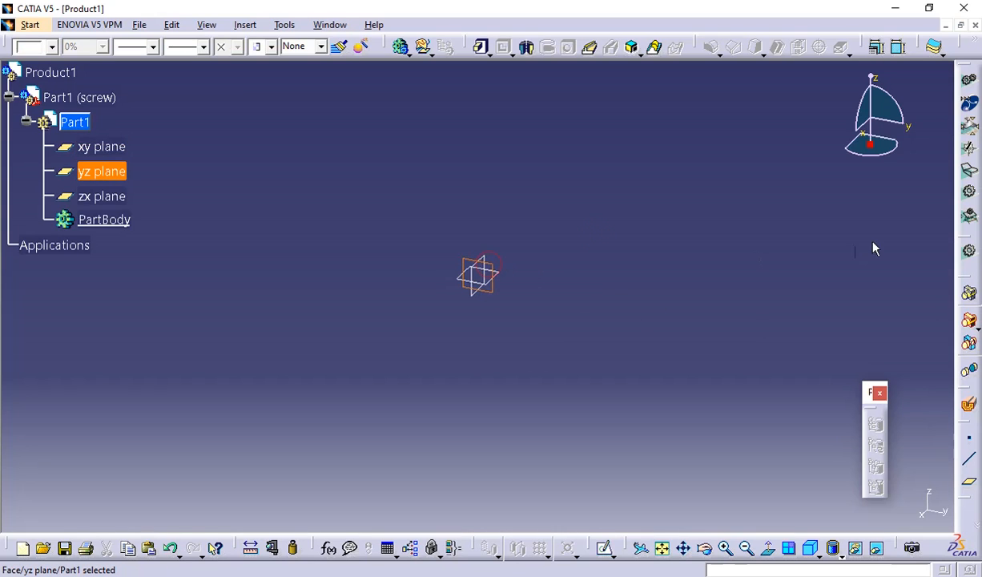
{"action": "left_click", "coordinate": [604, 548]}
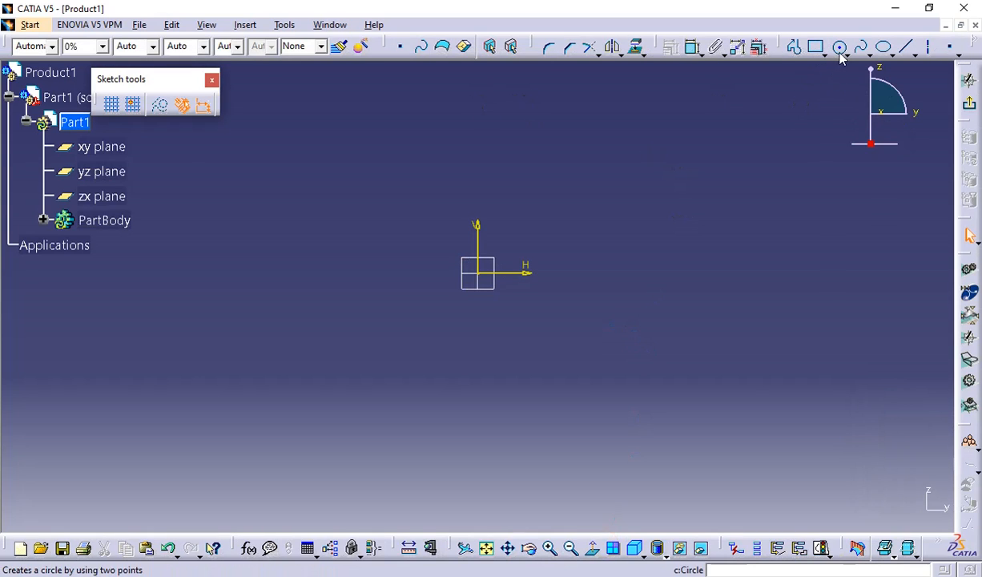
Sketch a closed half-screw profile up from the origin, about 66 mm high with a 38 mm head and 15 mm shank half-width, and exit the sketch.
{"action": "left_click", "coordinate": [792, 48]}
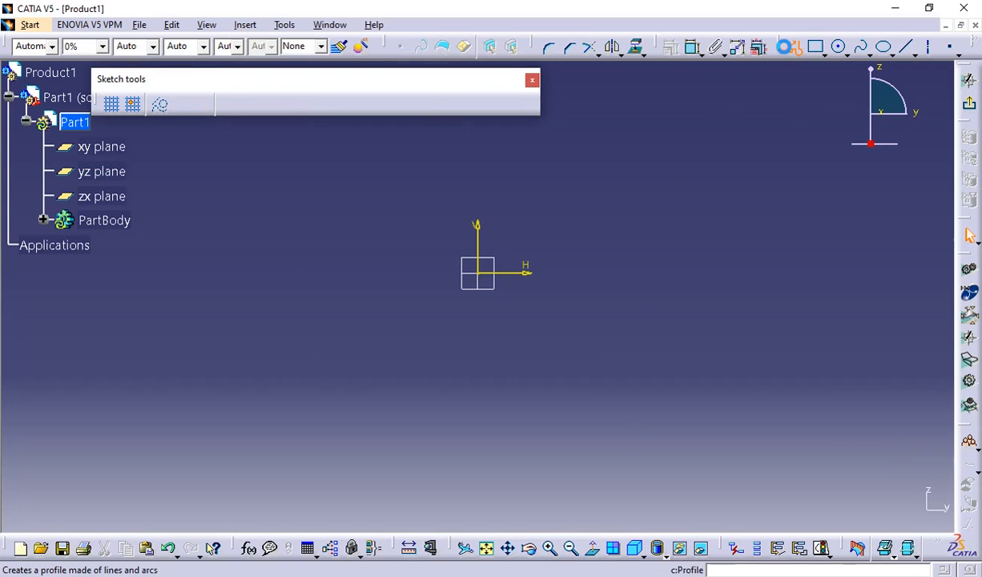
{"action": "left_click", "coordinate": [479, 169]}
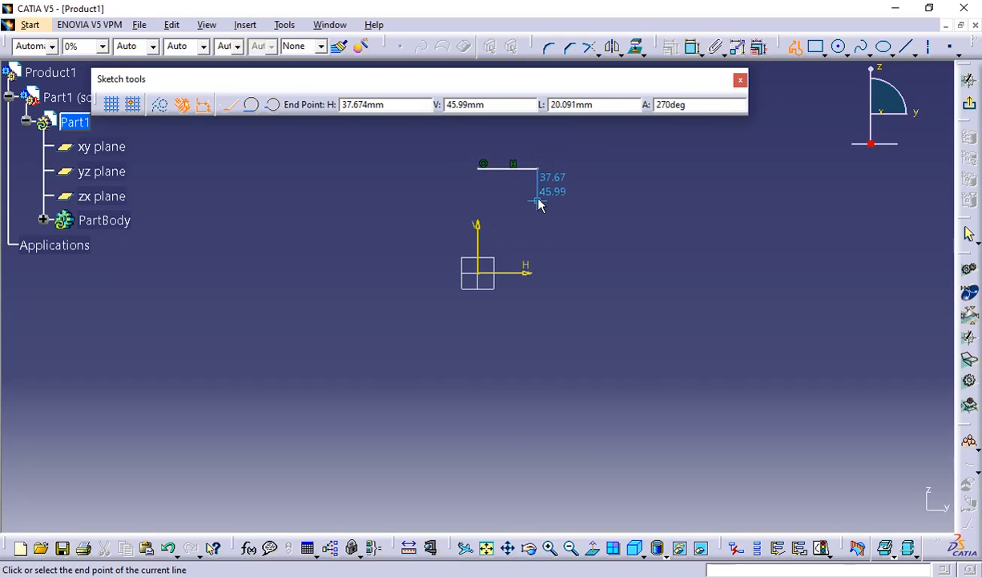
{"action": "left_click", "coordinate": [503, 198]}
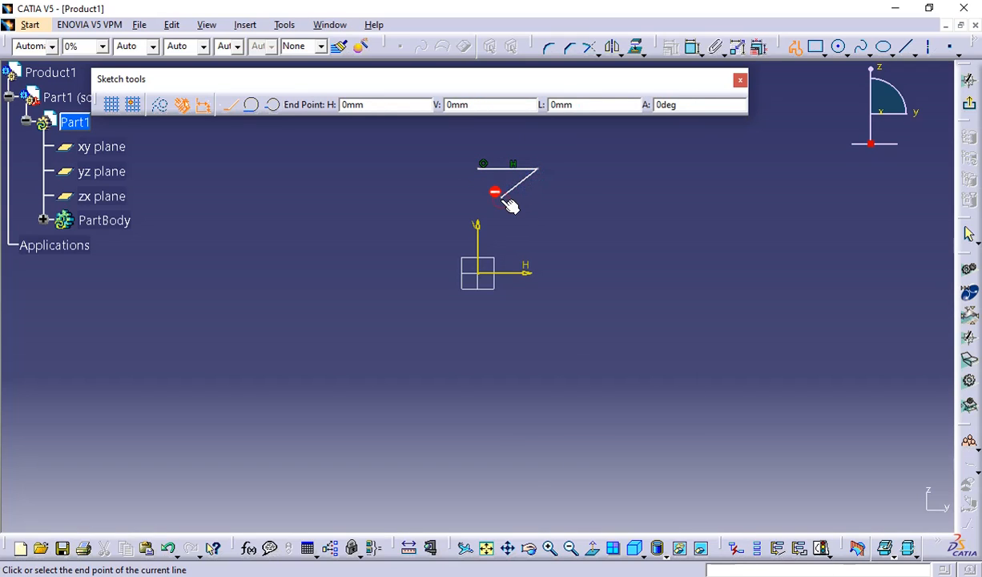
{"action": "left_click", "coordinate": [502, 274]}
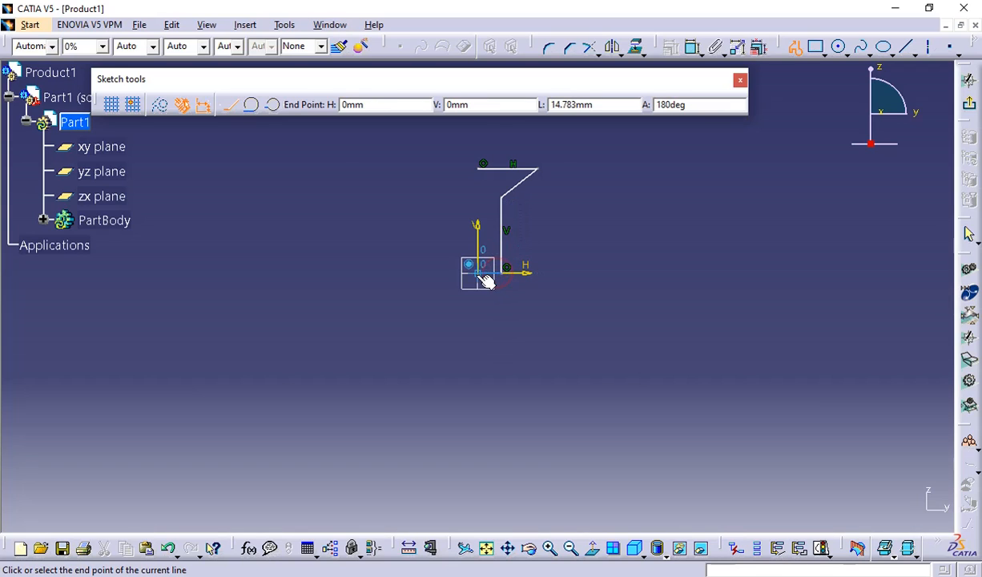
{"action": "left_click", "coordinate": [477, 273]}
{"action": "left_click", "coordinate": [482, 165]}
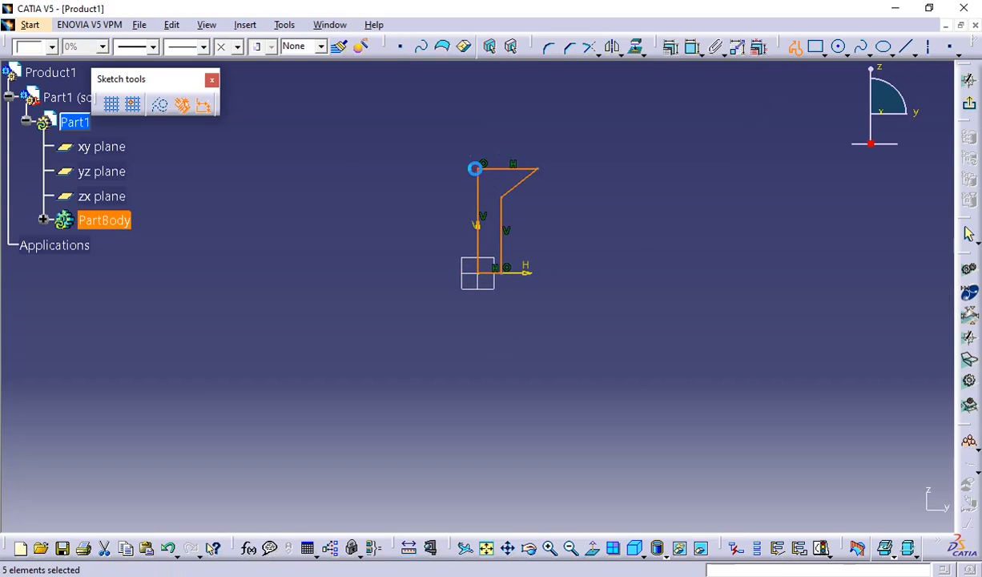
{"action": "left_click", "coordinate": [633, 184]}
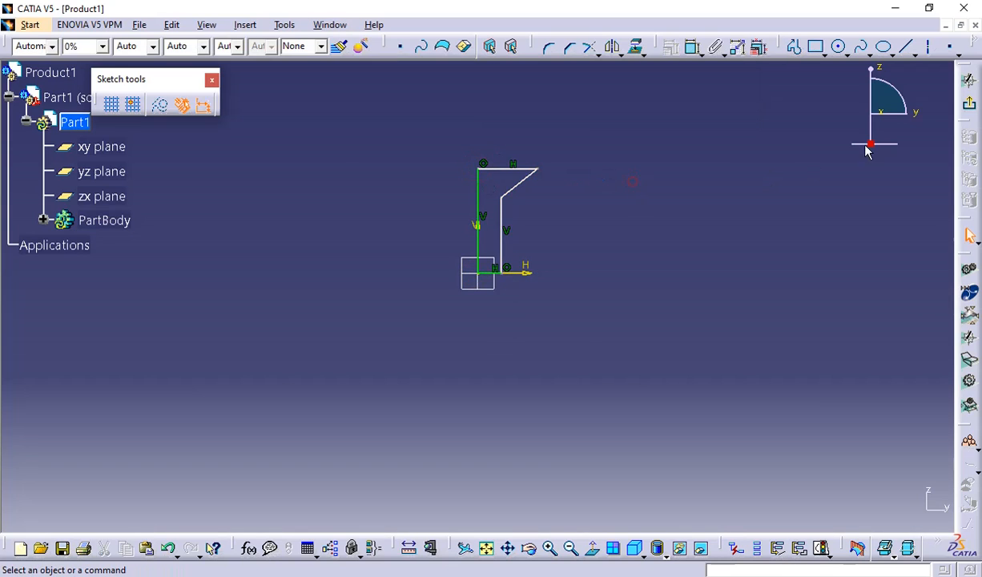
{"action": "left_click", "coordinate": [966, 106]}
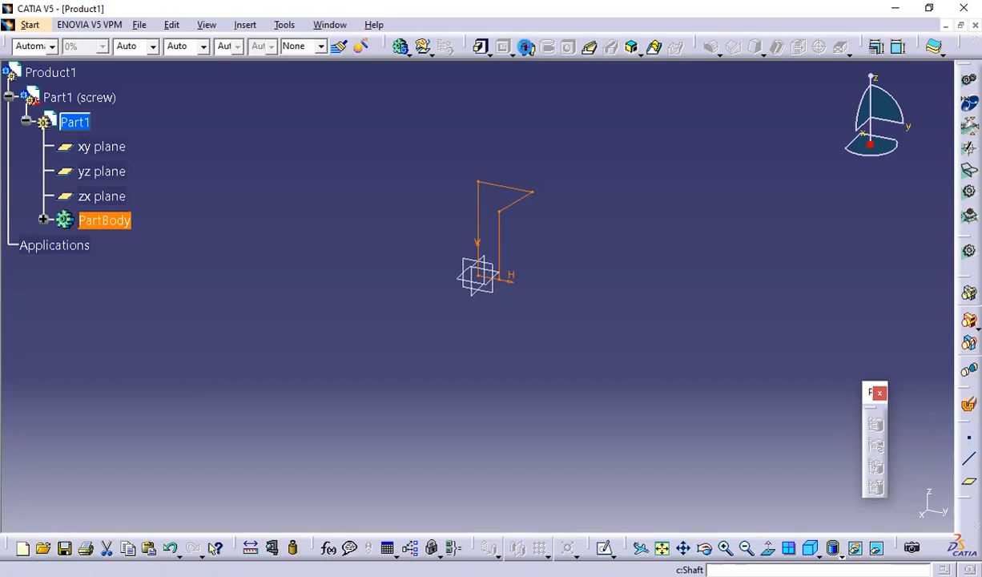
Revolve the half-screw profile 360 degrees around its vertical edge on the V axis with the Shaft command.
{"action": "left_click", "coordinate": [526, 47]}
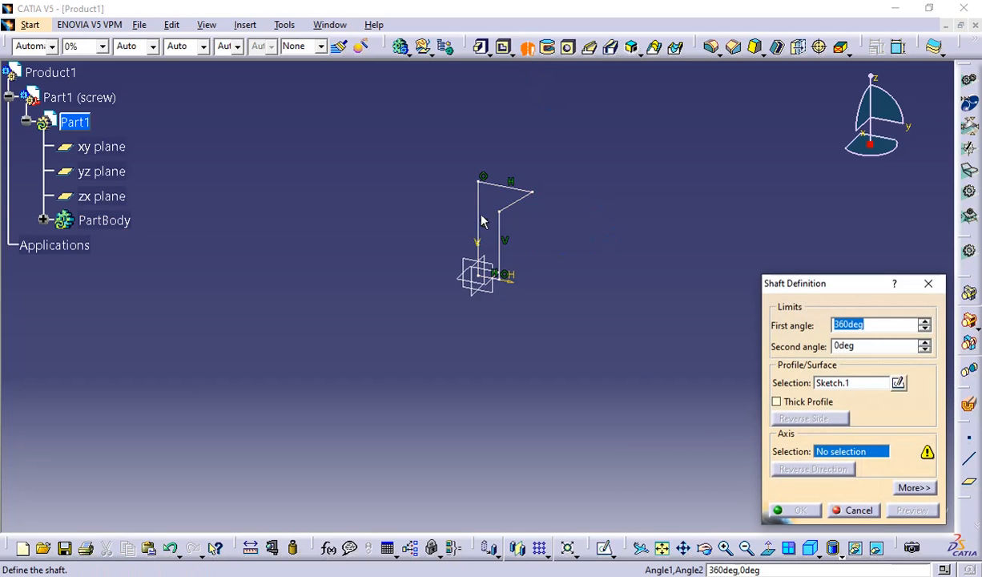
{"action": "left_click", "coordinate": [478, 213]}
{"action": "left_click", "coordinate": [796, 513]}
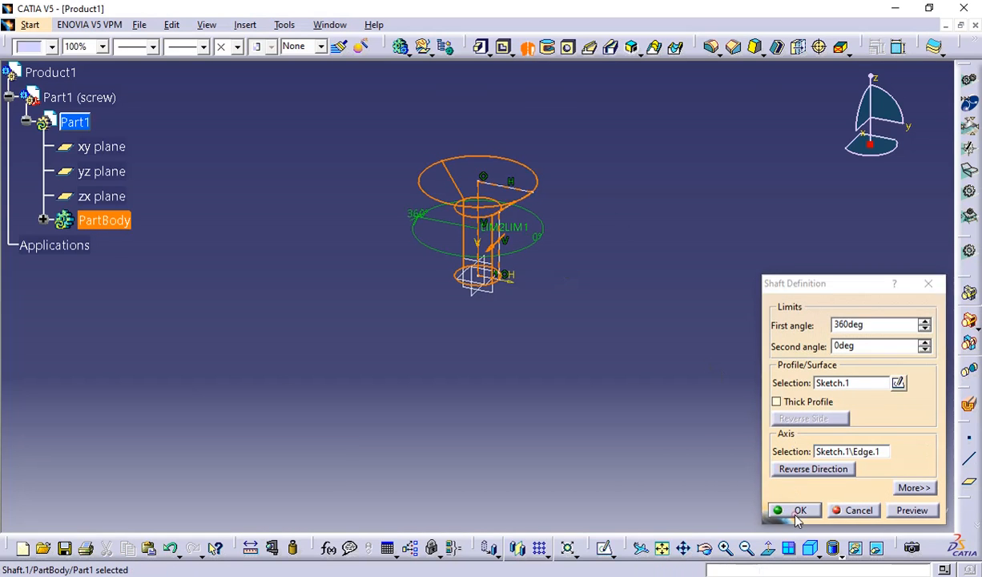
{"action": "left_click", "coordinate": [616, 309]}
Collapse the inner Part1 branch and activate the Part1 (screw) component to return to assembly editing.
{"action": "scroll", "coordinate": [525, 276], "scroll_direction": "down", "scroll_amount": 1}
{"action": "middle_click_drag", "start_coordinate": [520, 273], "coordinate": [710, 209]}
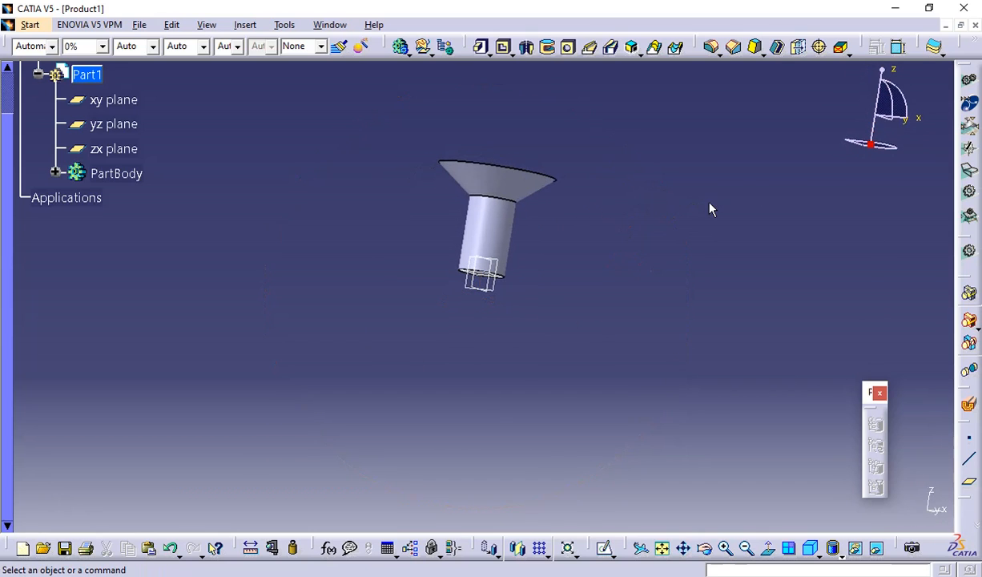
{"action": "middle_click_drag", "start_coordinate": [594, 230], "coordinate": [467, 348]}
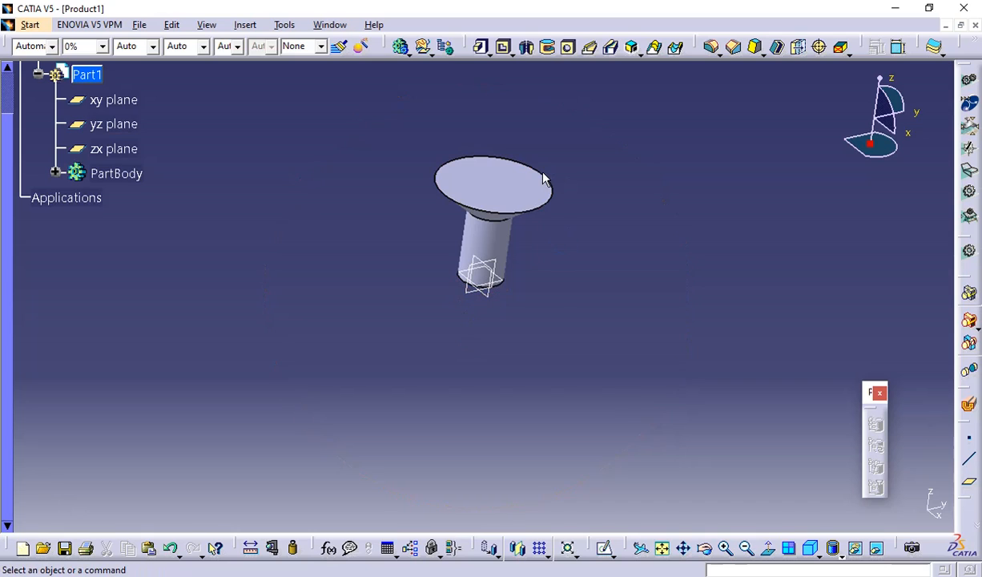
{"action": "mouse_move", "coordinate": [553, 285]}
{"action": "middle_mouse_down"}
{"action": "mouse_move", "coordinate": [604, 229]}
{"action": "mouse_move", "coordinate": [626, 237]}
{"action": "mouse_move", "coordinate": [555, 303]}
{"action": "middle_mouse_up"}
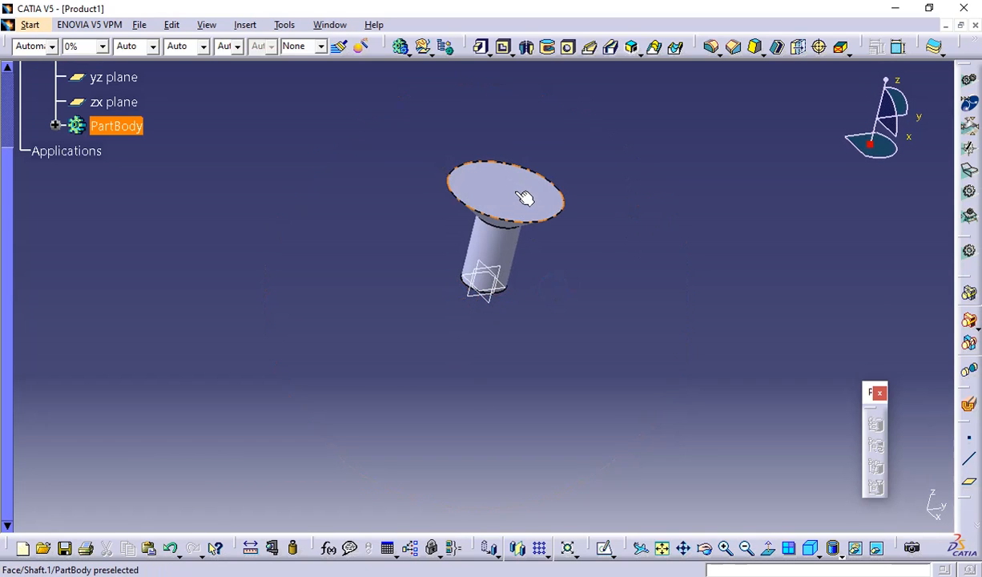
{"action": "middle_click_drag", "start_coordinate": [410, 307], "coordinate": [385, 297]}
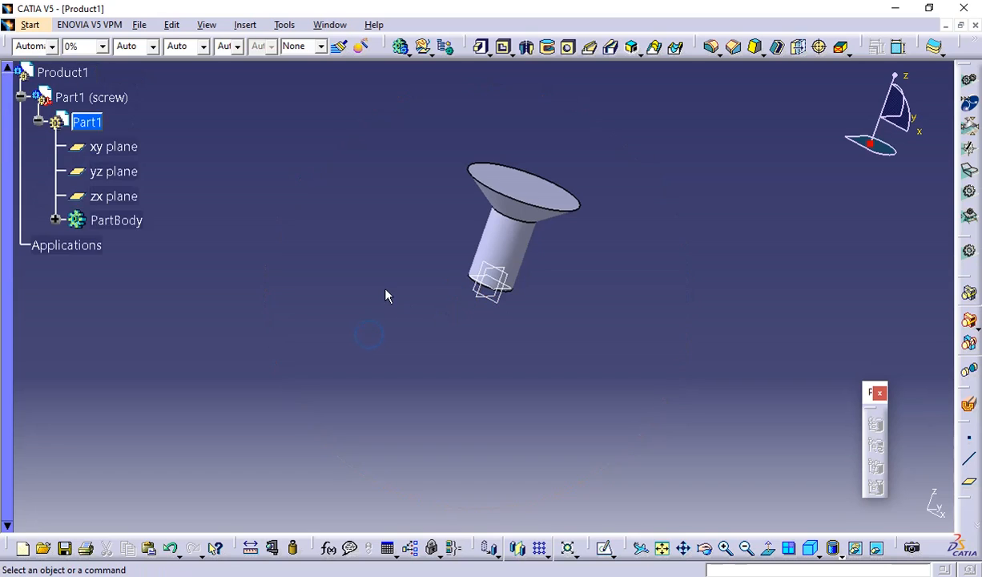
{"action": "middle_click_drag", "start_coordinate": [628, 351], "coordinate": [575, 286]}
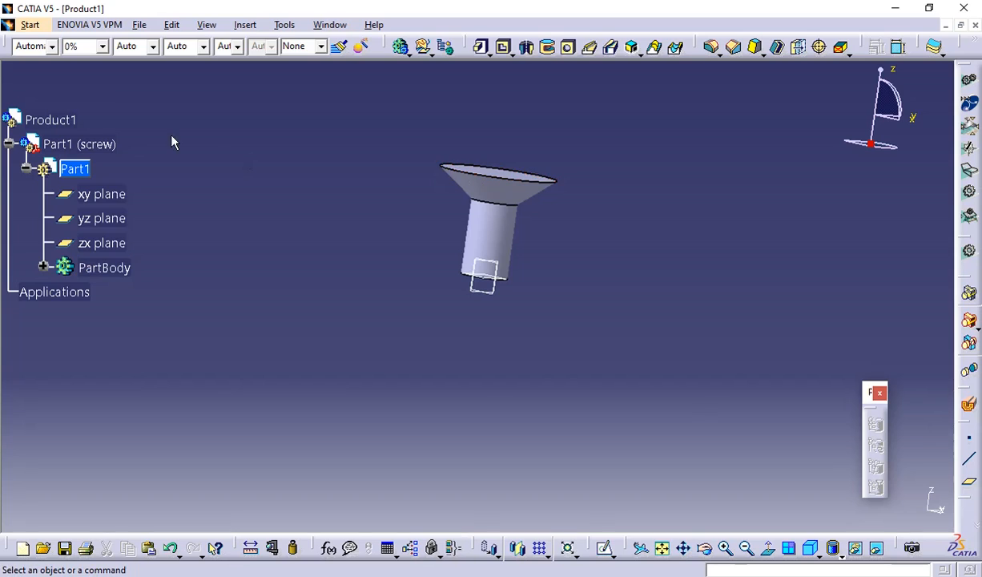
{"action": "left_click", "coordinate": [26, 169]}
{"action": "left_click", "coordinate": [10, 144]}
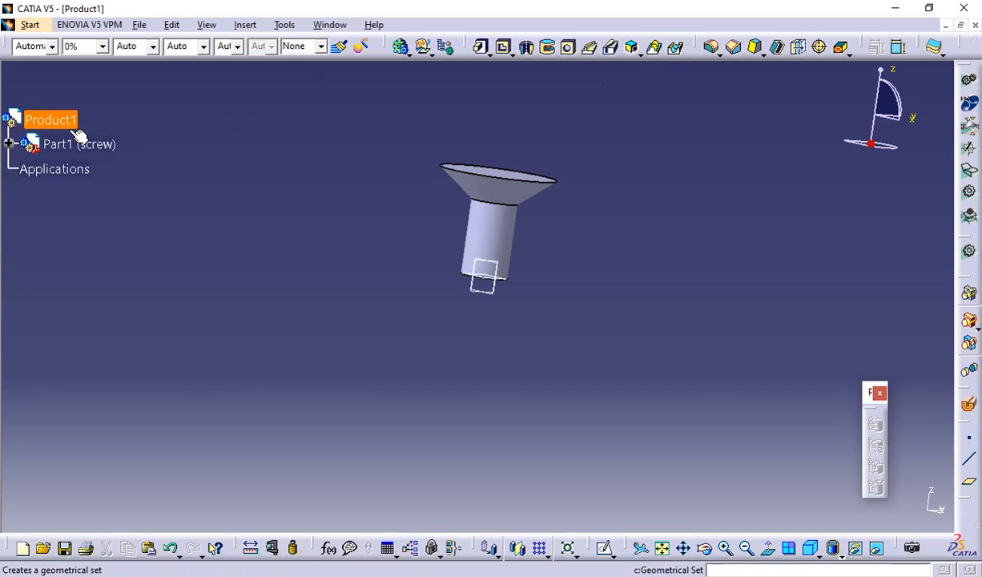
{"action": "left_click", "coordinate": [10, 144]}
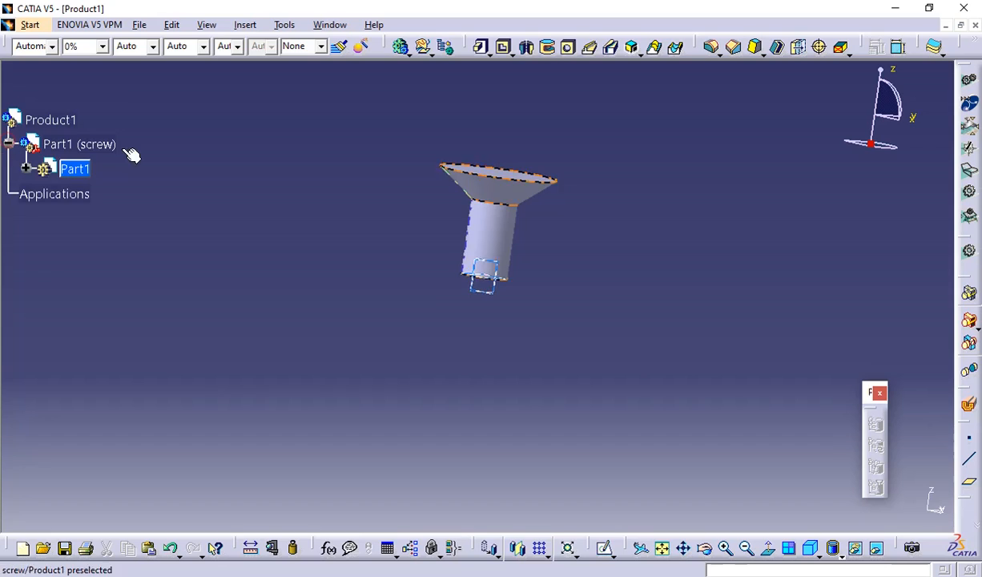
{"action": "left_click", "coordinate": [62, 141]}
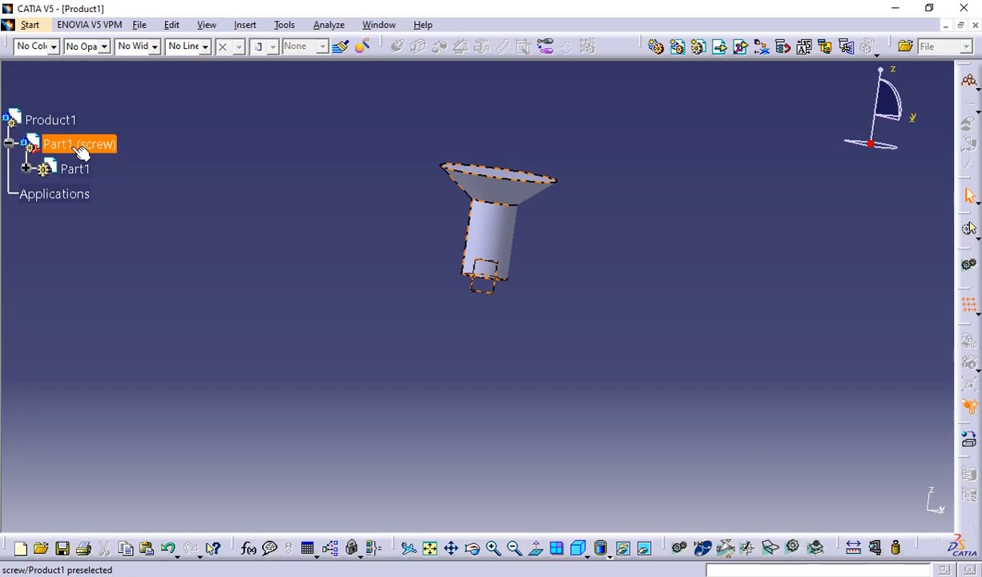
Insert another new part into Product1, using the assembly's origin as the part's origin point.
{"action": "left_click", "coordinate": [672, 189]}
{"action": "middle_click_drag", "start_coordinate": [671, 189], "coordinate": [678, 241]}
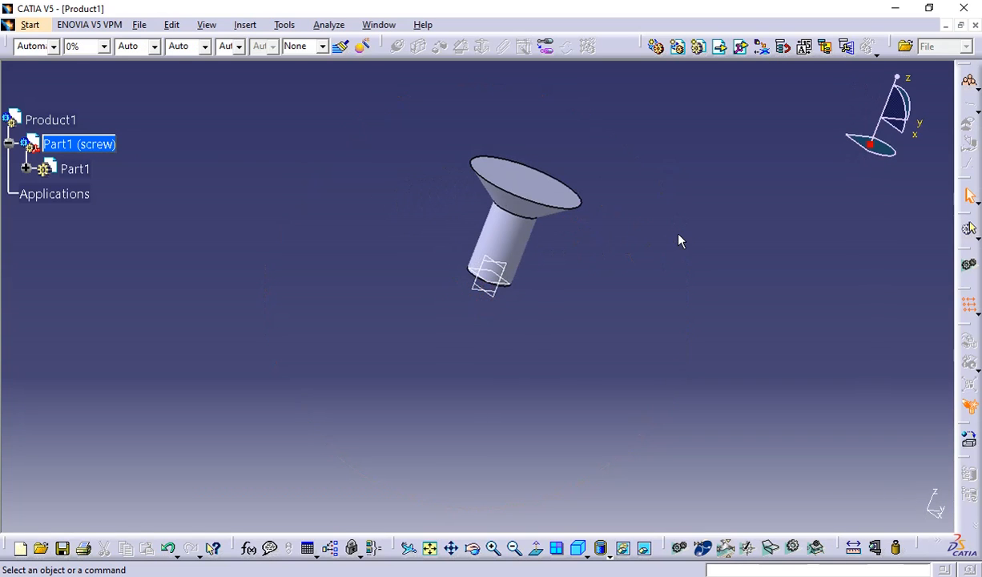
{"action": "left_click", "coordinate": [699, 49]}
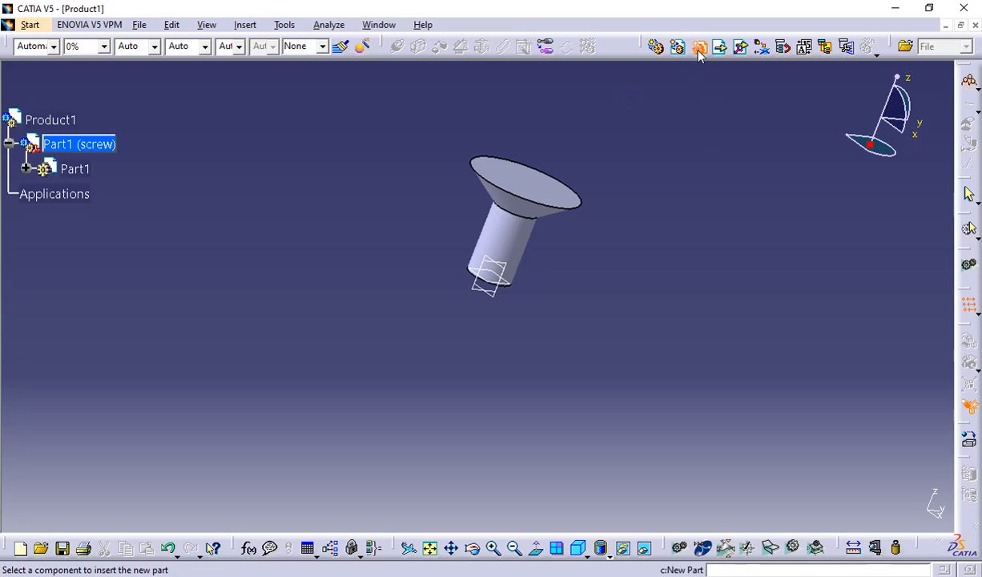
{"action": "left_click", "coordinate": [32, 120]}
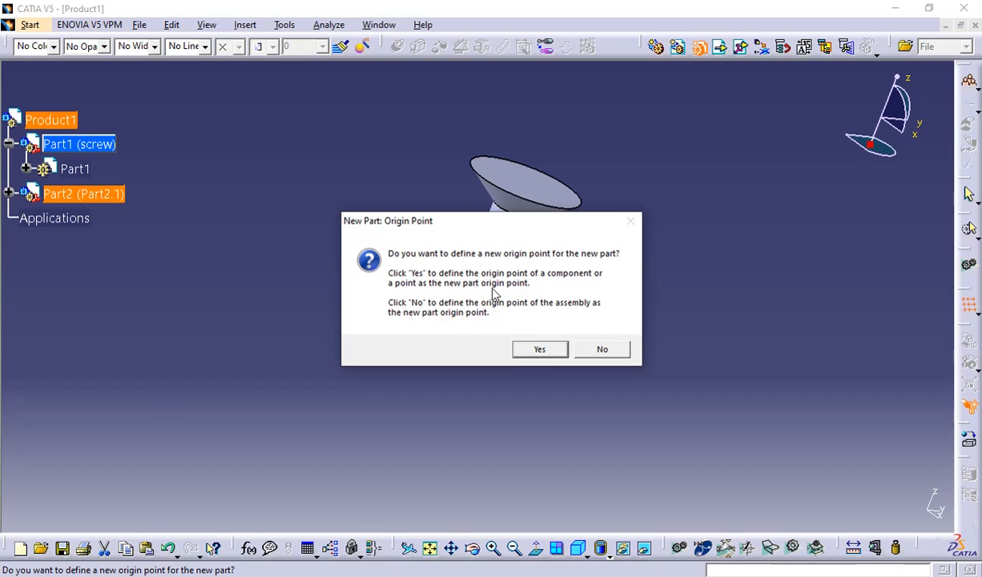
{"action": "left_click", "coordinate": [600, 350]}
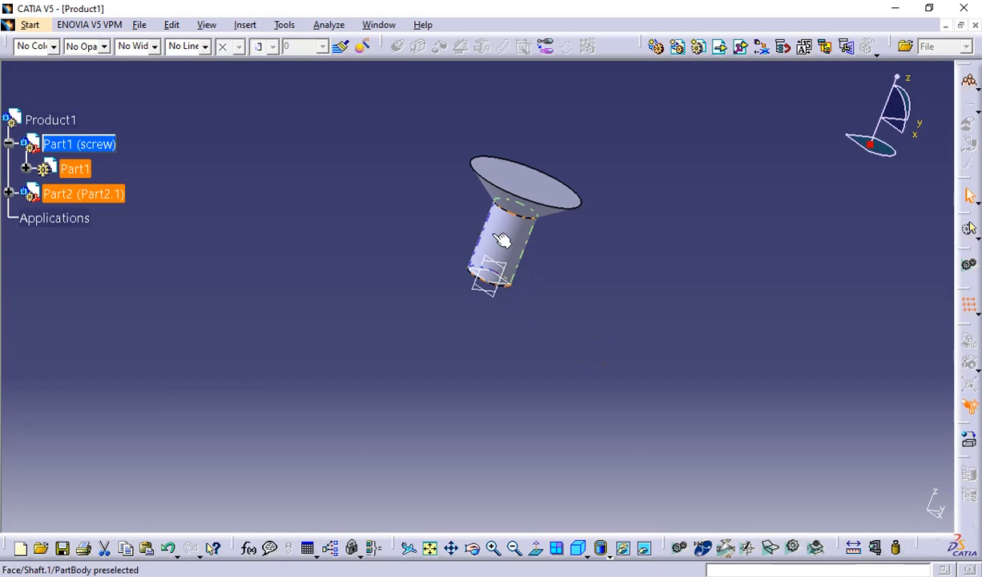
Expand the Part2 component down to its planes and activate its inner Part2 for editing.
{"action": "left_click", "coordinate": [10, 194]}
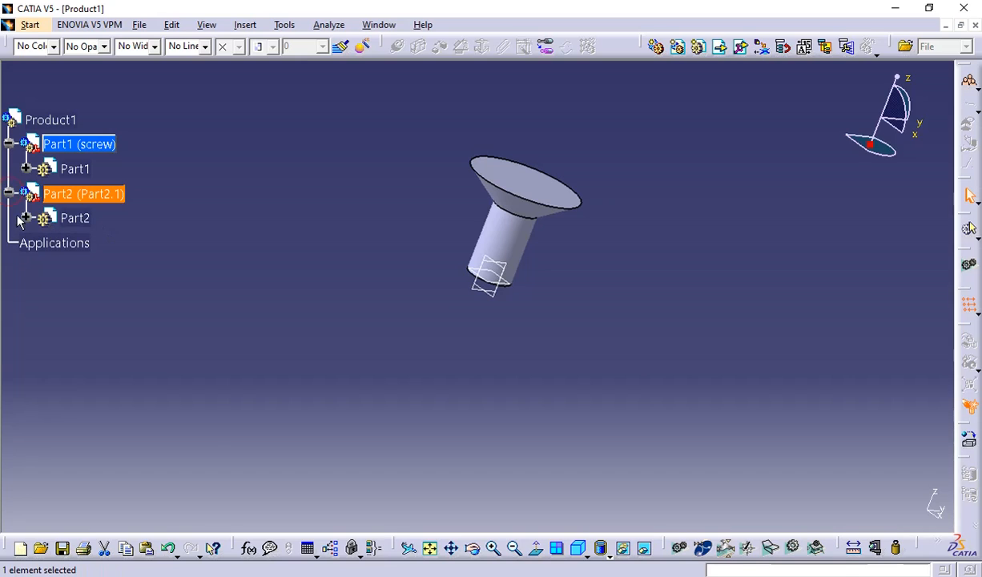
{"action": "left_click", "coordinate": [26, 218]}
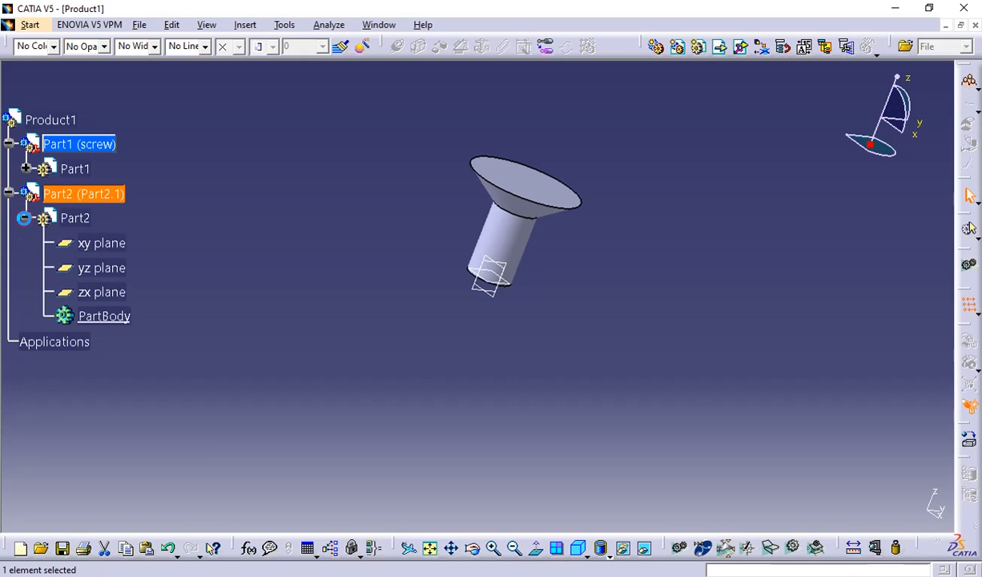
{"action": "double_click", "coordinate": [75, 217]}
{"action": "middle_click_drag", "start_coordinate": [645, 293], "coordinate": [519, 206]}
{"action": "scroll", "coordinate": [513, 242], "scroll_direction": "down", "scroll_amount": 1}
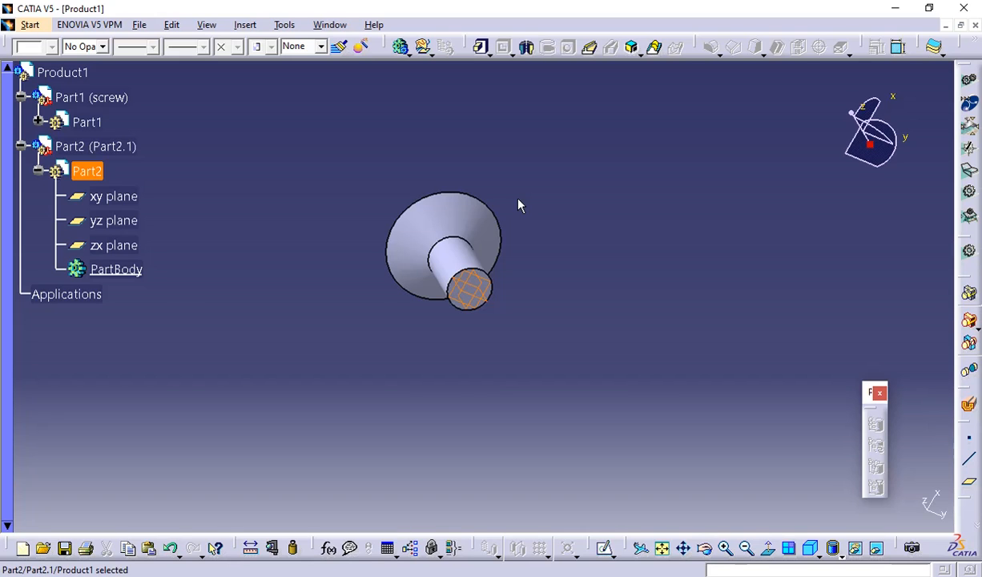
Start a Part2 sketch on the circular end face of the screw's shank.
{"action": "middle_click_drag", "start_coordinate": [557, 380], "coordinate": [551, 307]}
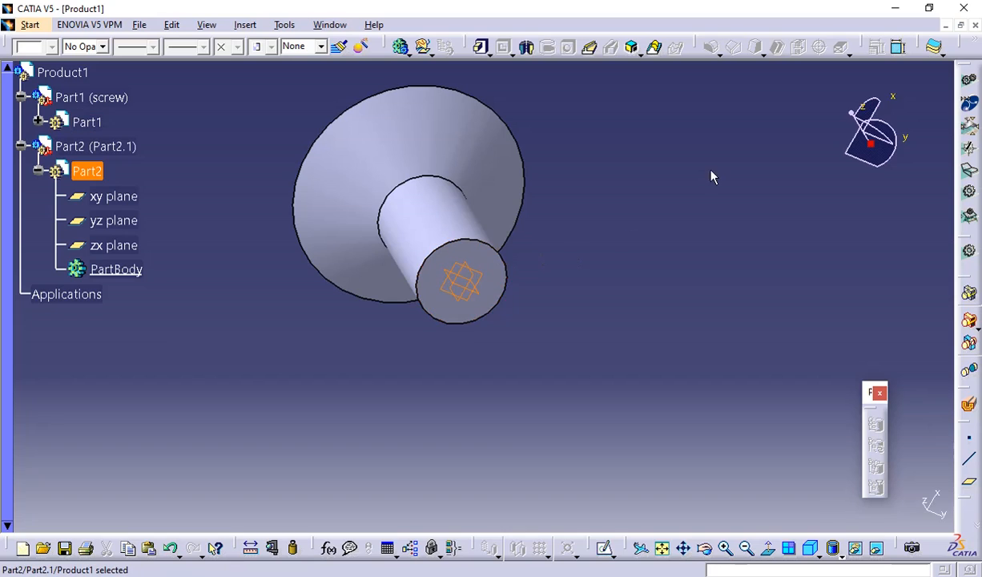
{"action": "left_click", "coordinate": [498, 275]}
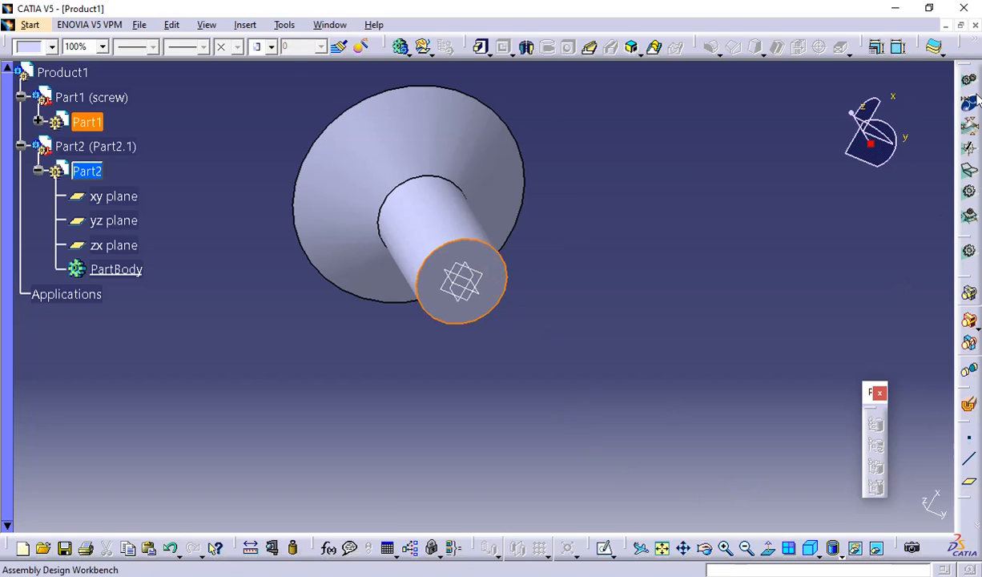
{"action": "left_click", "coordinate": [605, 550]}
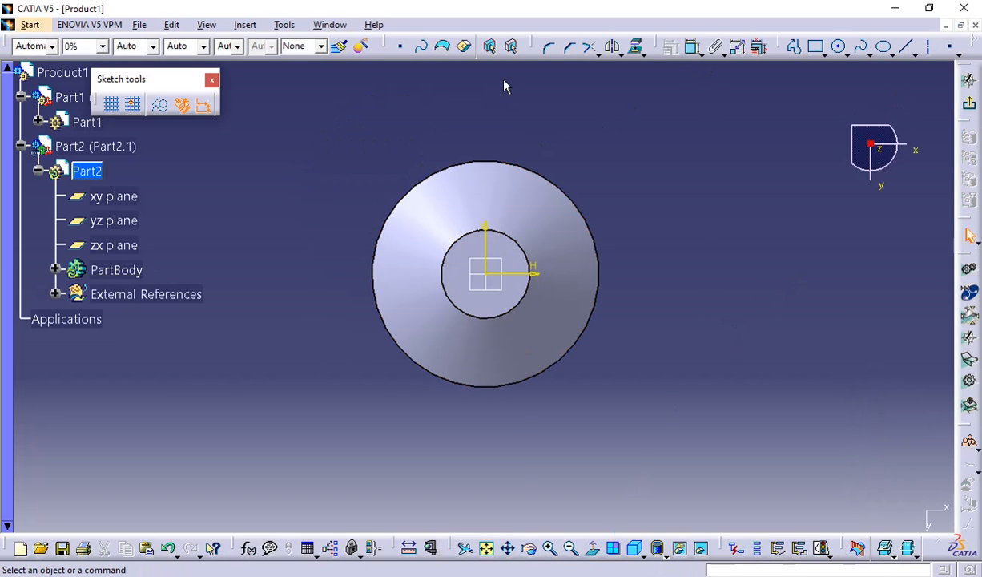
Project the shank's circular edge onto the sketch plane and switch the projected circle to a standard element.
{"action": "left_click", "coordinate": [637, 48]}
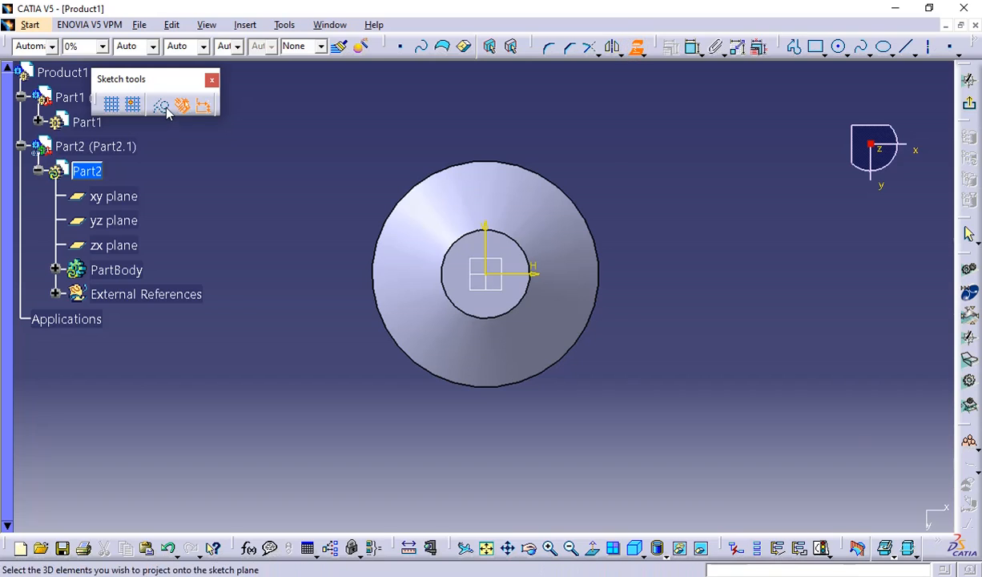
{"action": "left_click", "coordinate": [528, 301]}
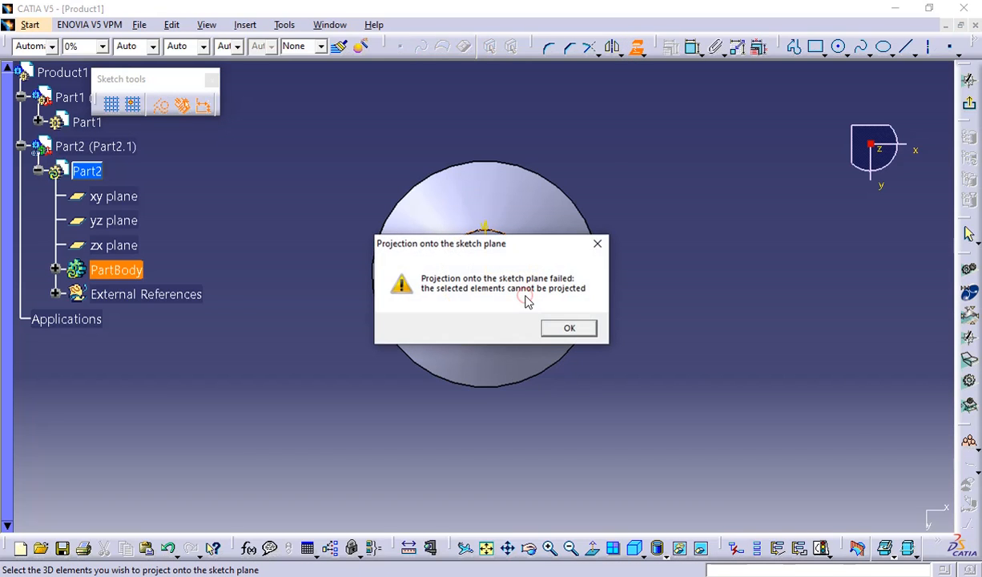
{"action": "left_click", "coordinate": [567, 327]}
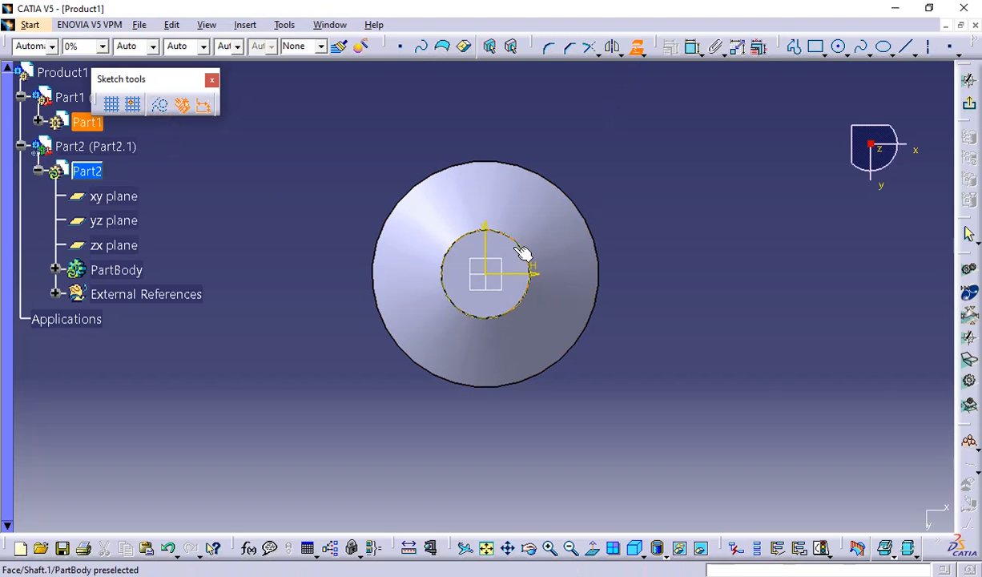
{"action": "left_click", "coordinate": [636, 46]}
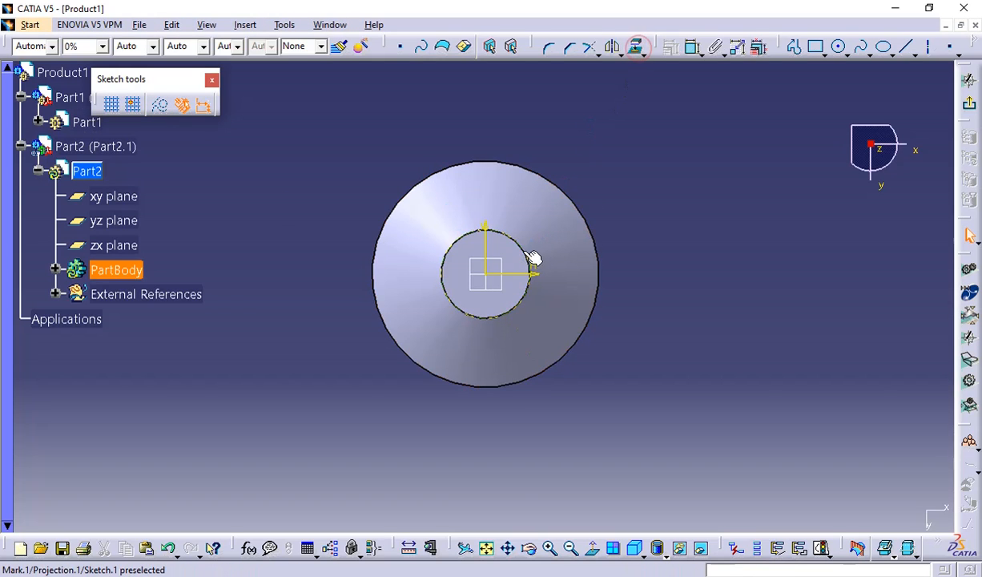
{"action": "left_click", "coordinate": [533, 258]}
{"action": "left_click", "coordinate": [160, 105]}
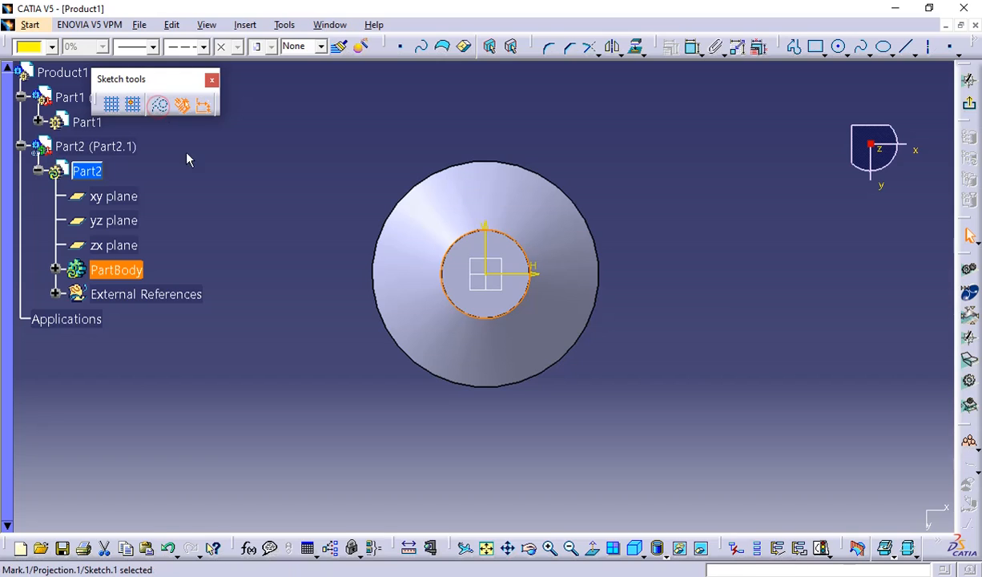
{"action": "left_click", "coordinate": [211, 182]}
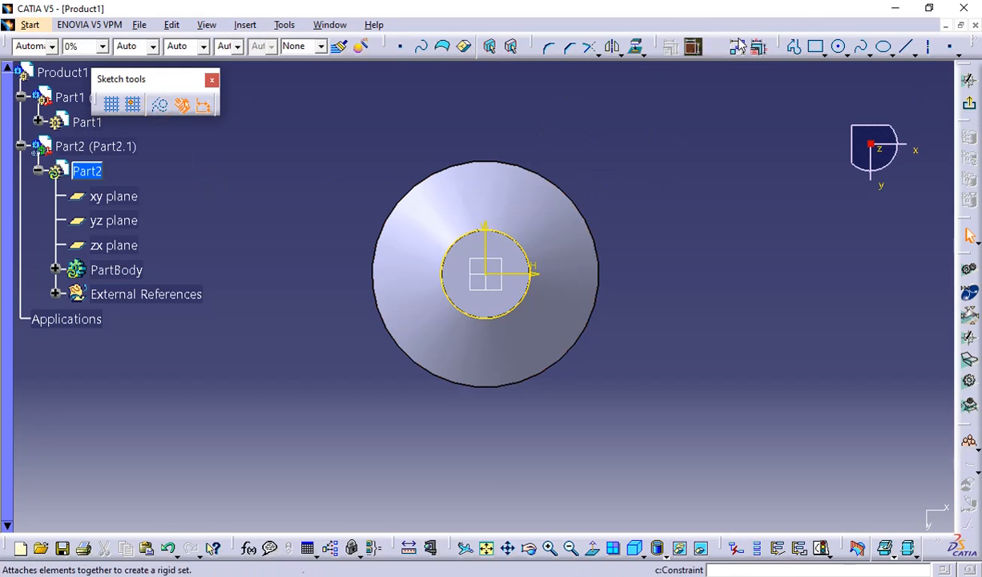
Draw a rectangle enclosing the screw head and the projected circle, and exit the sketch.
{"action": "left_click", "coordinate": [816, 46]}
{"action": "left_click", "coordinate": [228, 143]}
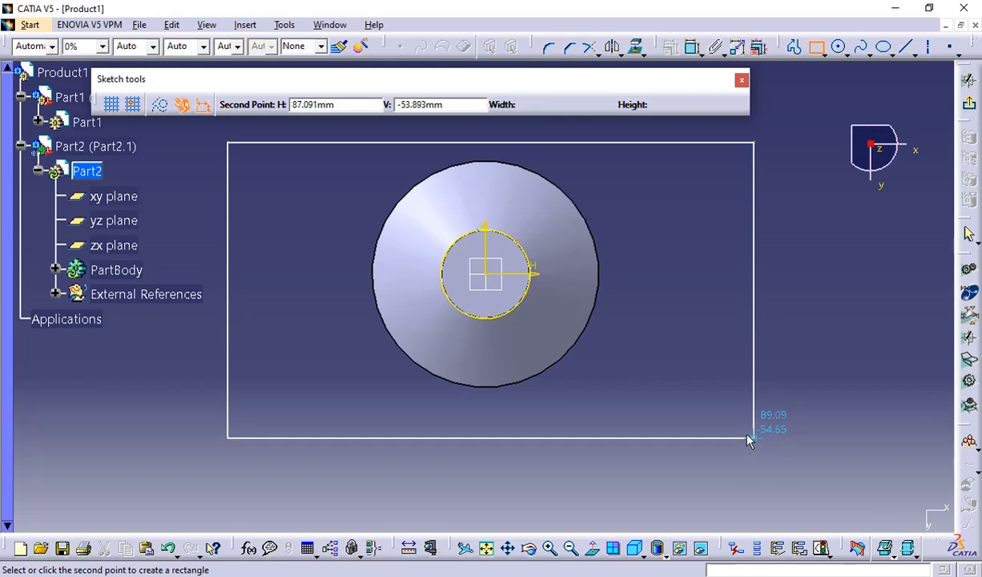
{"action": "left_click", "coordinate": [750, 419]}
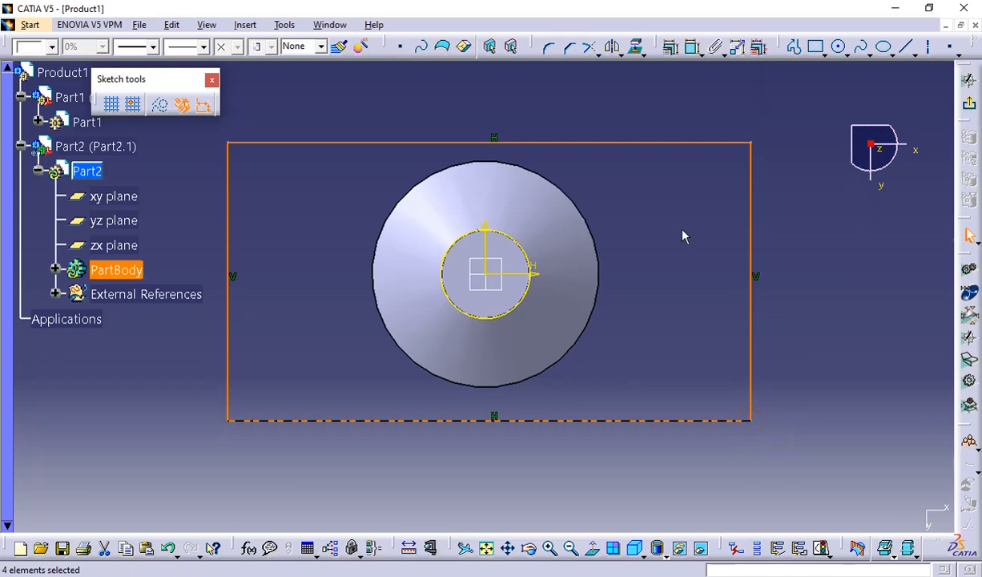
{"action": "left_click", "coordinate": [970, 108]}
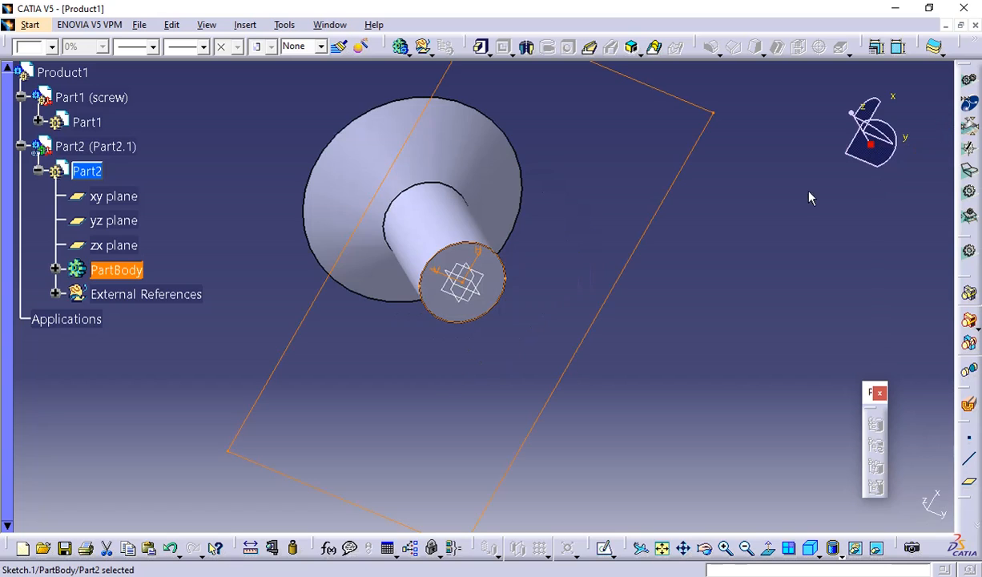
Pad the rectangle-and-circle sketch 20 mm, reversed so that the plate surrounds the end of the screw's shank.
{"action": "left_click", "coordinate": [482, 51]}
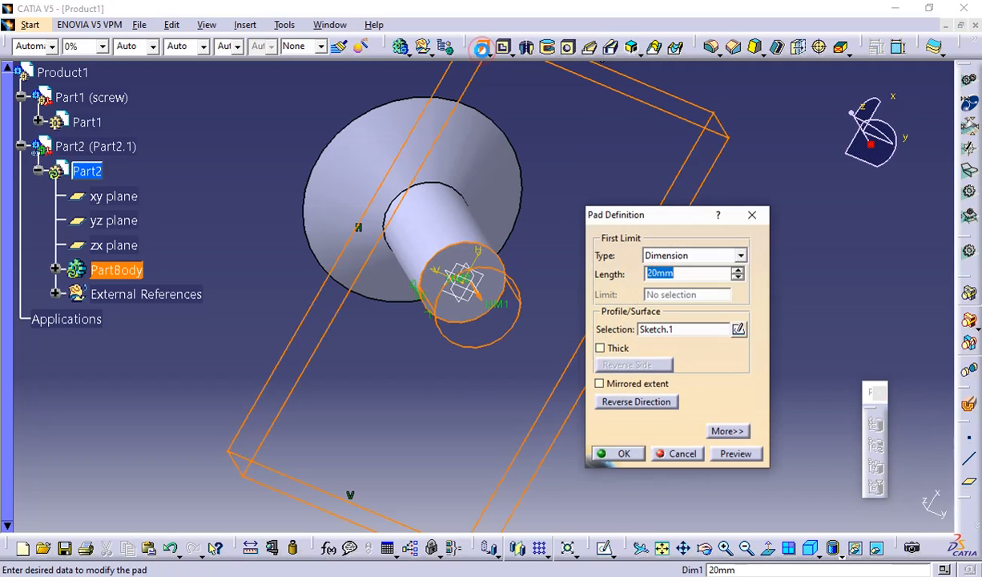
{"action": "left_click", "coordinate": [639, 452]}
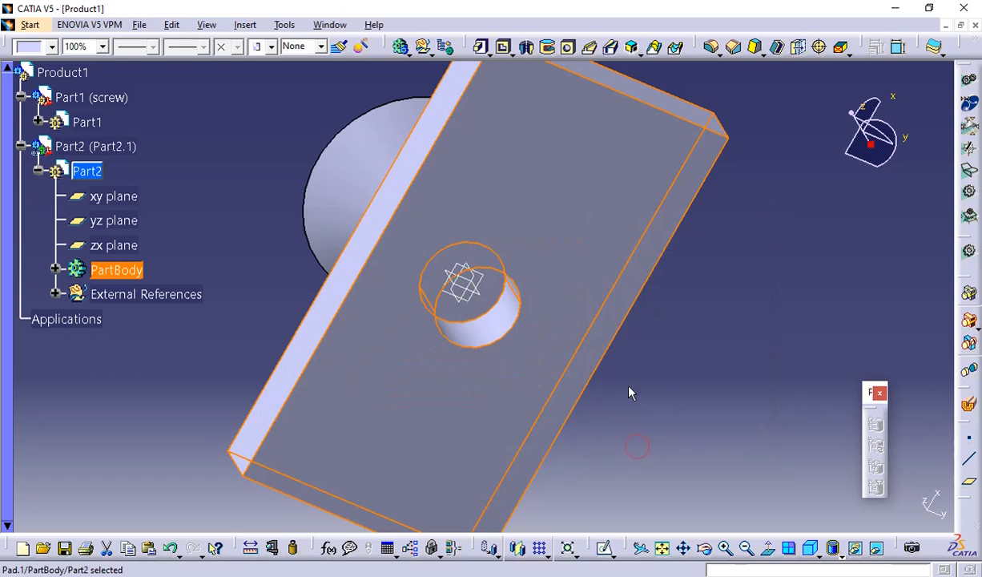
{"action": "double_click", "coordinate": [522, 258]}
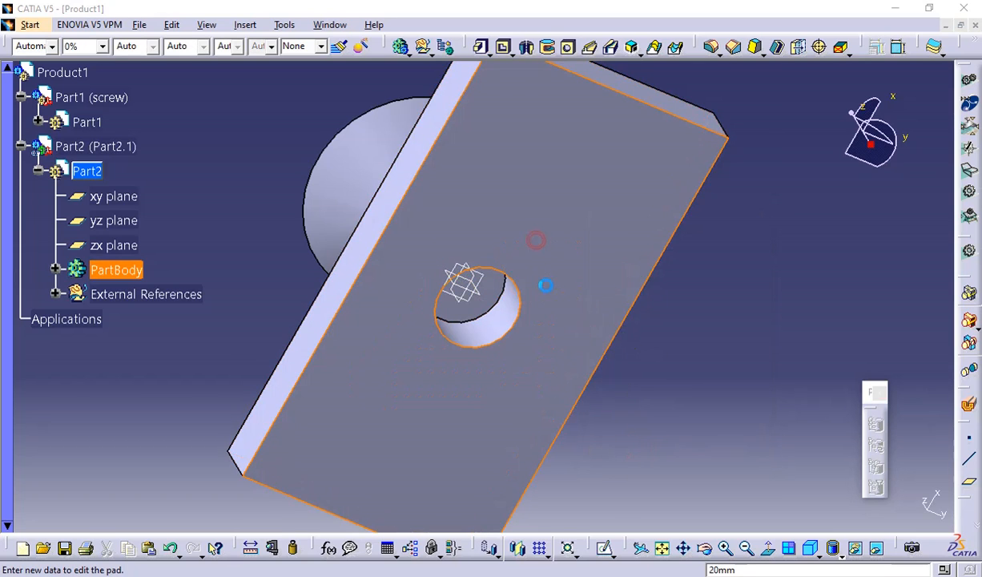
{"action": "left_click", "coordinate": [624, 403]}
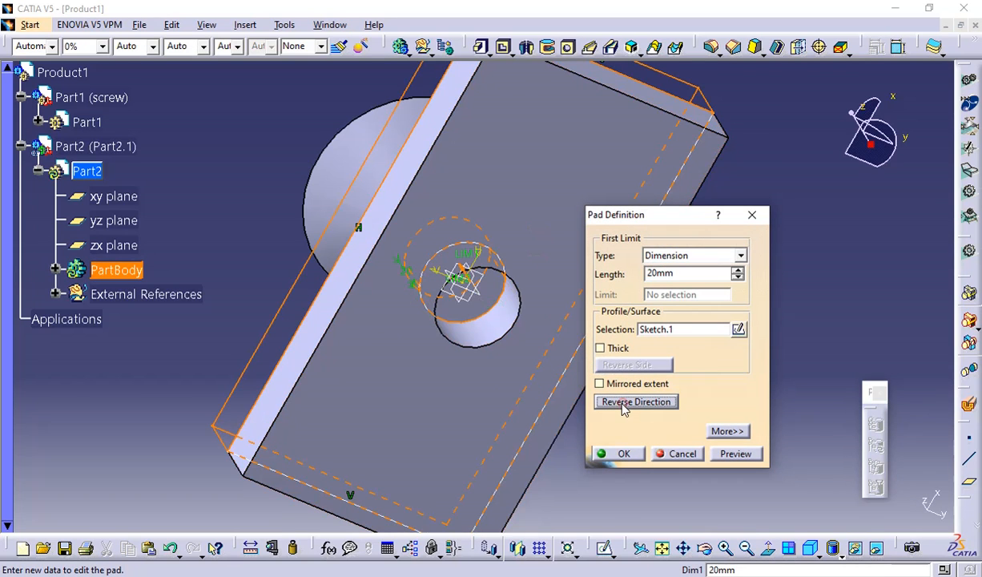
{"action": "left_click", "coordinate": [617, 454]}
Examine from above and below how the plate's hole fits around the screw's shank.
{"action": "middle_click_drag", "start_coordinate": [593, 327], "coordinate": [768, 366]}
{"action": "scroll", "coordinate": [660, 390], "scroll_direction": "down", "scroll_amount": 1}
{"action": "middle_click_drag", "start_coordinate": [659, 390], "coordinate": [504, 449]}
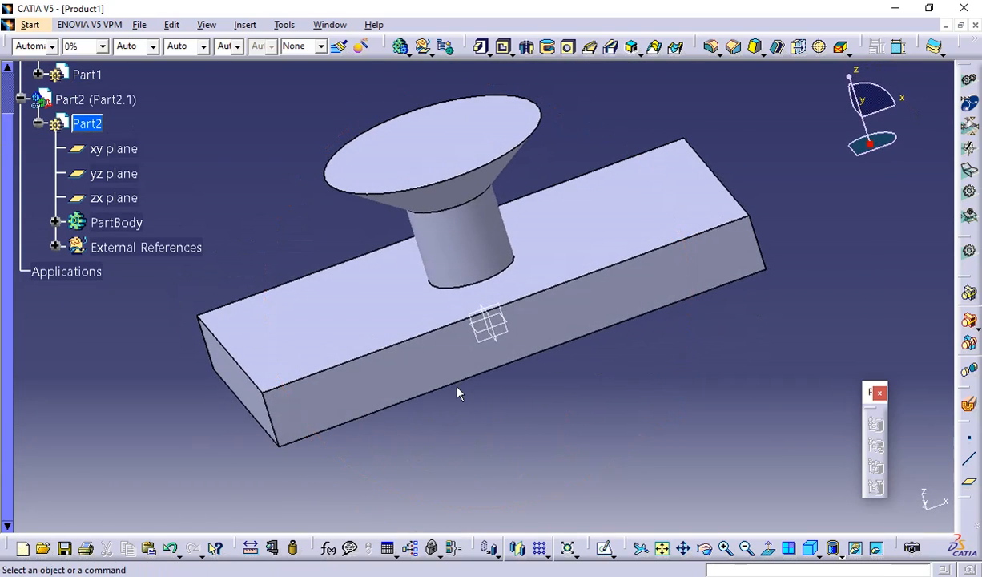
{"action": "middle_click_drag", "start_coordinate": [235, 357], "coordinate": [320, 350]}
{"action": "scroll", "coordinate": [132, 176], "scroll_direction": "up", "scroll_amount": 2}
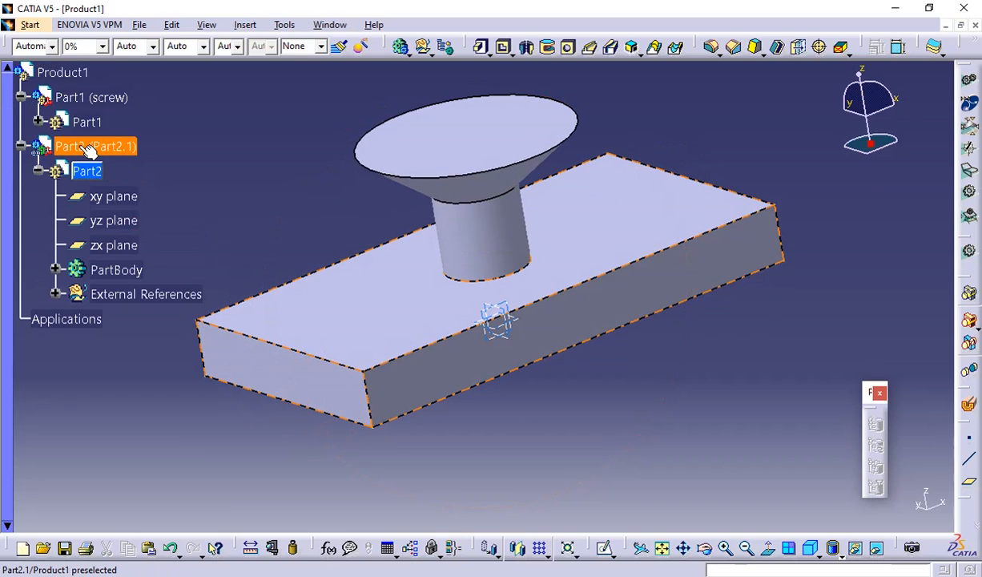
{"action": "left_click", "coordinate": [102, 178]}
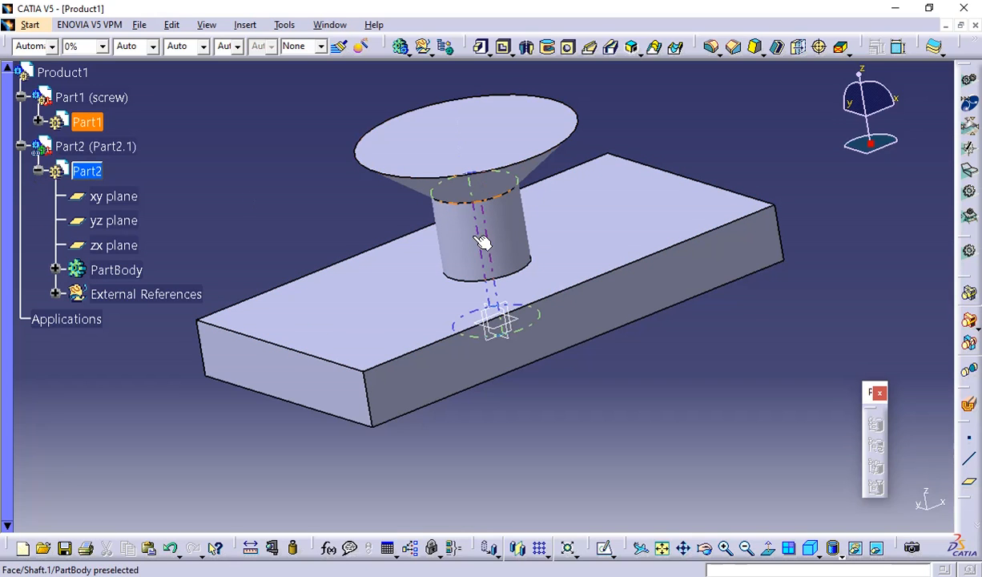
{"action": "middle_click_drag", "start_coordinate": [508, 276], "coordinate": [572, 305]}
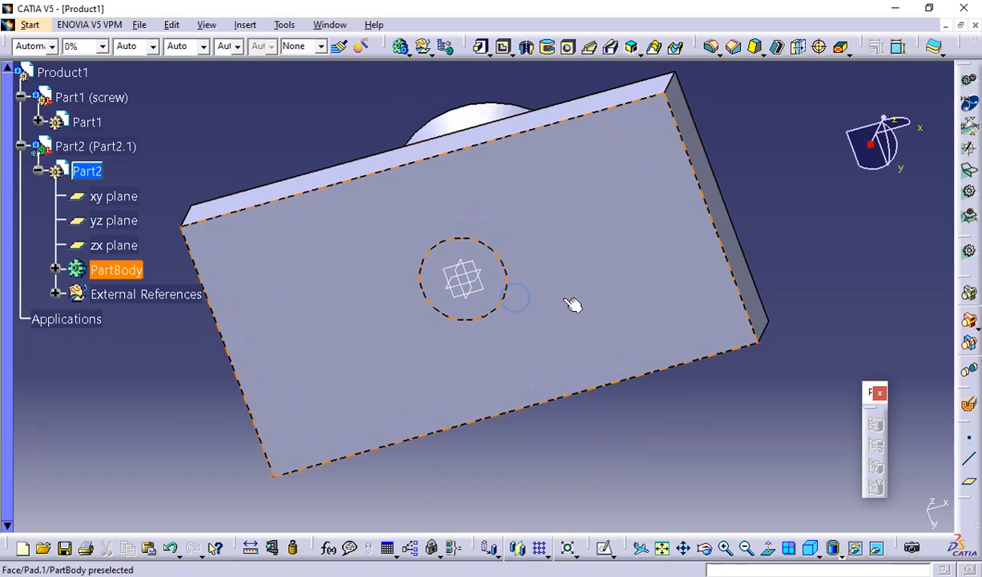
{"action": "middle_click_drag", "start_coordinate": [437, 163], "coordinate": [585, 364]}
{"action": "middle_click_drag", "start_coordinate": [451, 184], "coordinate": [505, 230]}
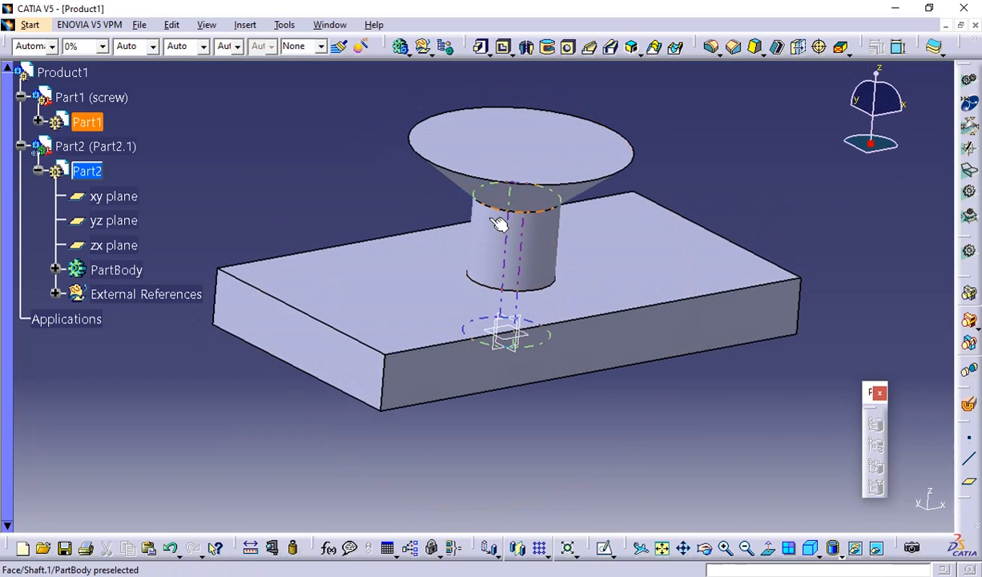
Leave part editing through the Part2 component and activate the top-level Product1.
{"action": "left_click", "coordinate": [60, 146]}
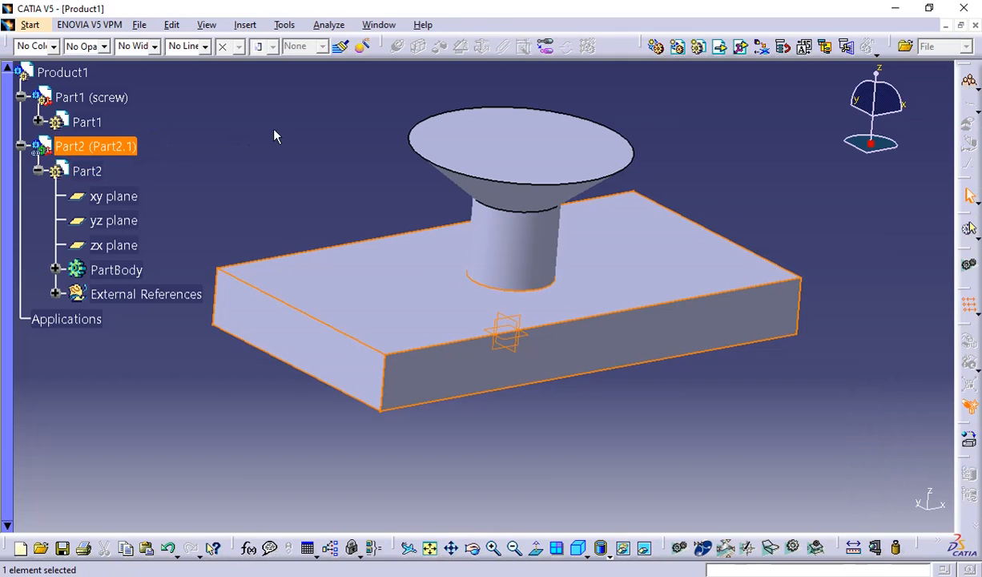
{"action": "left_click", "coordinate": [314, 158]}
{"action": "scroll", "coordinate": [314, 165], "scroll_direction": "up", "scroll_amount": 1}
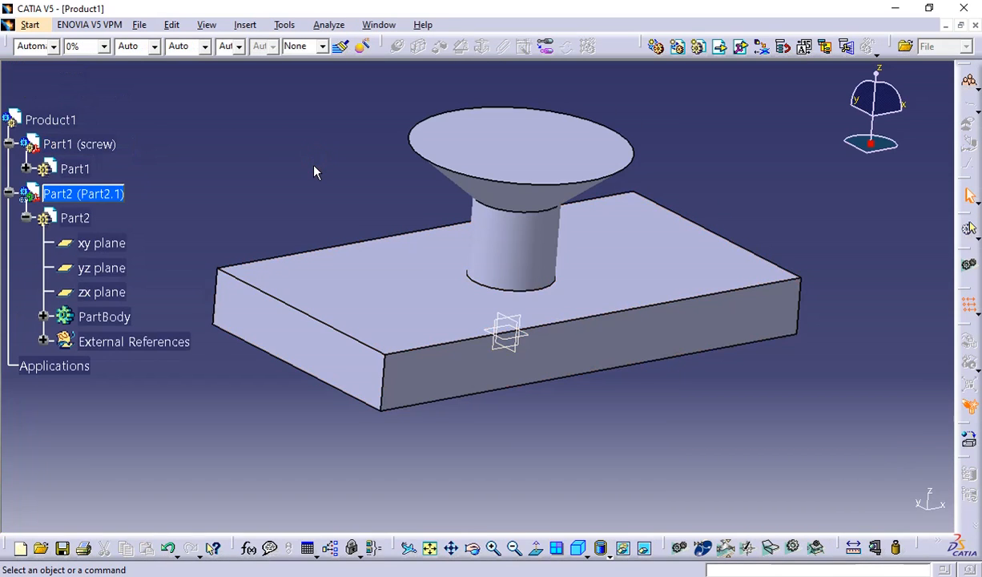
{"action": "double_click", "coordinate": [54, 120]}
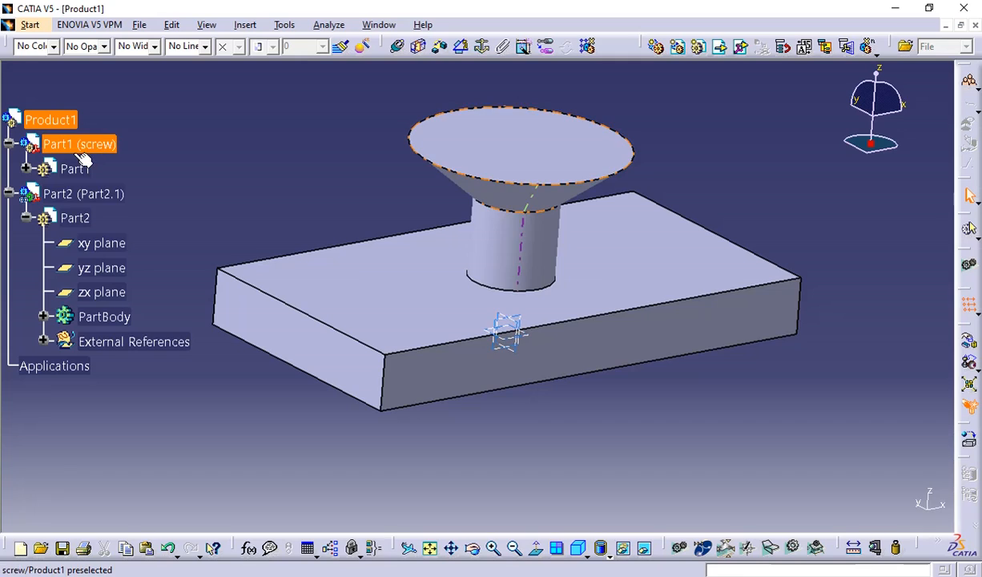
{"action": "left_click", "coordinate": [50, 120]}
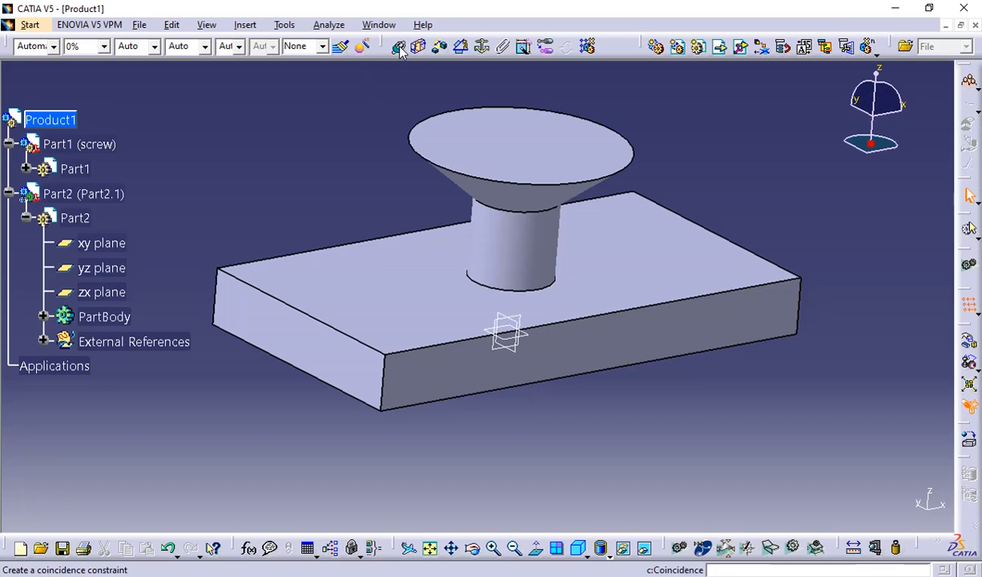
Check the availability of the assembly constraint commands with the Part2 component active, and reactivate Product1.
{"action": "left_click", "coordinate": [440, 45]}
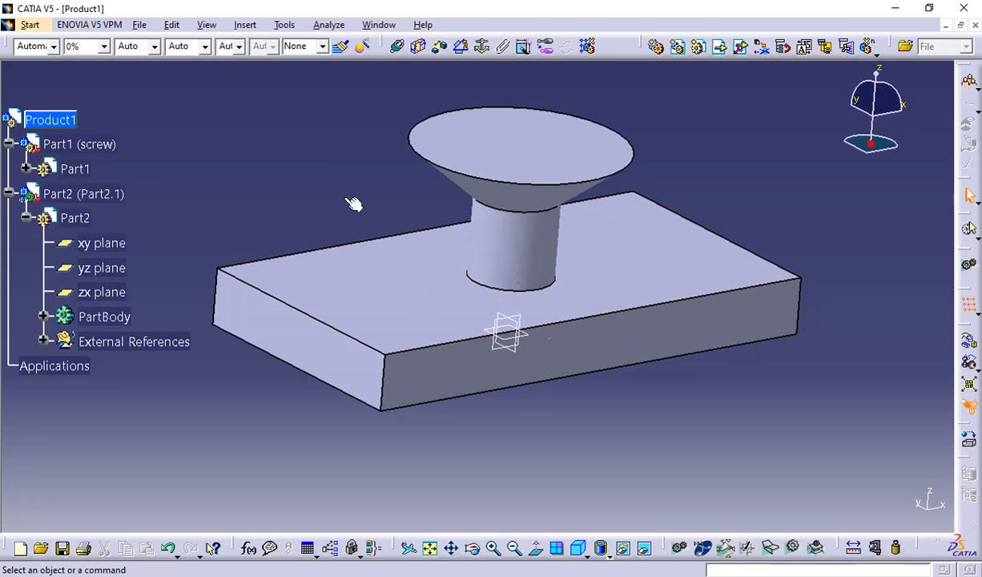
{"action": "left_click", "coordinate": [96, 193]}
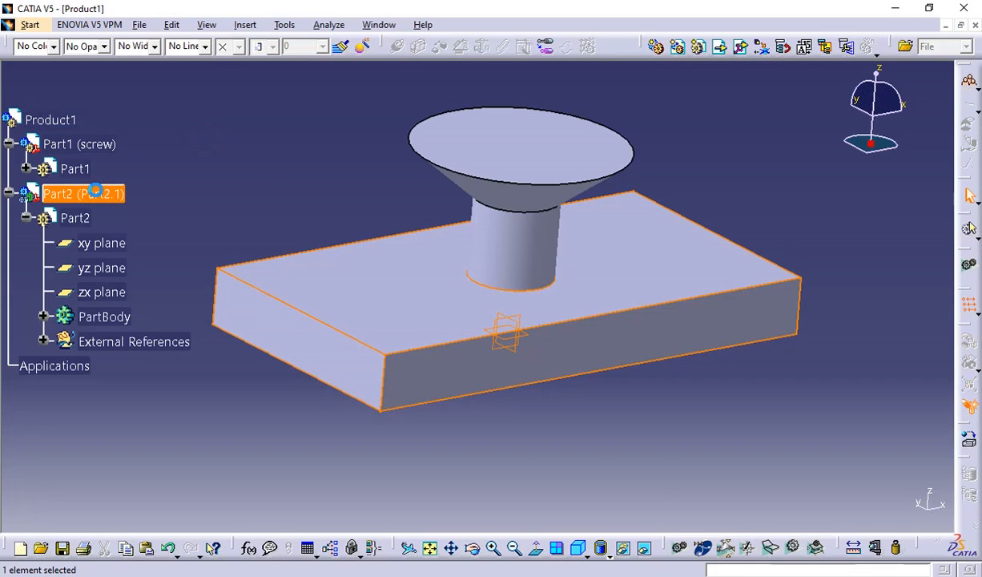
{"action": "left_click", "coordinate": [247, 154]}
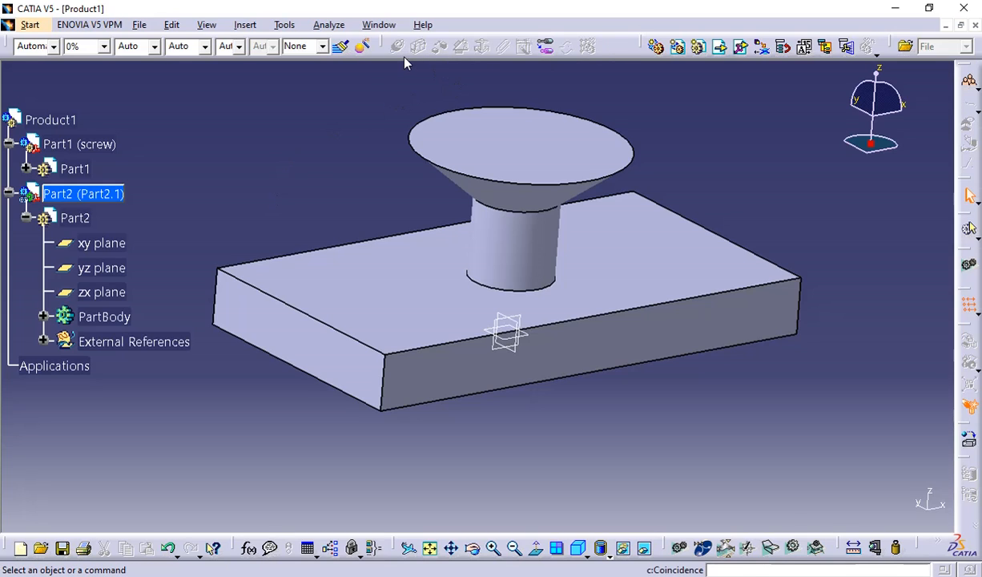
{"action": "left_click", "coordinate": [74, 122]}
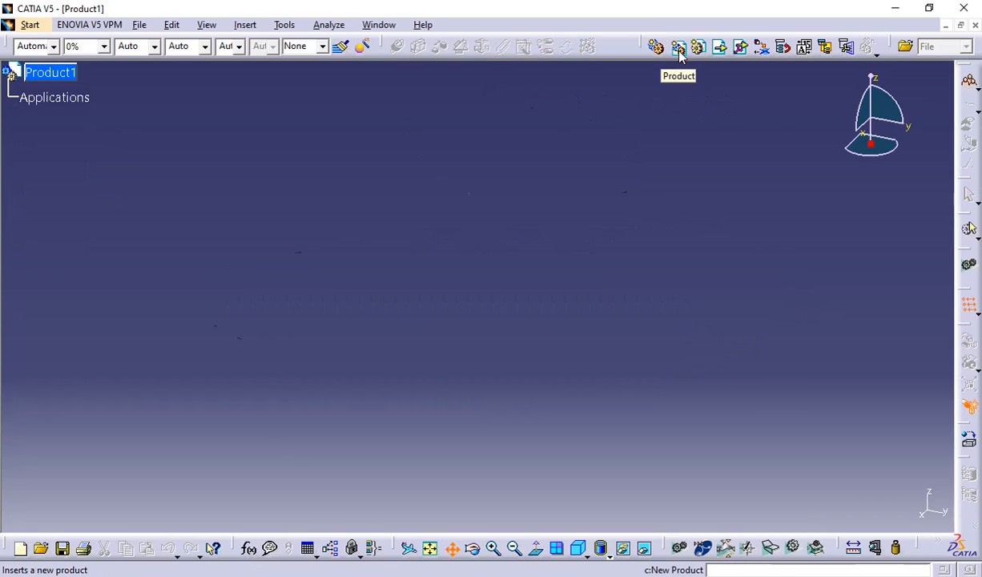
Insert a new product under Product1 and set its instance name to subassembly.
{"action": "left_click", "coordinate": [678, 47]}
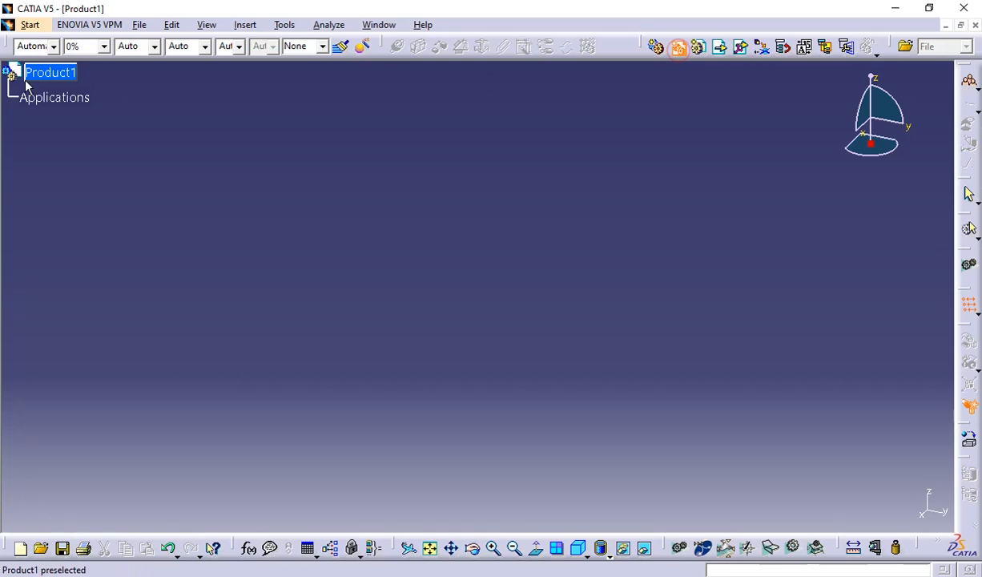
{"action": "left_click", "coordinate": [61, 79]}
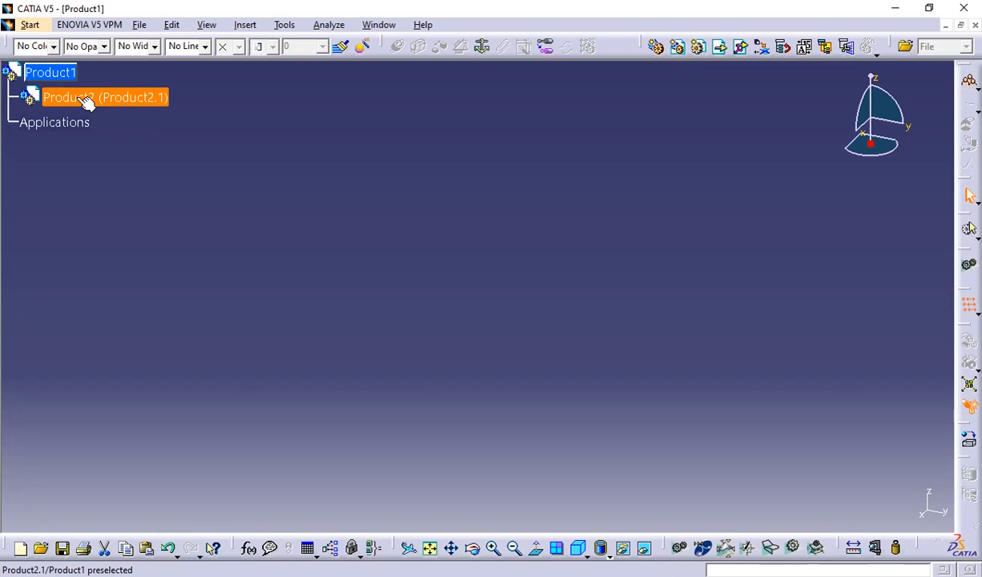
{"action": "right_click", "coordinate": [86, 100]}
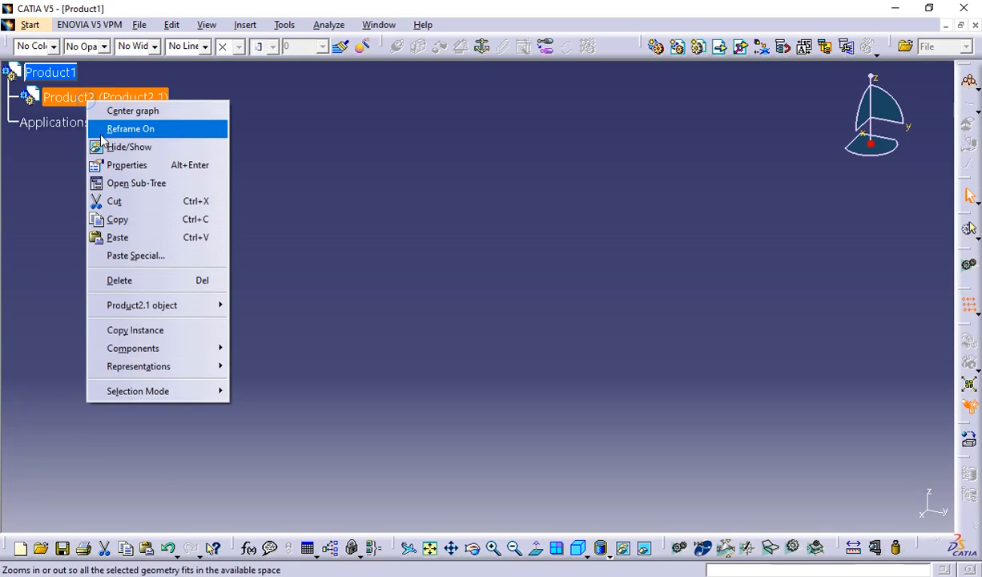
{"action": "left_click", "coordinate": [132, 166]}
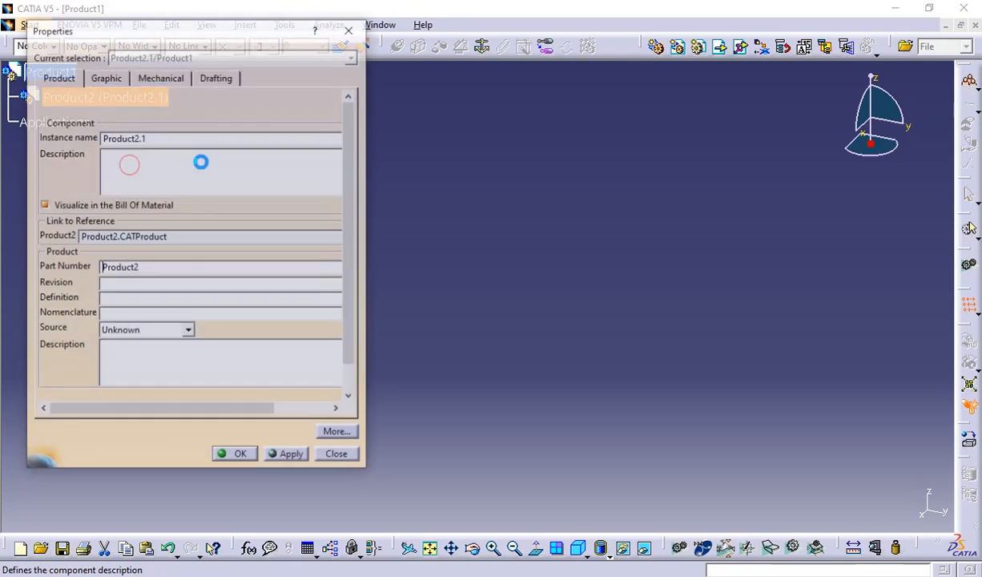
{"action": "double_click", "coordinate": [152, 137]}
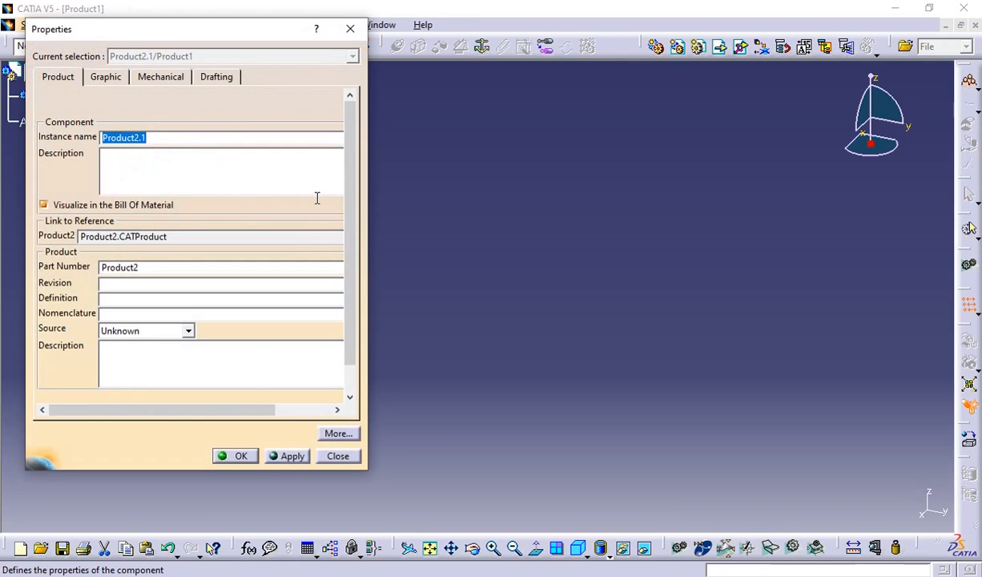
{"action": "type", "text": "sub"}
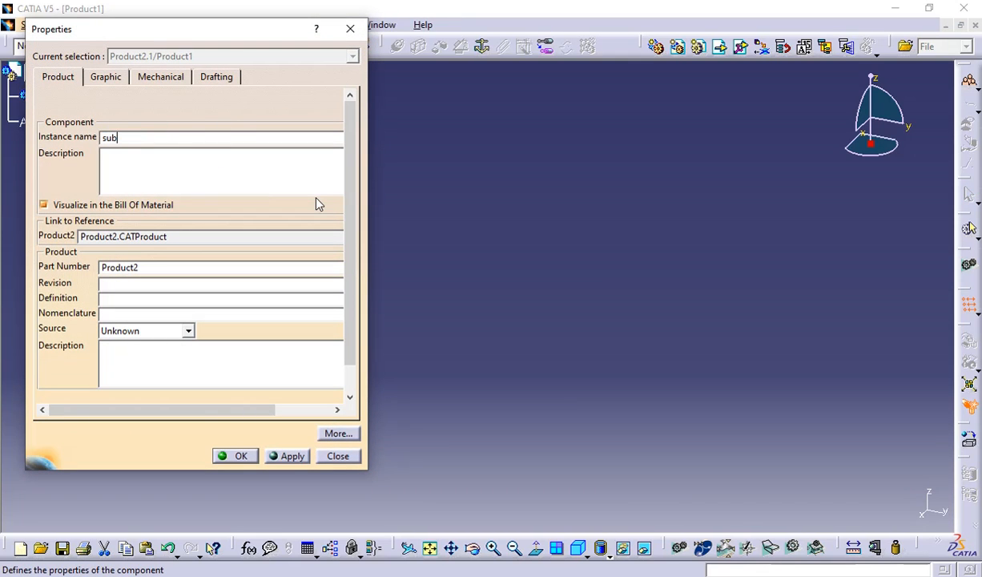
{"action": "type", "text": "assembly"}
{"action": "left_click", "coordinate": [241, 455]}
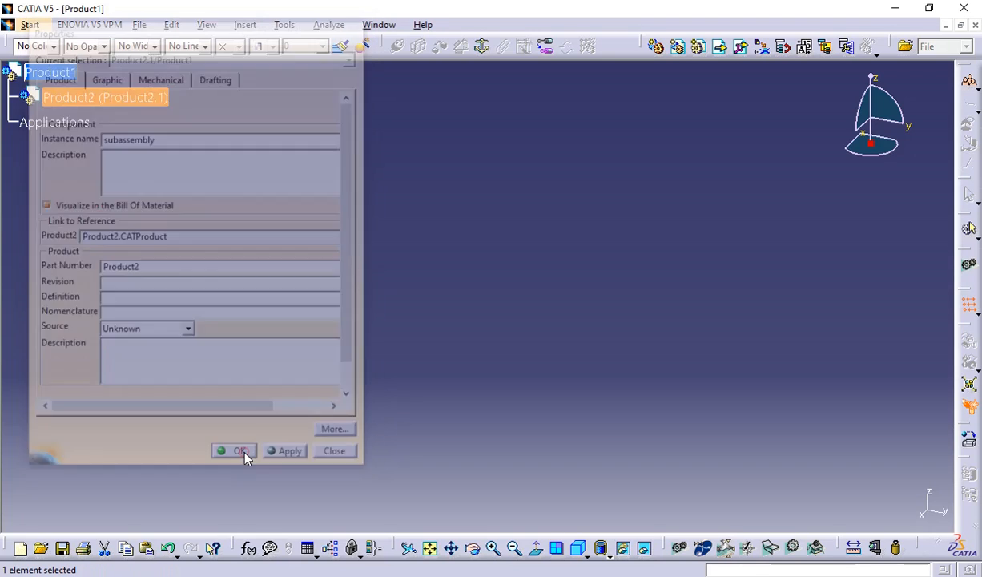
{"action": "left_click", "coordinate": [198, 284]}
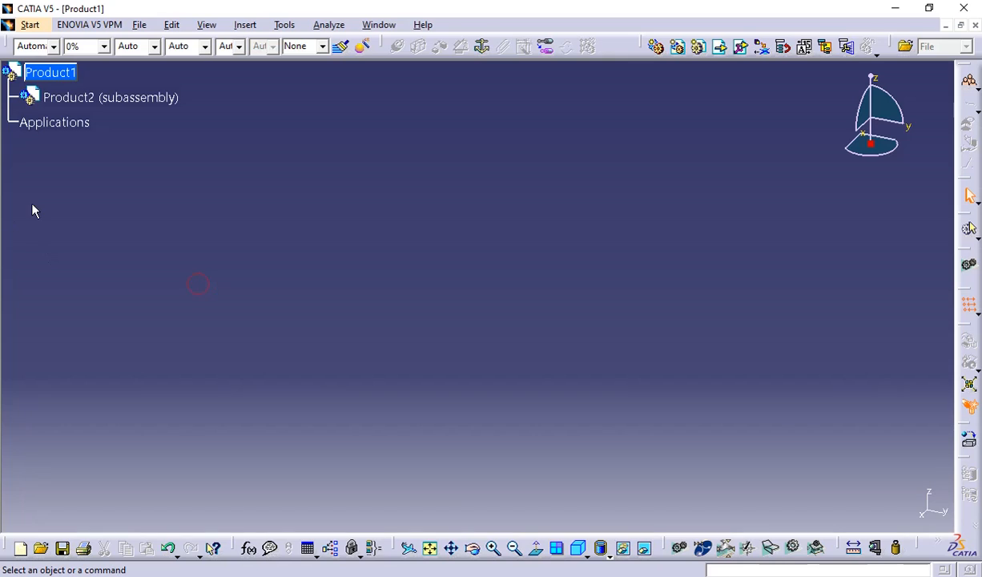
Insert a new part into Product2 (subassembly), expand its tree branches and activate Part1 for part editing.
{"action": "left_click", "coordinate": [148, 98]}
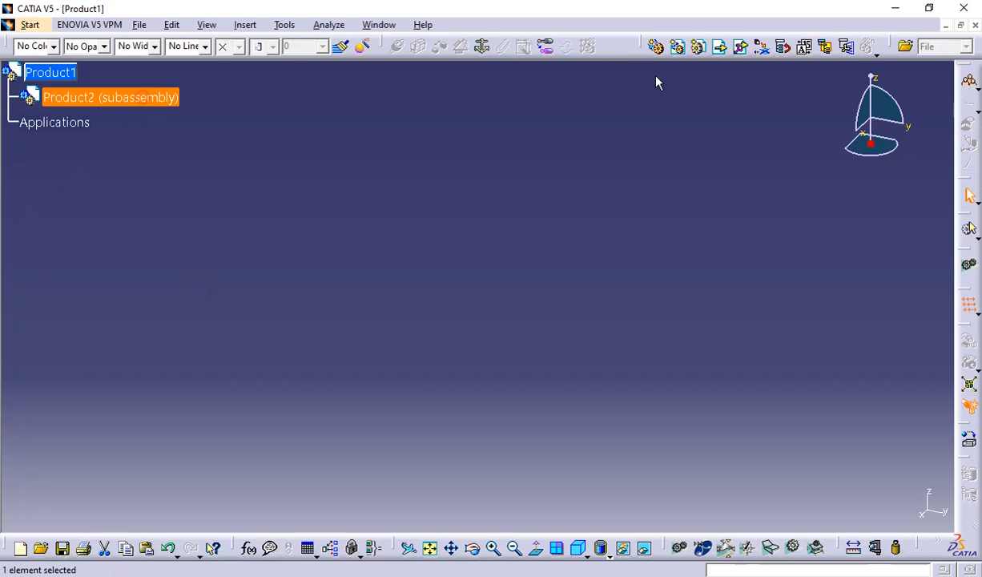
{"action": "left_click", "coordinate": [701, 49]}
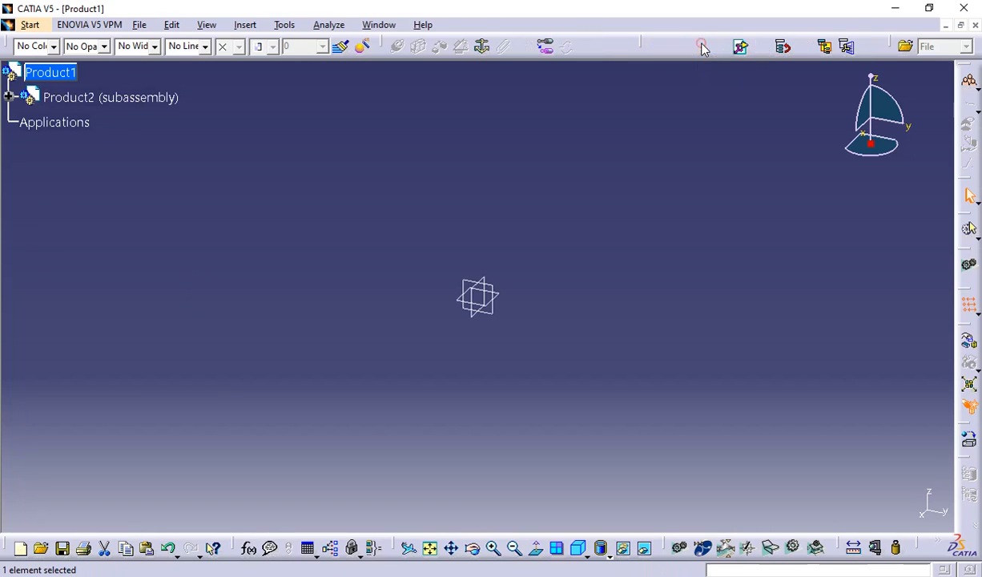
{"action": "left_click", "coordinate": [9, 97]}
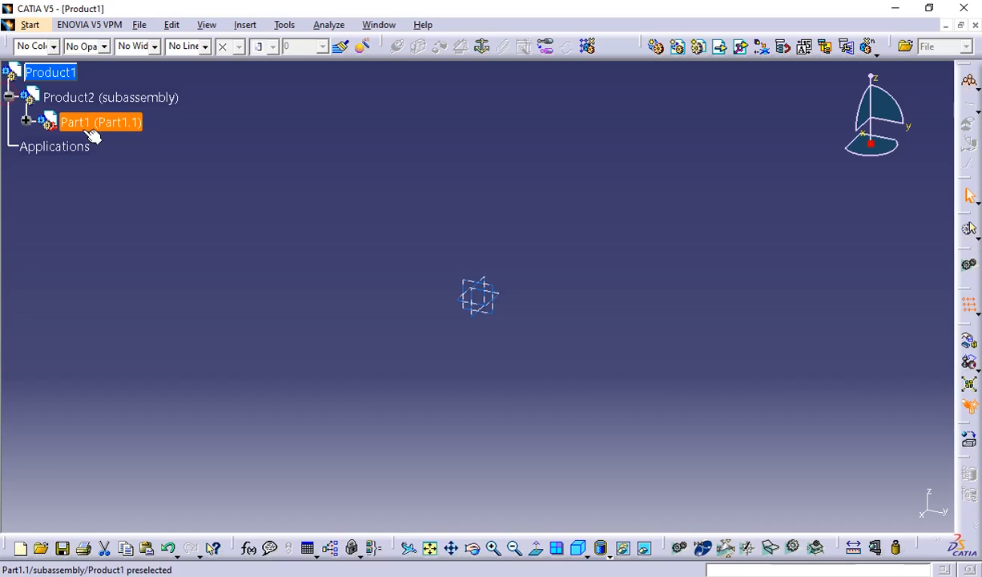
{"action": "left_click", "coordinate": [26, 123]}
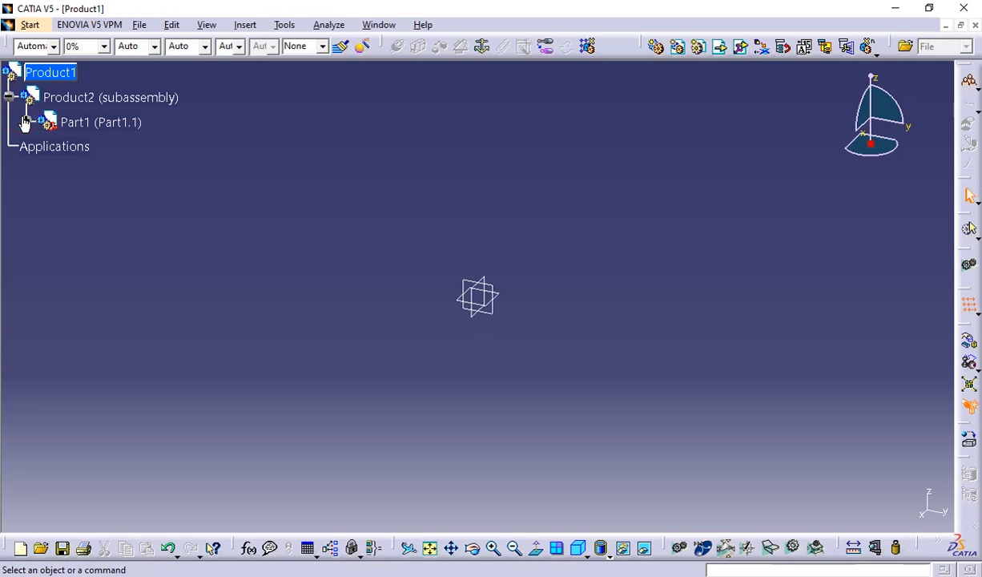
{"action": "left_click", "coordinate": [88, 146]}
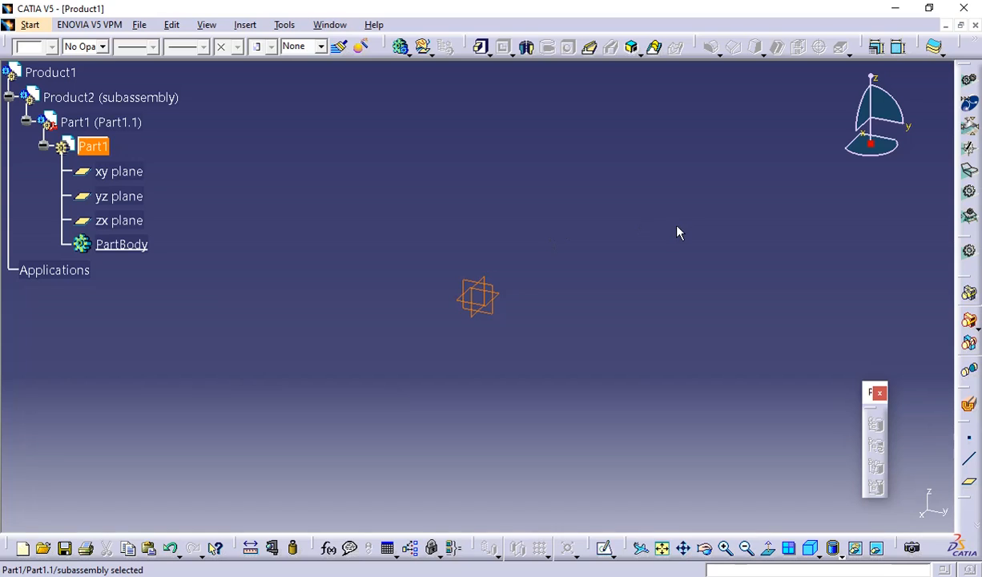
{"action": "left_click", "coordinate": [554, 293]}
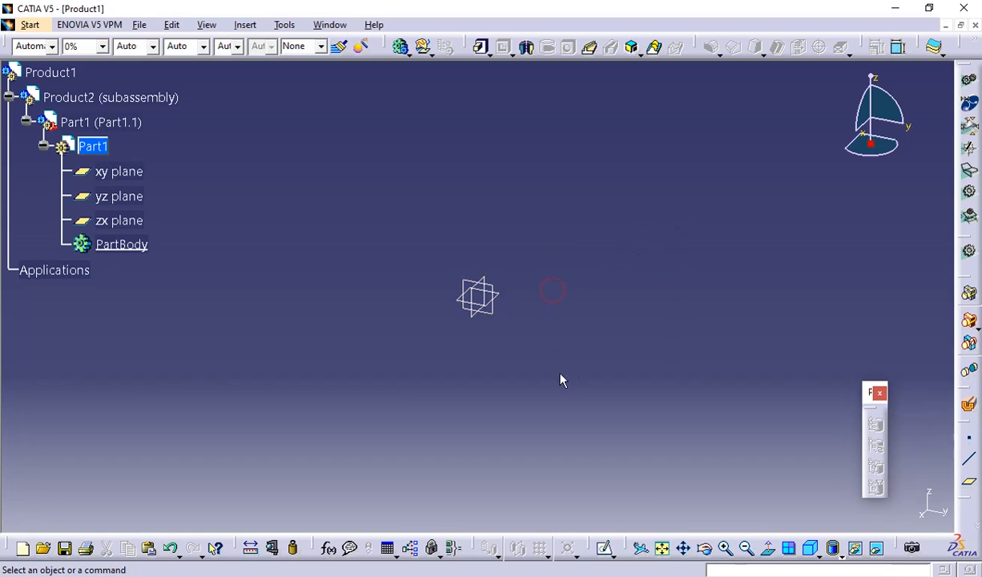
Sketch a closed arrowhead profile on Part1's xy plane from the origin through about (61, 33), (40, 0) and (60, -16) mm.
{"action": "left_click", "coordinate": [816, 554]}
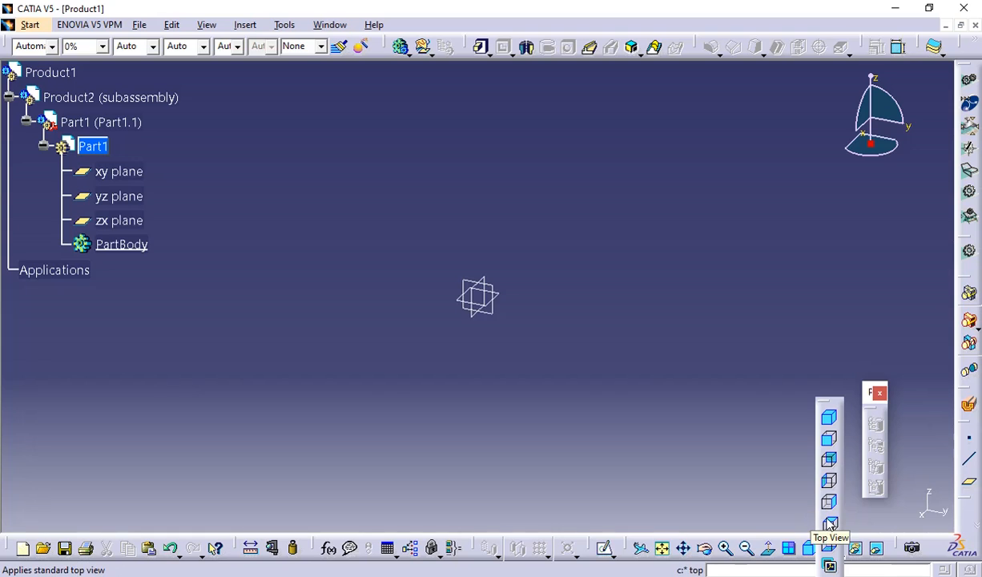
{"action": "left_click", "coordinate": [830, 523]}
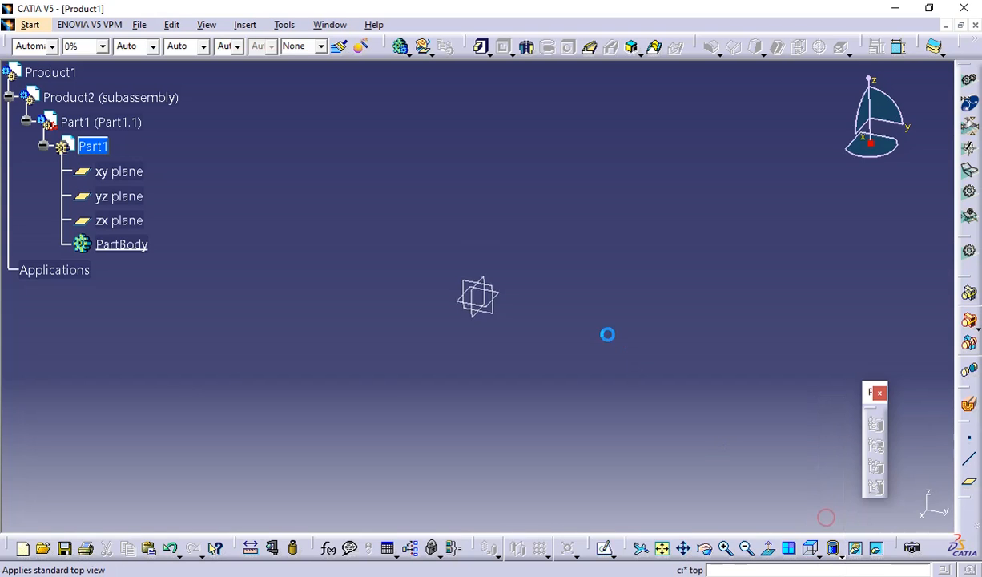
{"action": "left_click", "coordinate": [500, 292]}
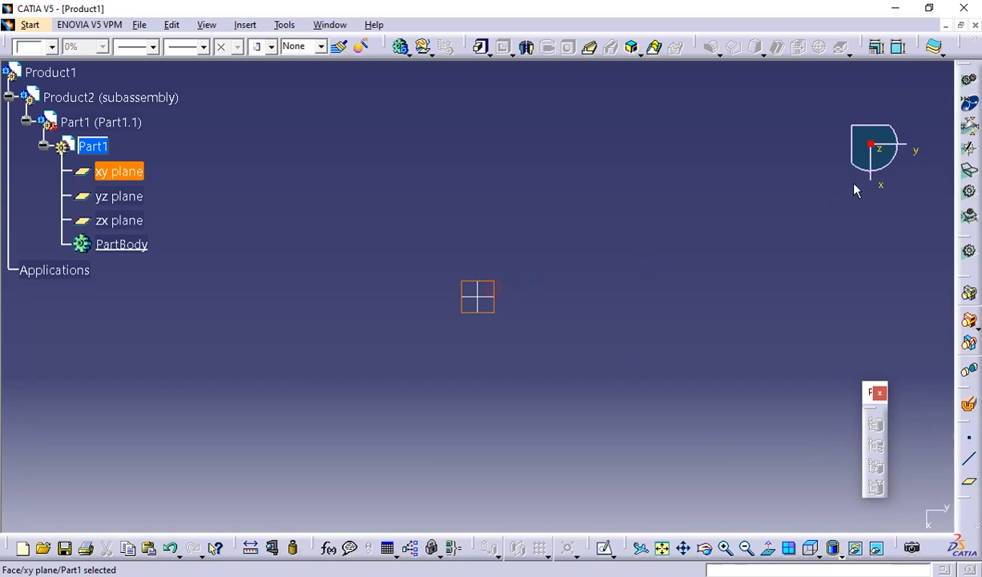
{"action": "left_click", "coordinate": [604, 549]}
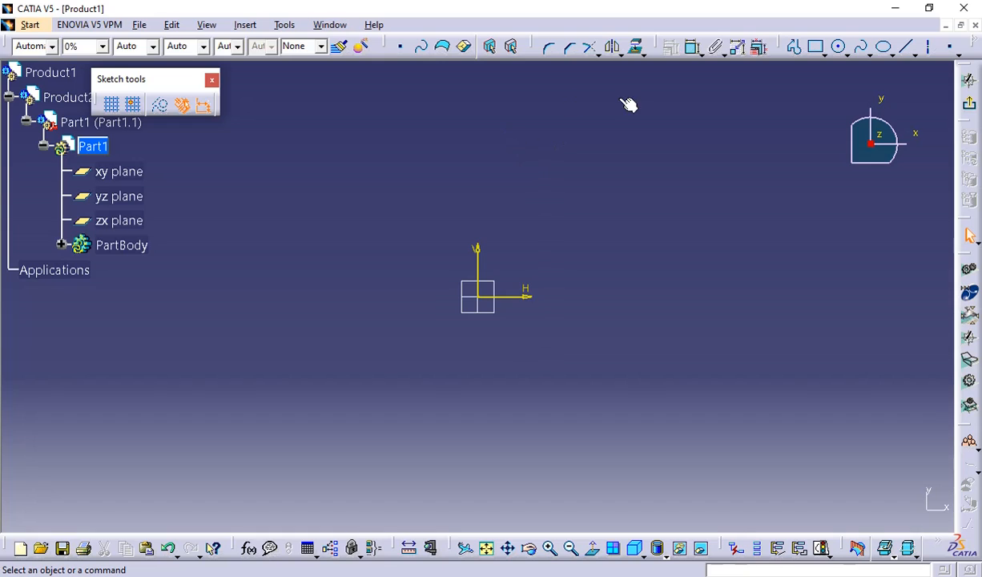
{"action": "left_click", "coordinate": [796, 48]}
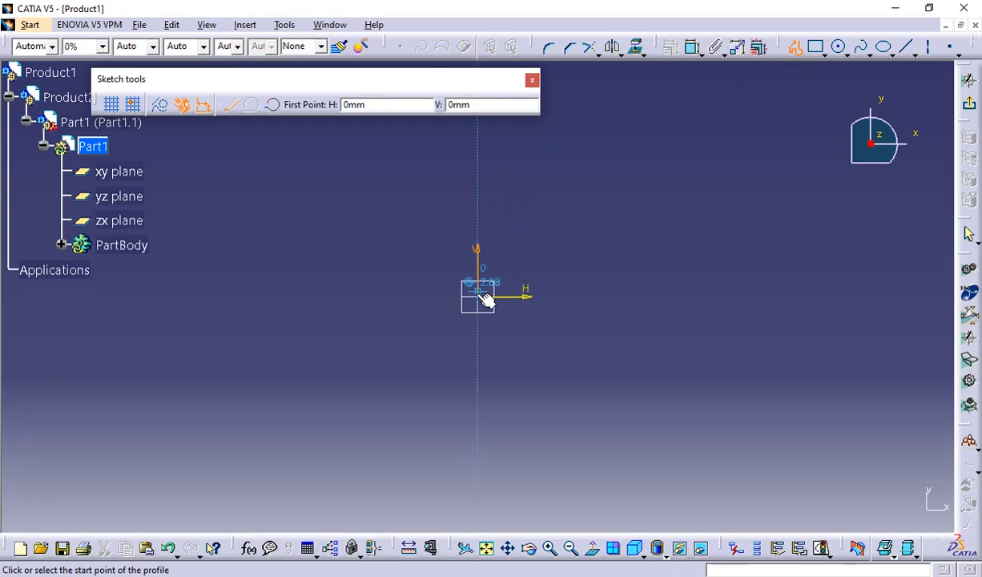
{"action": "left_click", "coordinate": [484, 298]}
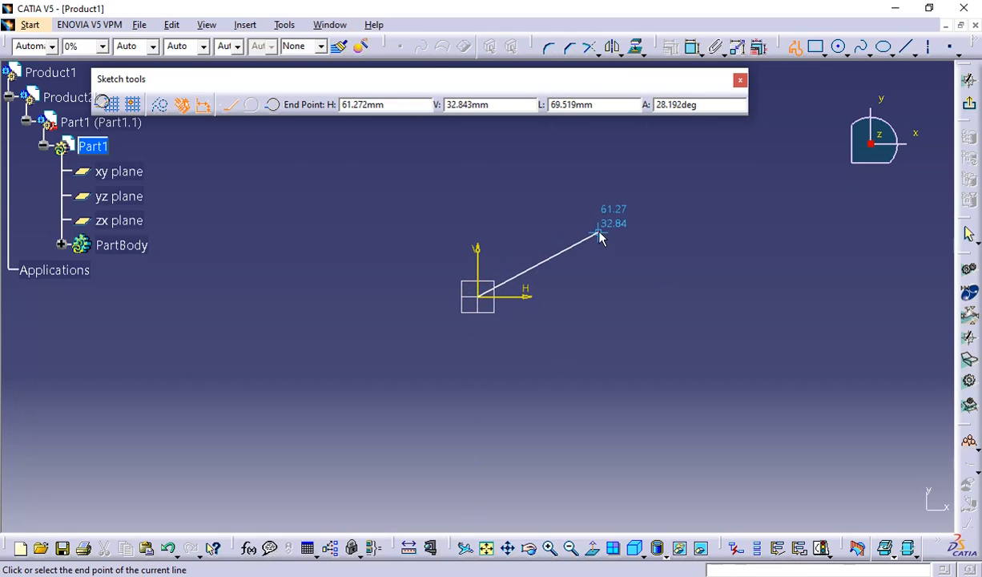
{"action": "left_click", "coordinate": [599, 235]}
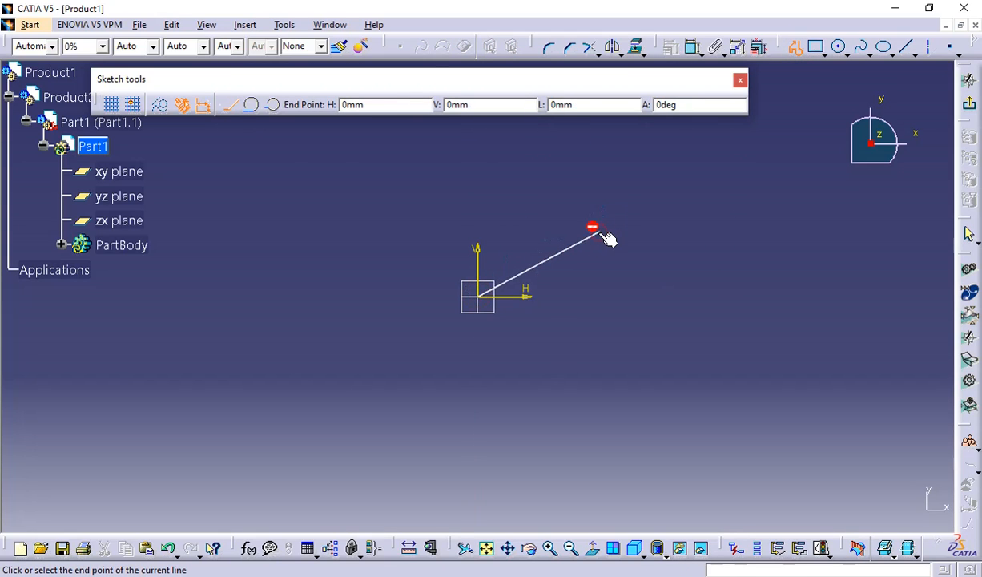
{"action": "left_click", "coordinate": [557, 294]}
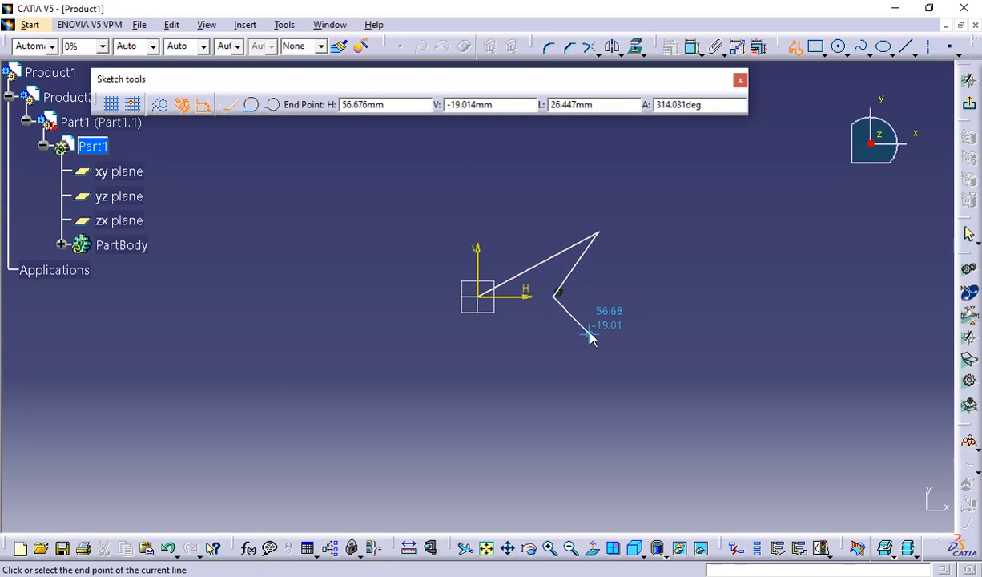
{"action": "left_click", "coordinate": [596, 326]}
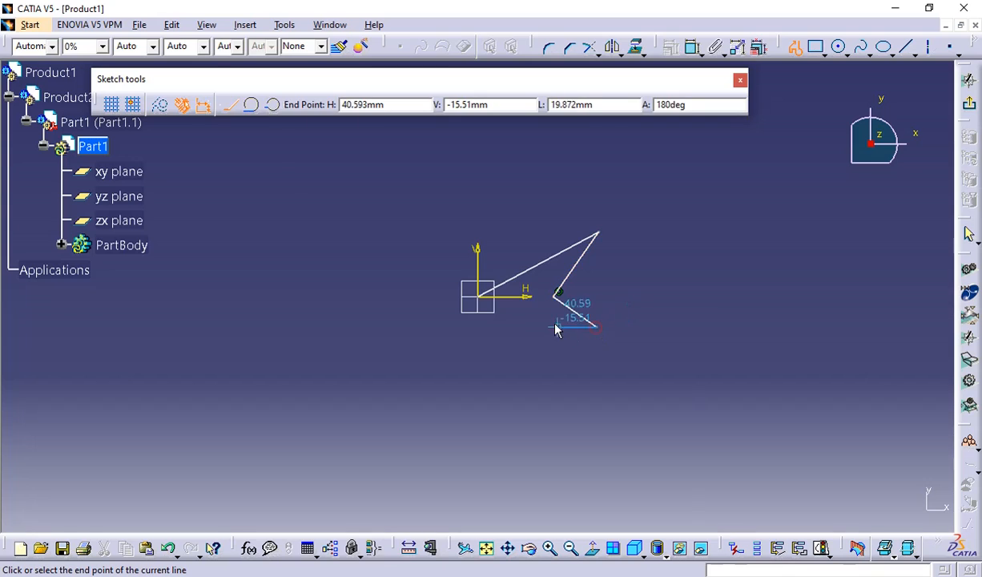
{"action": "left_click", "coordinate": [481, 296]}
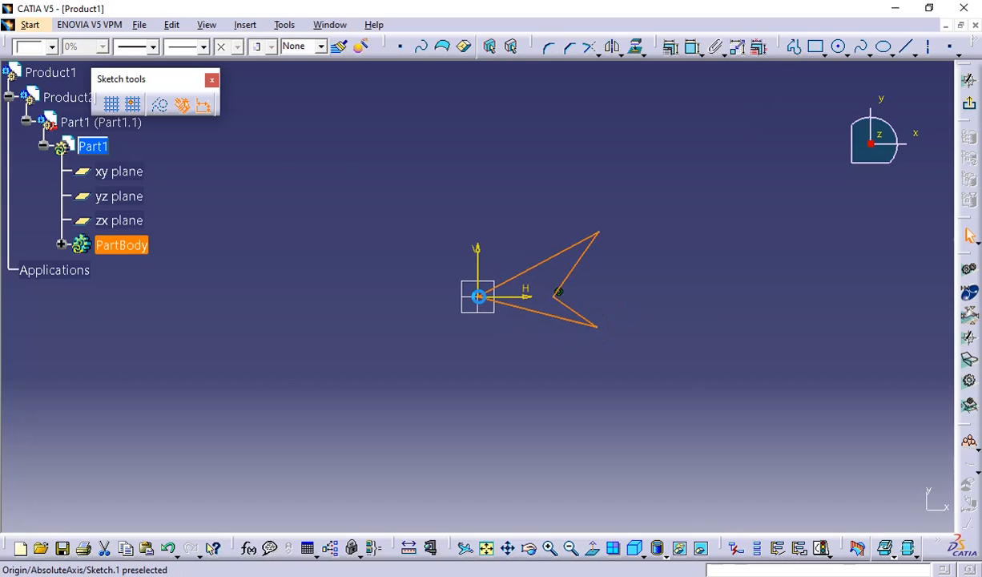
{"action": "left_click", "coordinate": [969, 80]}
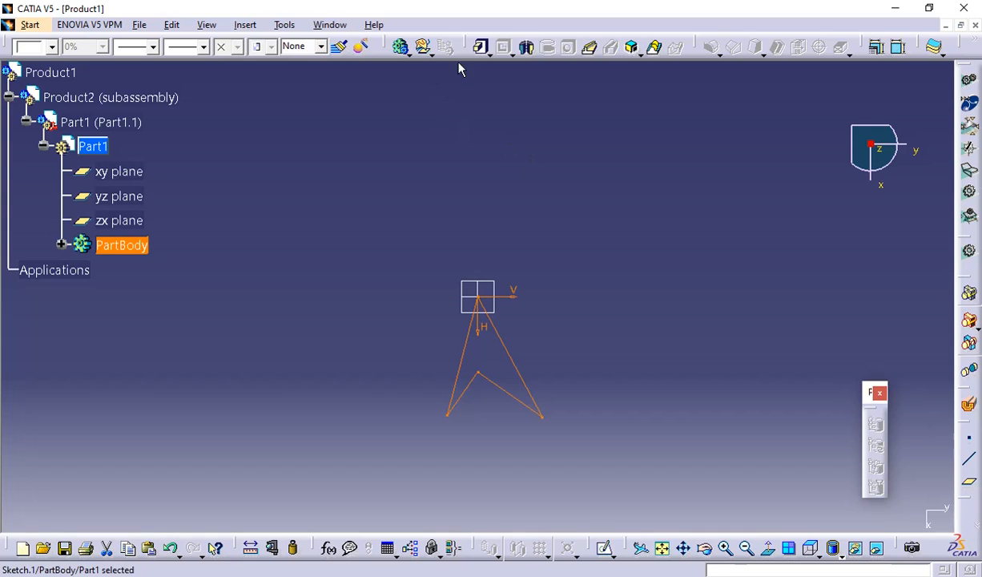
Pad the arrowhead sketch 20 mm and inspect the solid from several angles.
{"action": "left_click", "coordinate": [481, 47]}
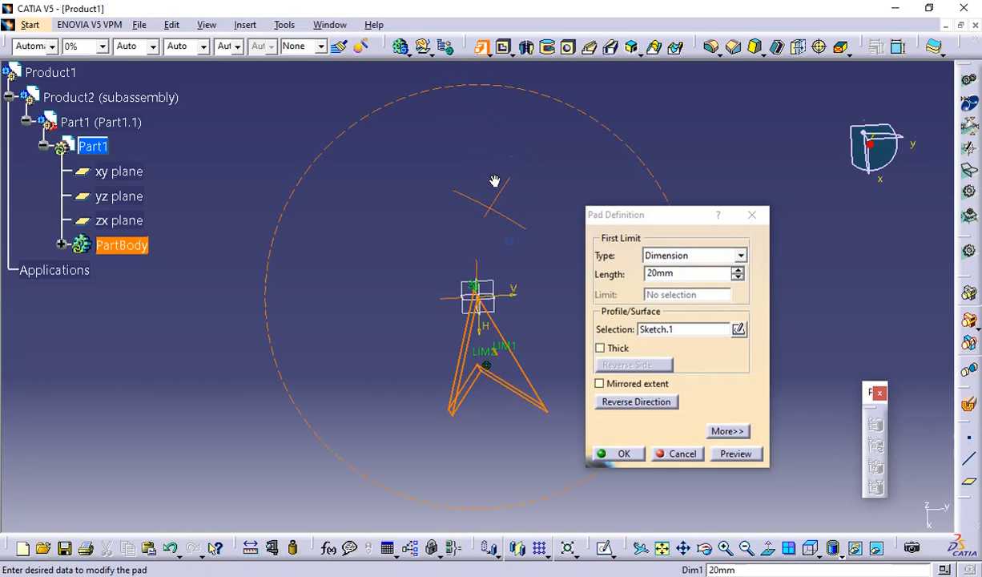
{"action": "left_click", "coordinate": [613, 454]}
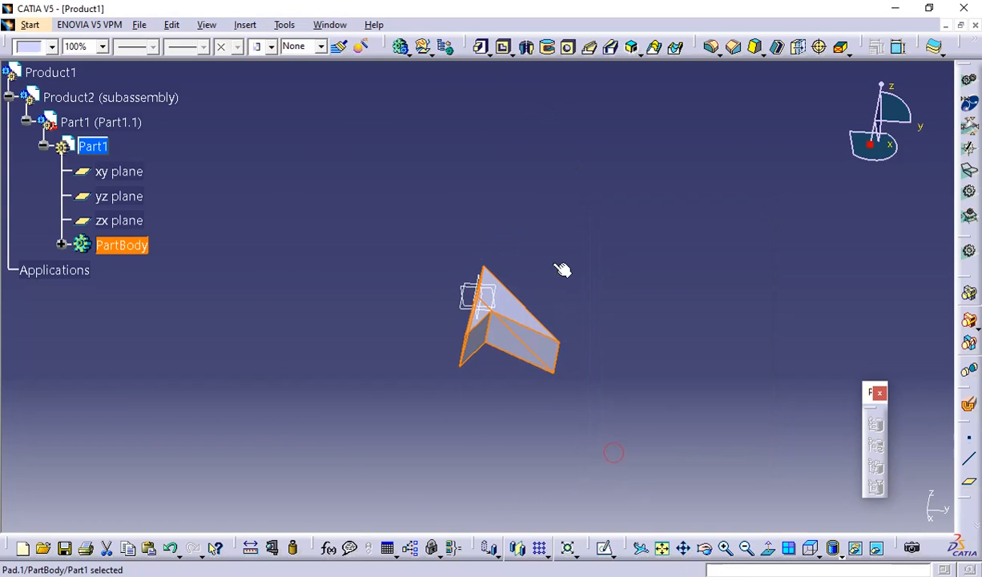
{"action": "middle_click_drag", "start_coordinate": [564, 270], "coordinate": [646, 213]}
{"action": "middle_click_drag", "start_coordinate": [547, 314], "coordinate": [663, 235]}
{"action": "middle_click_drag", "start_coordinate": [522, 208], "coordinate": [599, 277]}
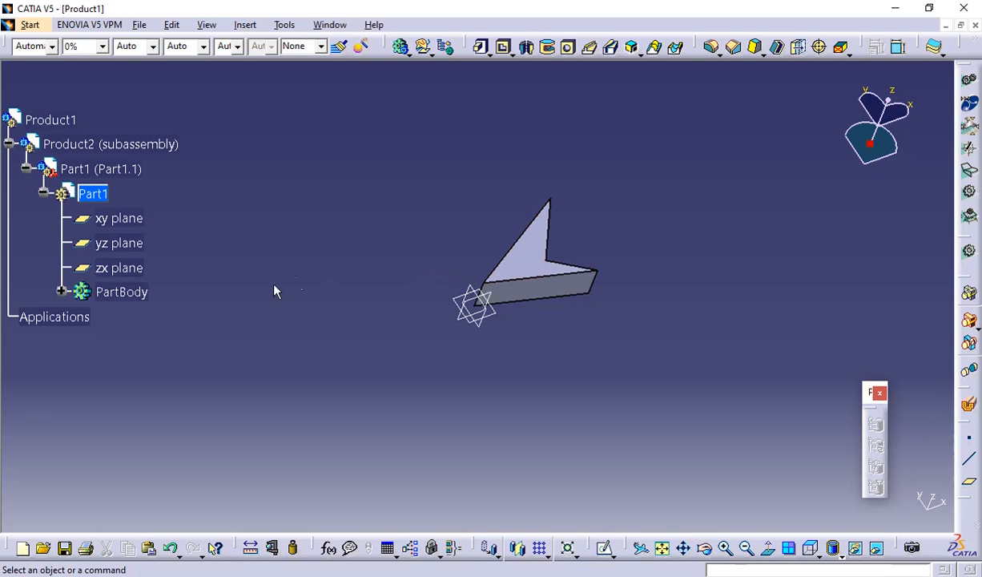
Activate Product2 (subassembly) and insert a second new part into it, choosing to define a new origin point.
{"action": "left_click", "coordinate": [43, 194]}
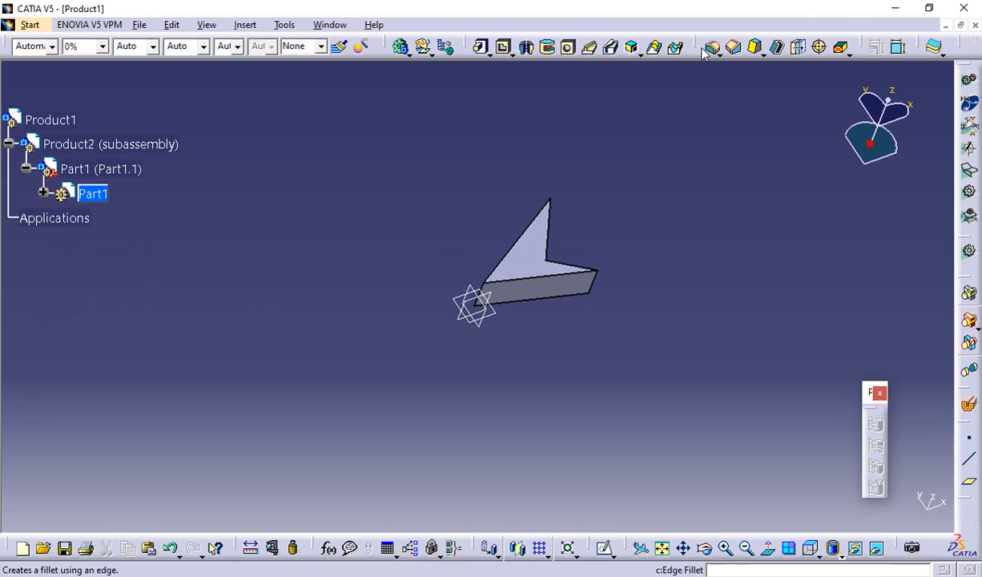
{"action": "double_click", "coordinate": [96, 144]}
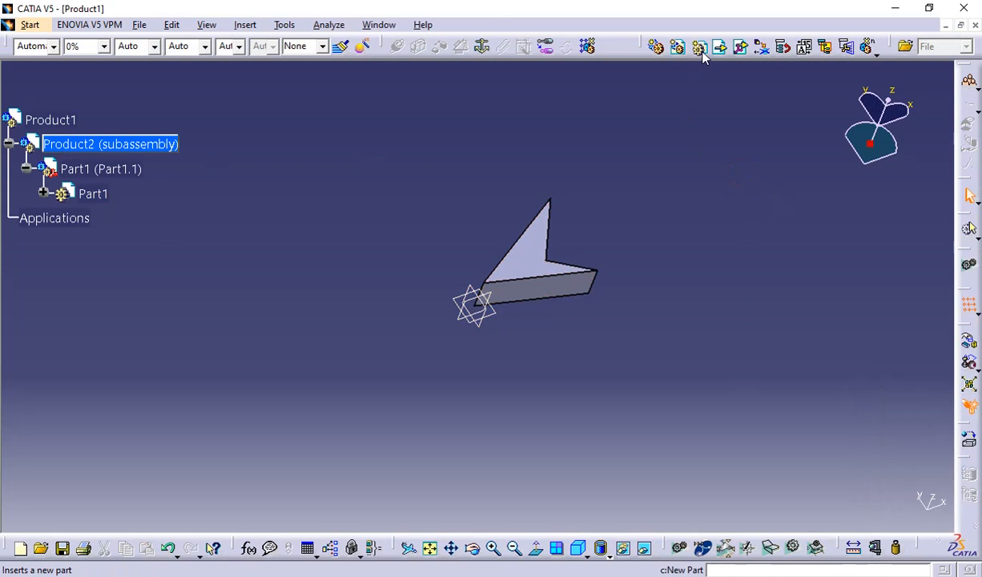
{"action": "left_click", "coordinate": [699, 48]}
{"action": "left_click", "coordinate": [73, 148]}
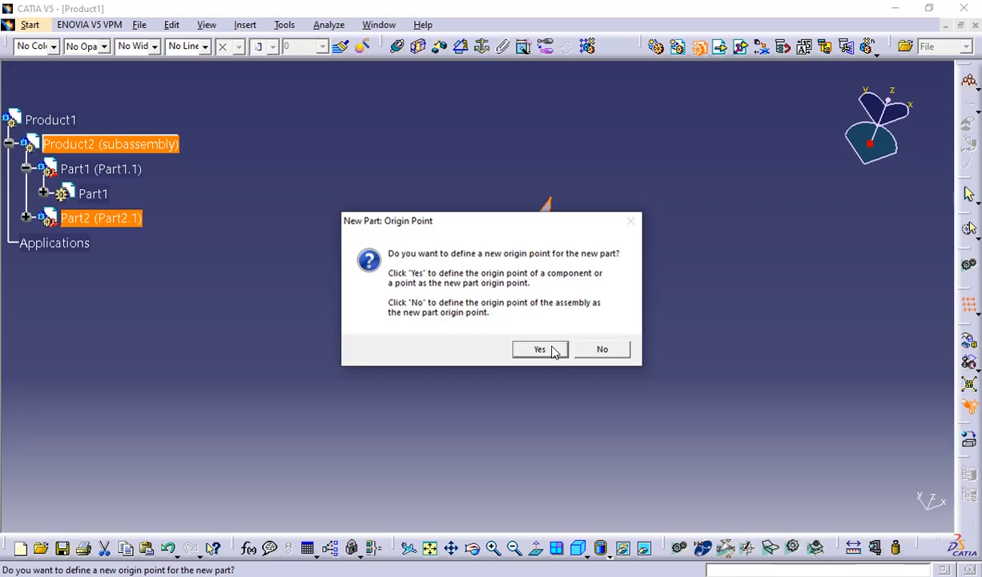
{"action": "left_click", "coordinate": [540, 349]}
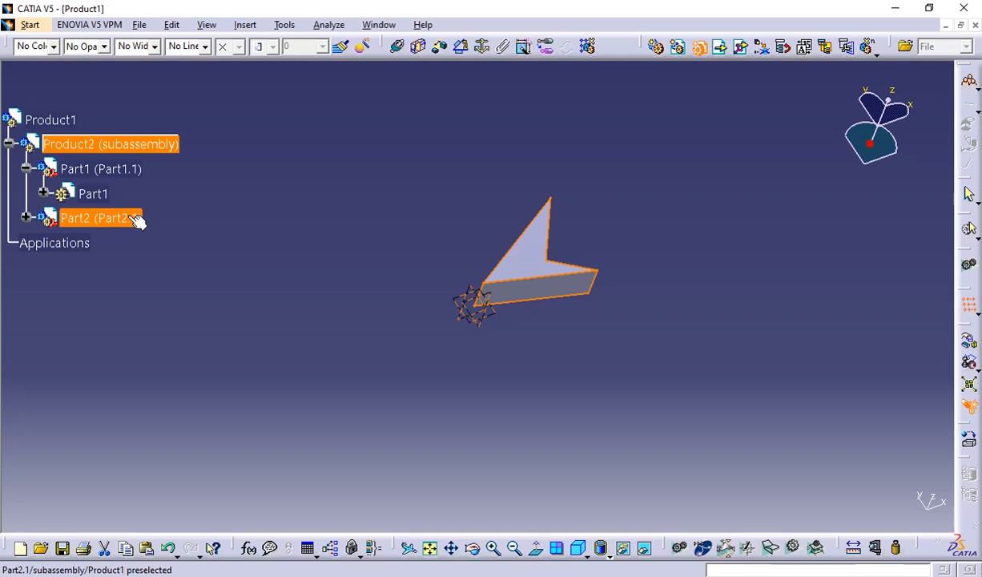
{"action": "left_click", "coordinate": [674, 149]}
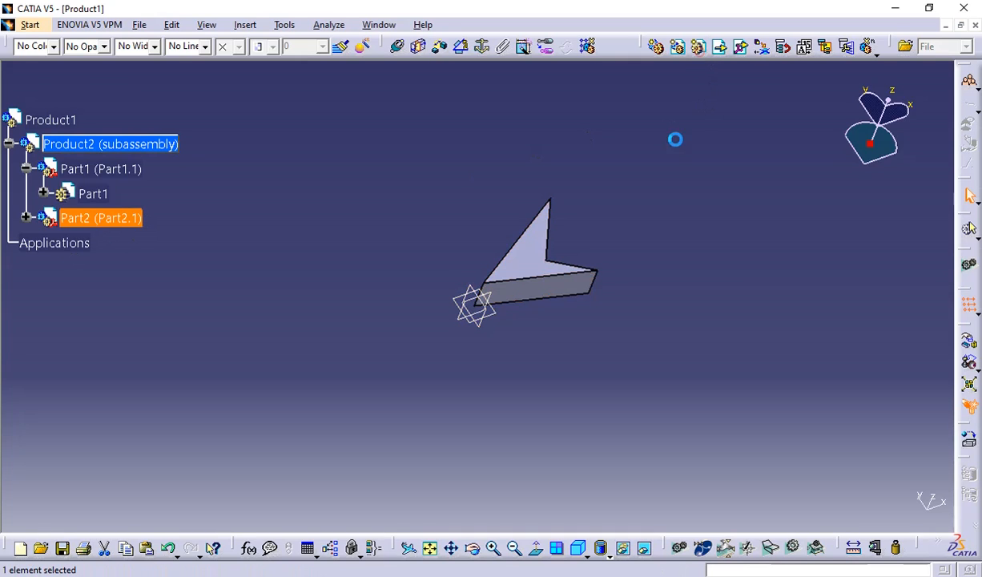
Expand the Part2 component in the subassembly and activate its Part2 for part editing.
{"action": "left_click", "coordinate": [26, 218]}
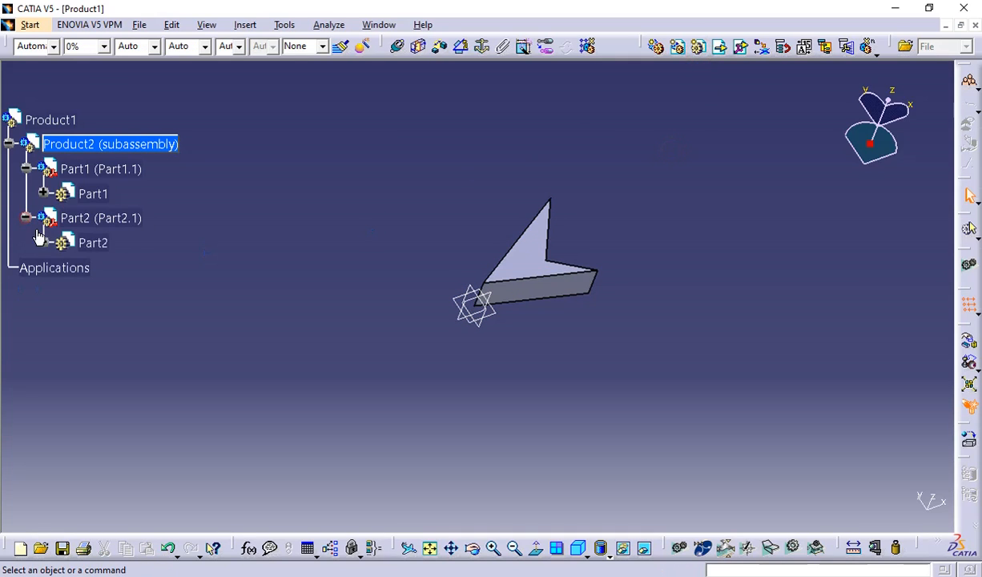
{"action": "left_click", "coordinate": [43, 242]}
{"action": "left_click", "coordinate": [92, 242]}
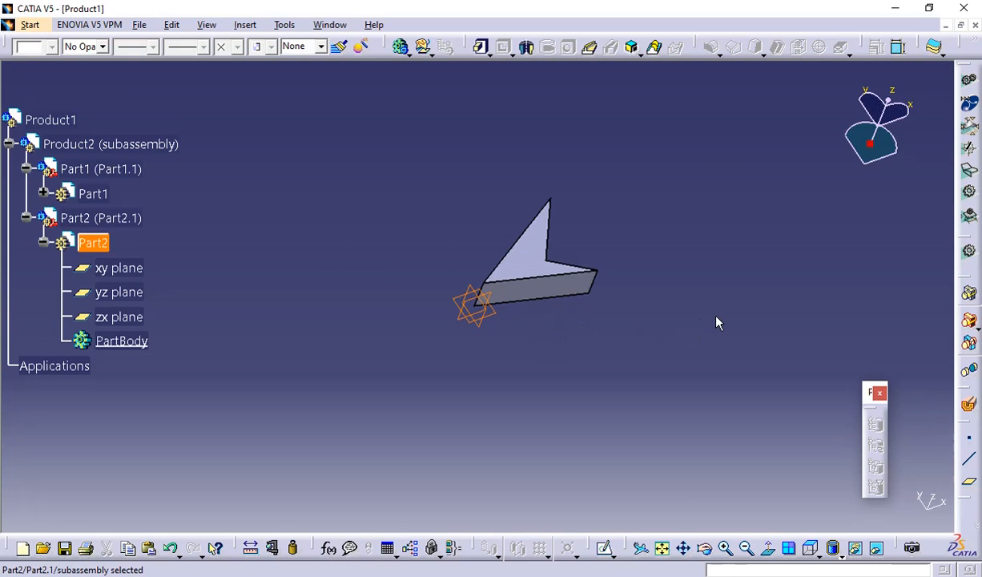
Start a Part2 sketch on Part1's arrowhead front face and project the two edges that meet at the origin.
{"action": "middle_click_drag", "start_coordinate": [685, 268], "coordinate": [521, 339]}
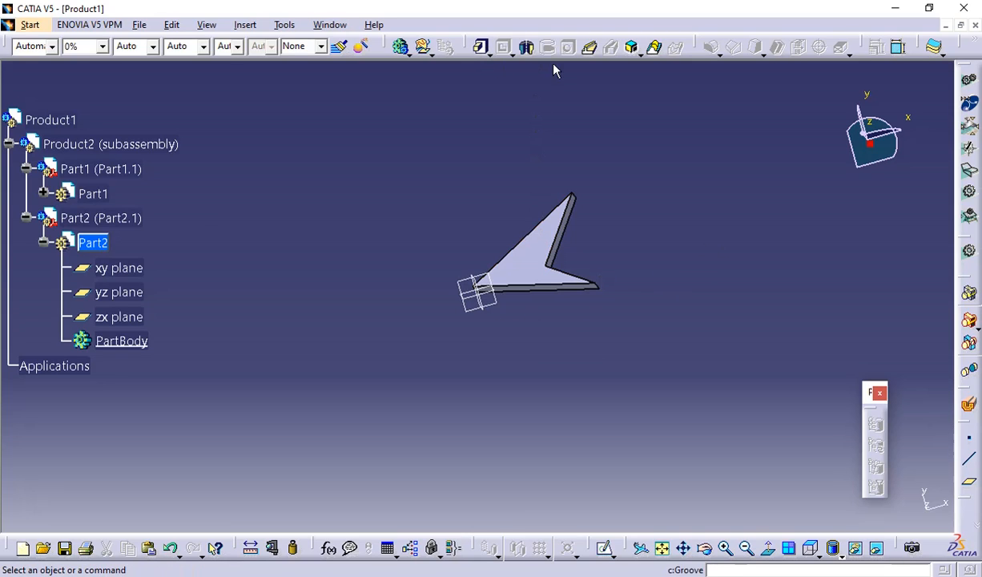
{"action": "left_click", "coordinate": [534, 252]}
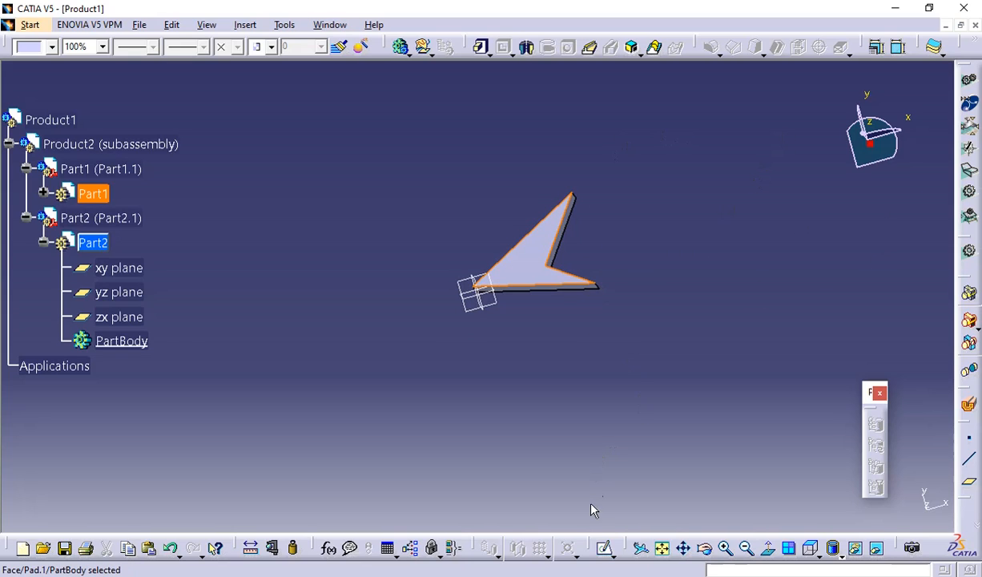
{"action": "left_click", "coordinate": [605, 552]}
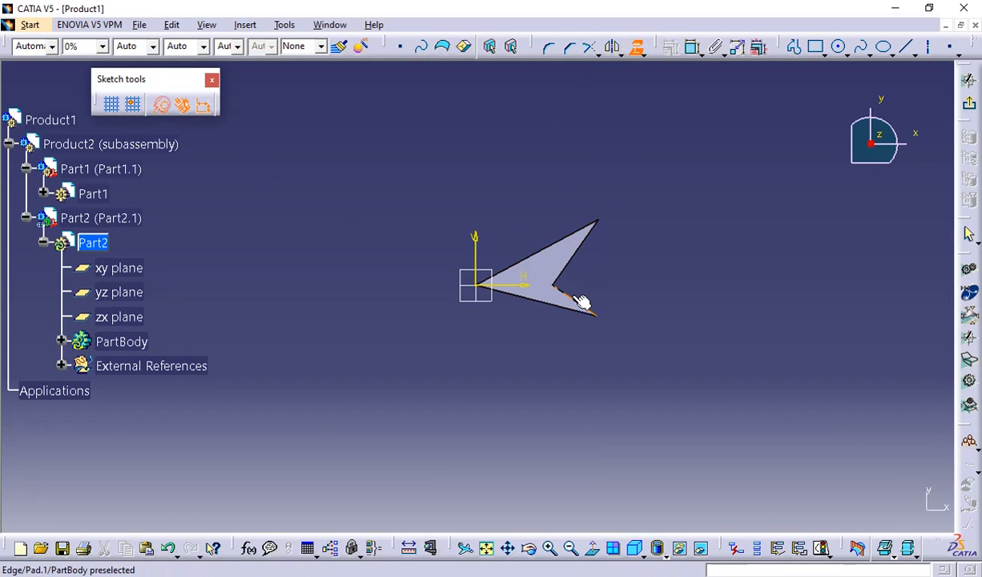
{"action": "left_click", "coordinate": [540, 253]}
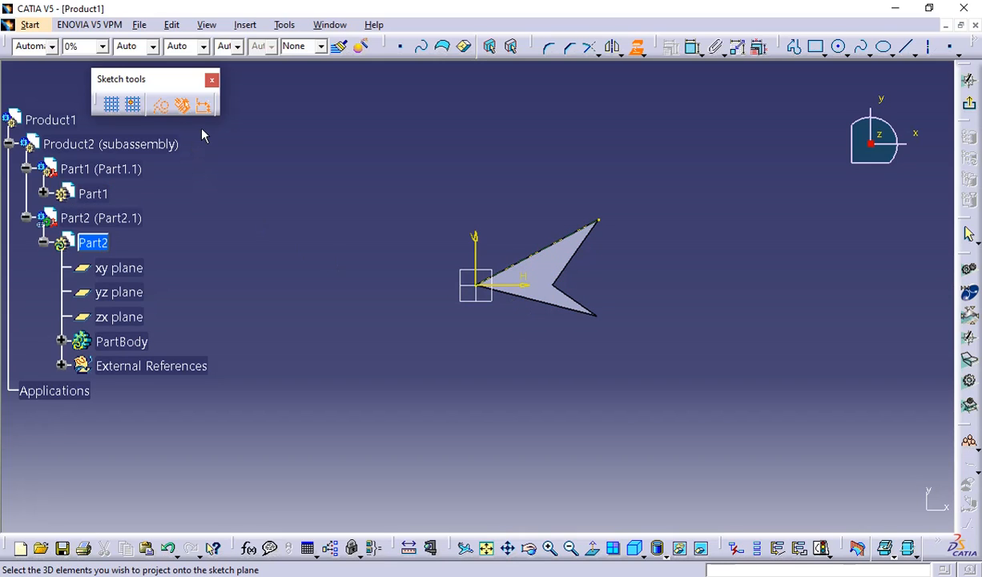
{"action": "left_click", "coordinate": [547, 309]}
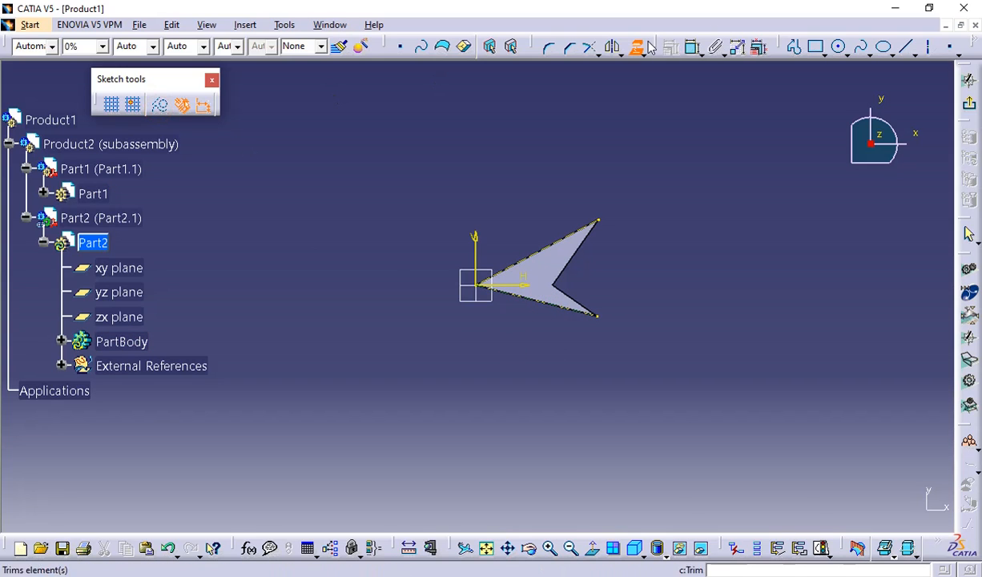
Draw a closed block outline about 84 mm wide and 107 mm high around the arrowhead, following its two projected edges as a notch.
{"action": "left_click", "coordinate": [794, 46]}
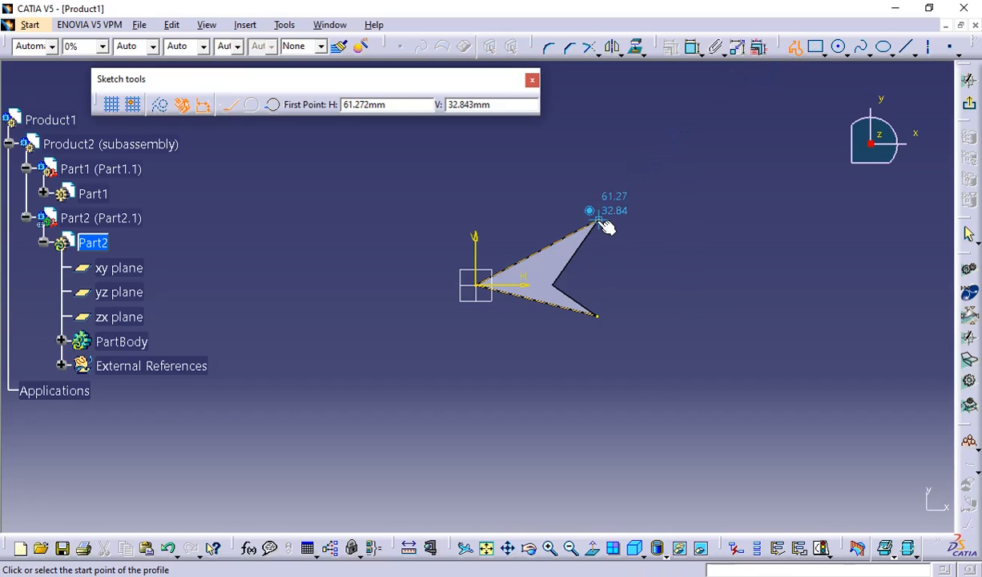
{"action": "left_click", "coordinate": [600, 222]}
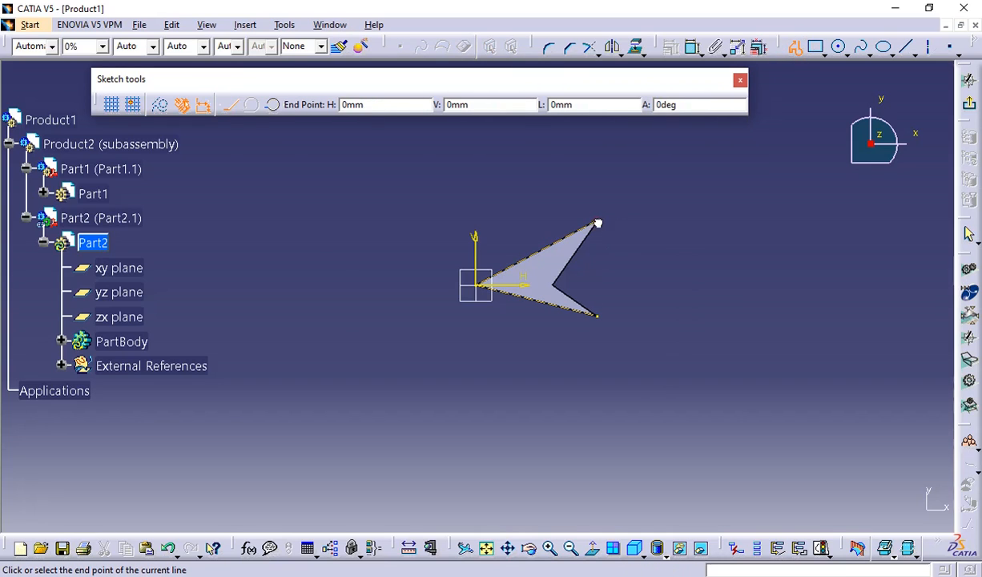
{"action": "left_click", "coordinate": [599, 173]}
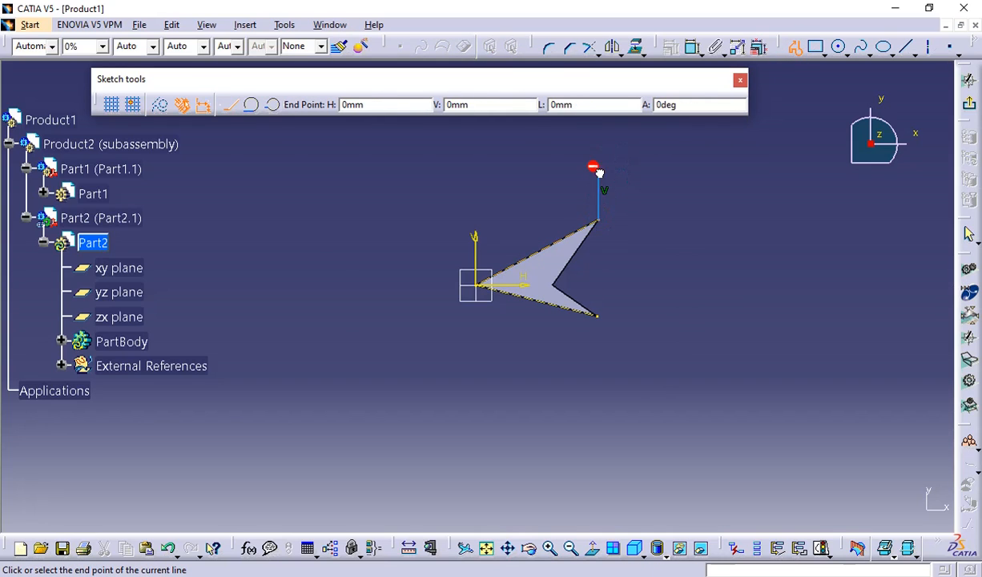
{"action": "left_click", "coordinate": [432, 169]}
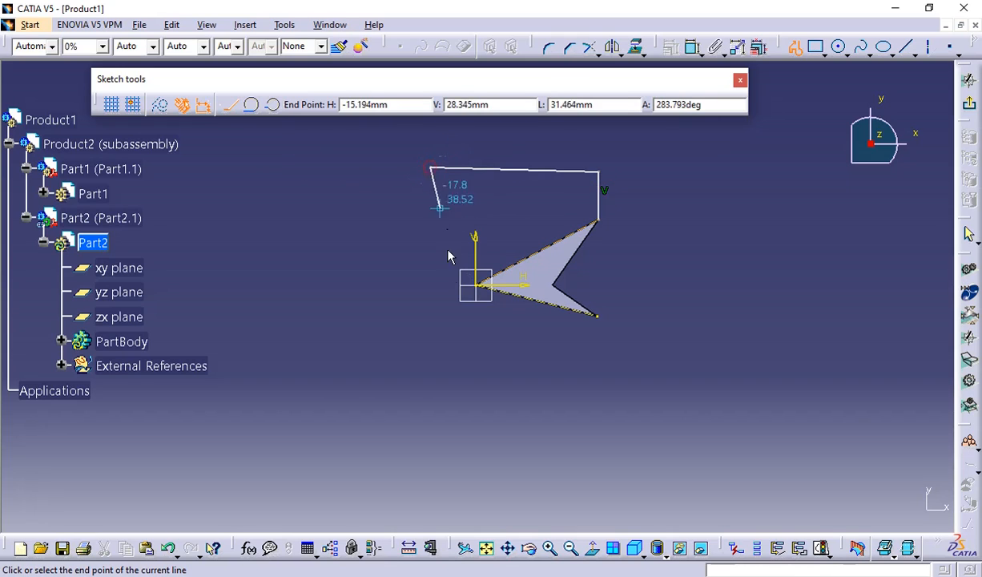
{"action": "left_click", "coordinate": [436, 383]}
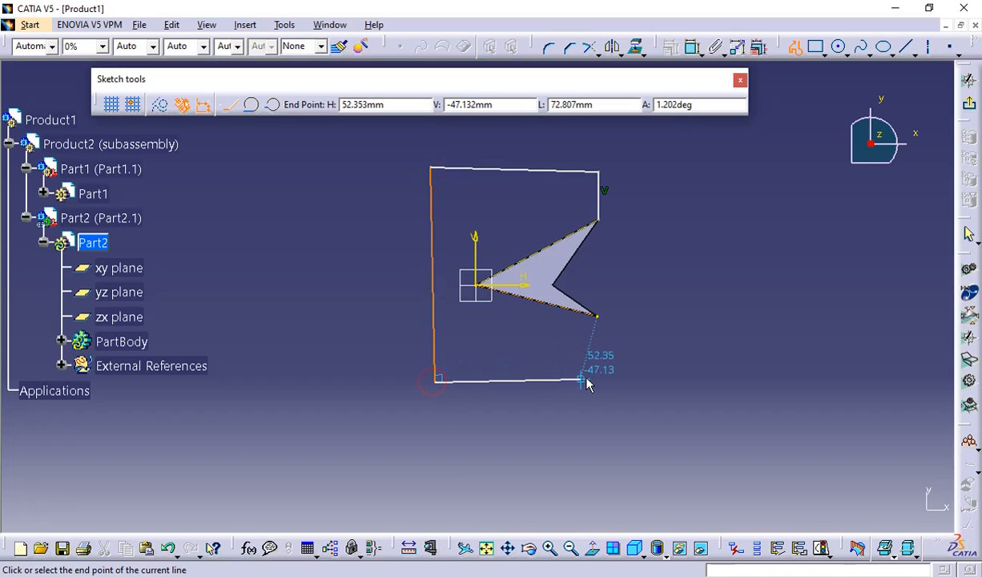
{"action": "left_click", "coordinate": [588, 381]}
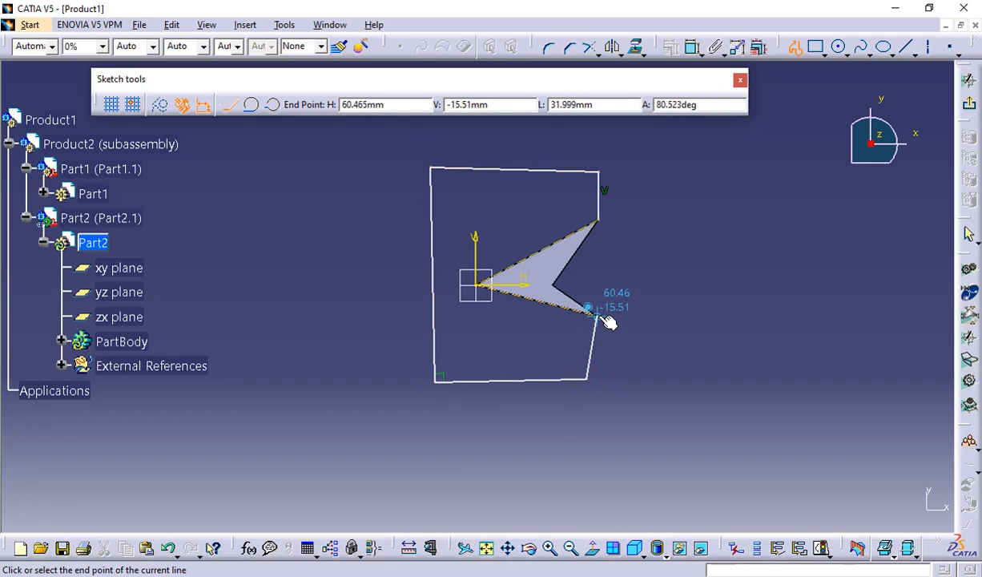
{"action": "left_click", "coordinate": [597, 315]}
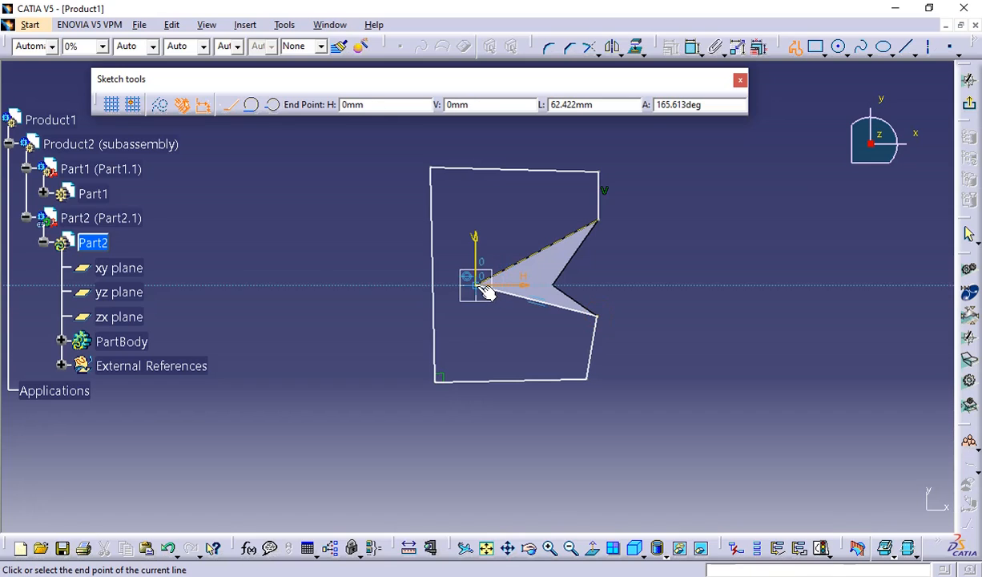
{"action": "left_click", "coordinate": [479, 285]}
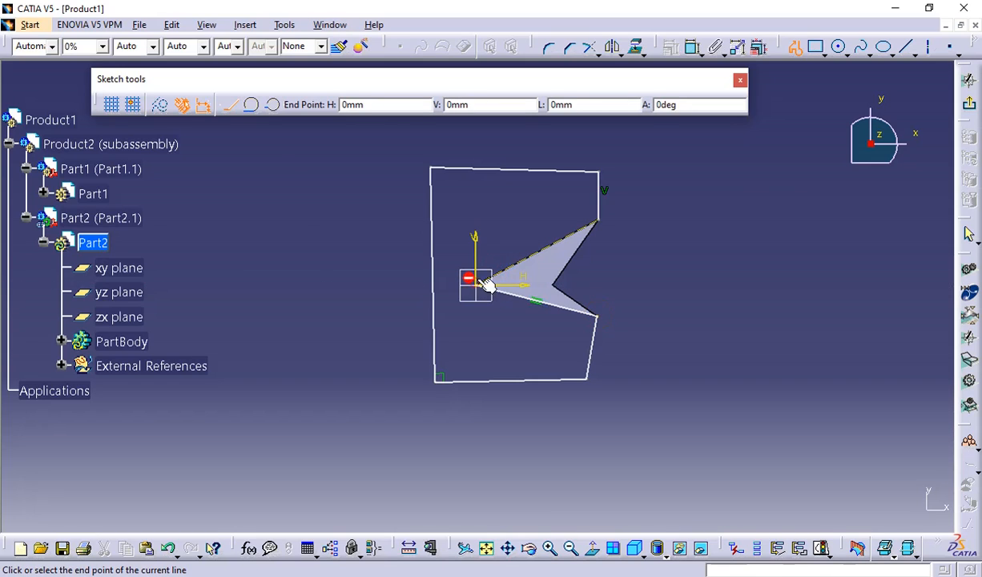
{"action": "left_click", "coordinate": [601, 222]}
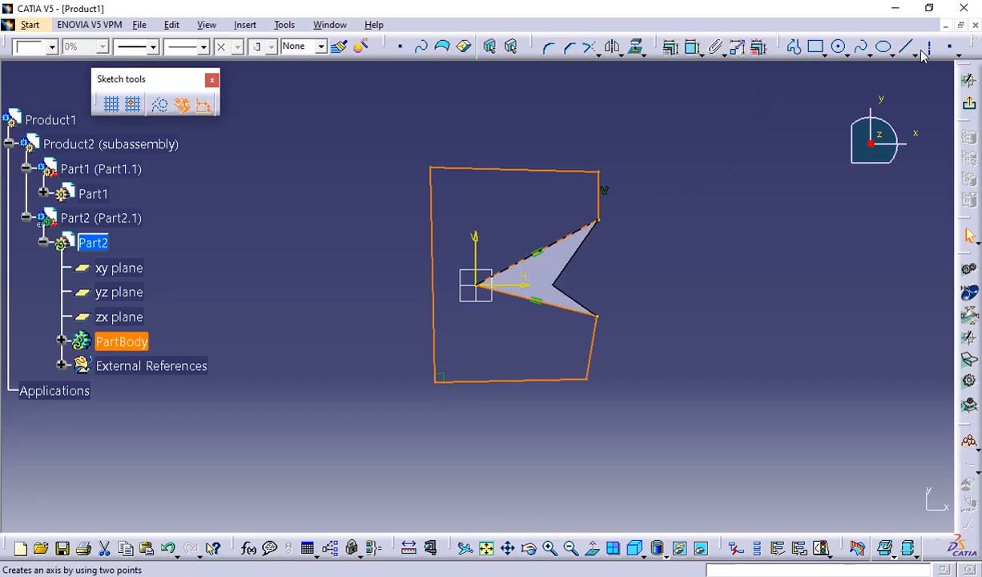
Exit the sketch, pad the notched outline 20 mm in the reversed direction, and collapse Part2's tree branch.
{"action": "left_click", "coordinate": [956, 104]}
{"action": "mouse_move", "coordinate": [685, 274]}
{"action": "middle_mouse_down"}
{"action": "mouse_move", "coordinate": [687, 325]}
{"action": "mouse_move", "coordinate": [619, 229]}
{"action": "mouse_move", "coordinate": [627, 219]}
{"action": "middle_mouse_up"}
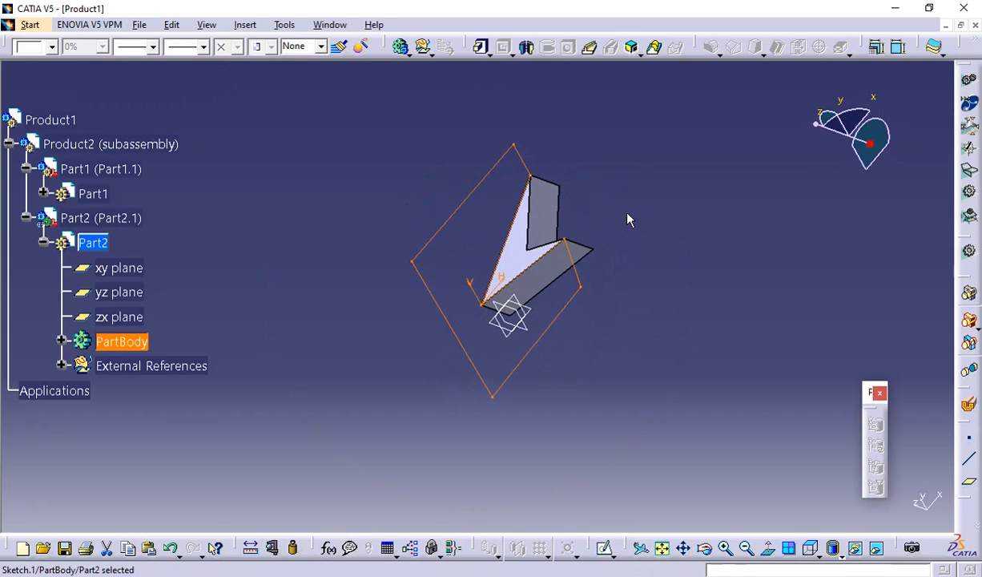
{"action": "left_click", "coordinate": [483, 49]}
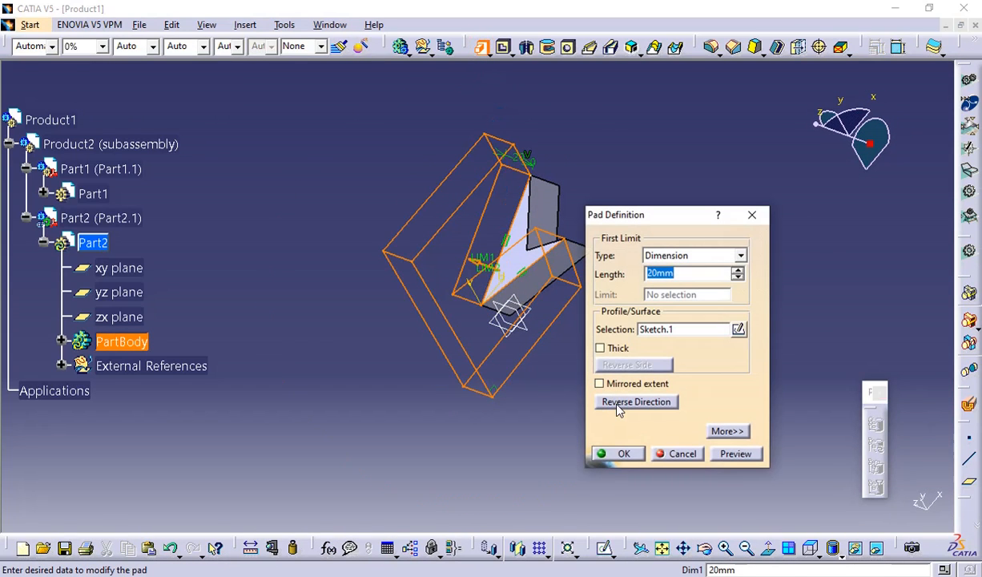
{"action": "left_click", "coordinate": [619, 407]}
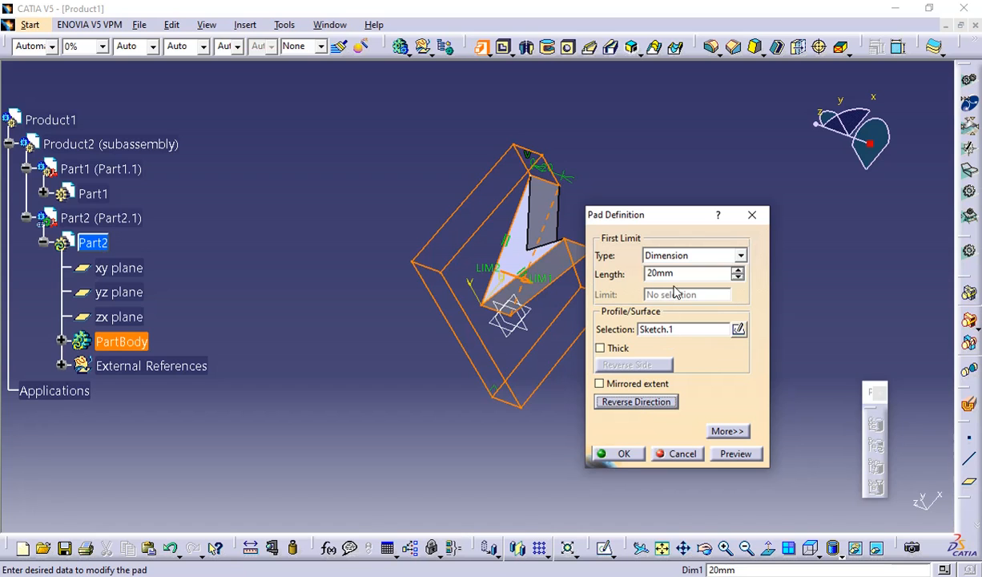
{"action": "left_click", "coordinate": [618, 454]}
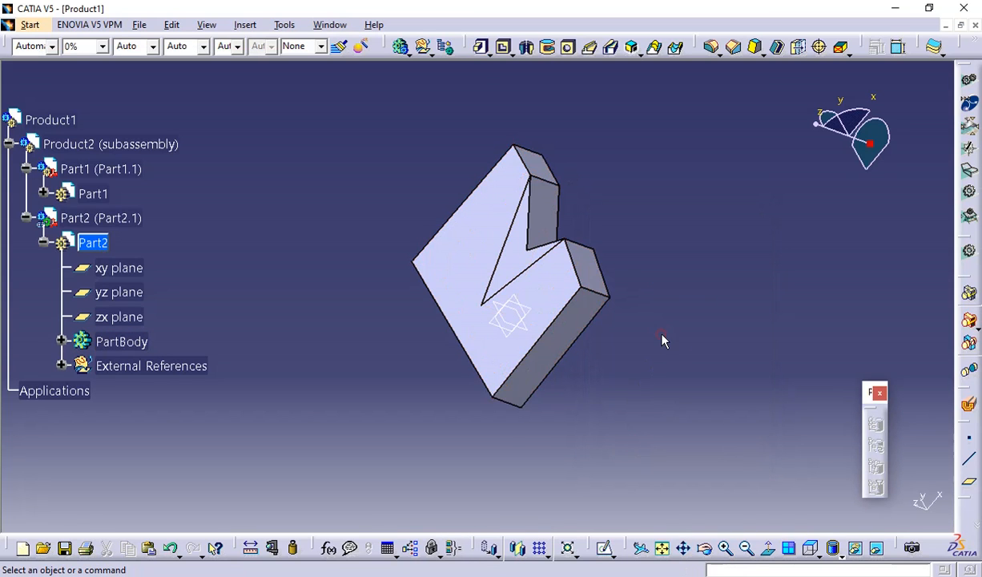
{"action": "middle_click_drag", "start_coordinate": [662, 335], "coordinate": [469, 348]}
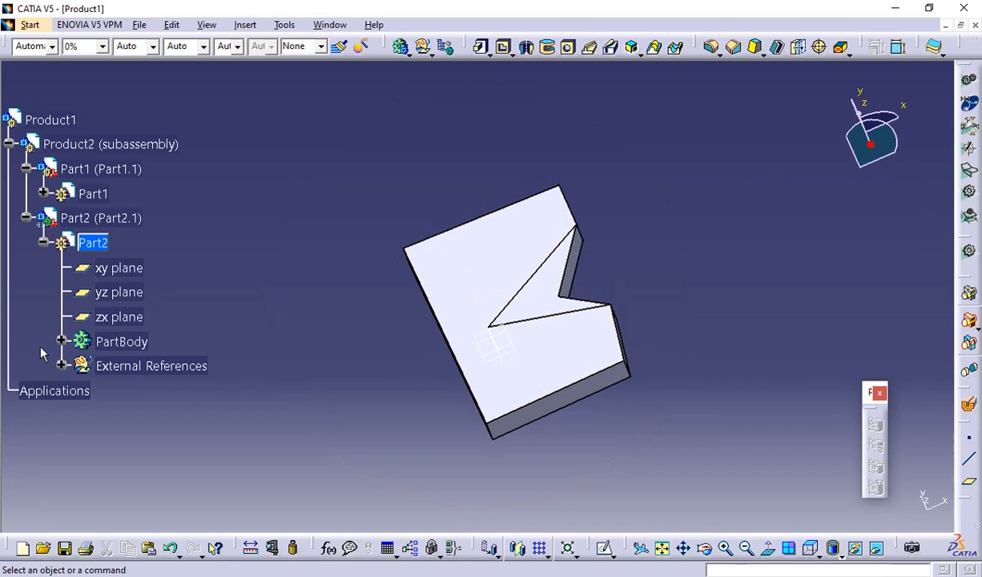
{"action": "left_click", "coordinate": [44, 242]}
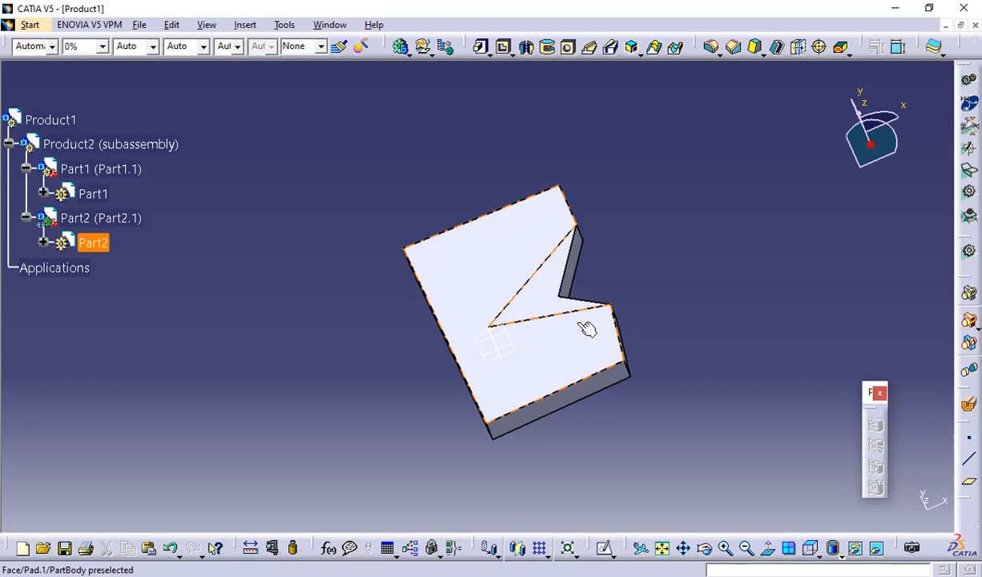
{"action": "left_click", "coordinate": [549, 315]}
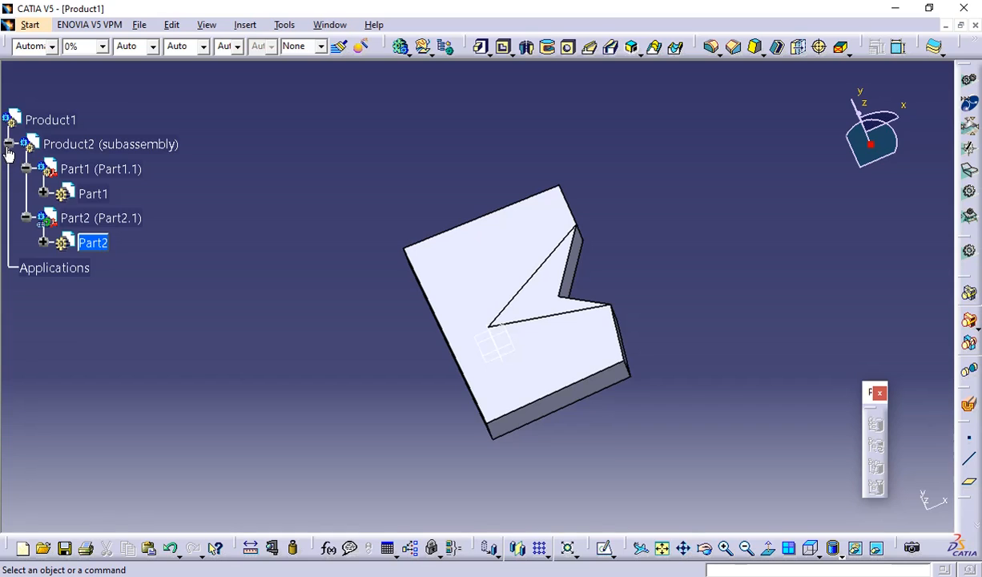
{"action": "double_click", "coordinate": [75, 150]}
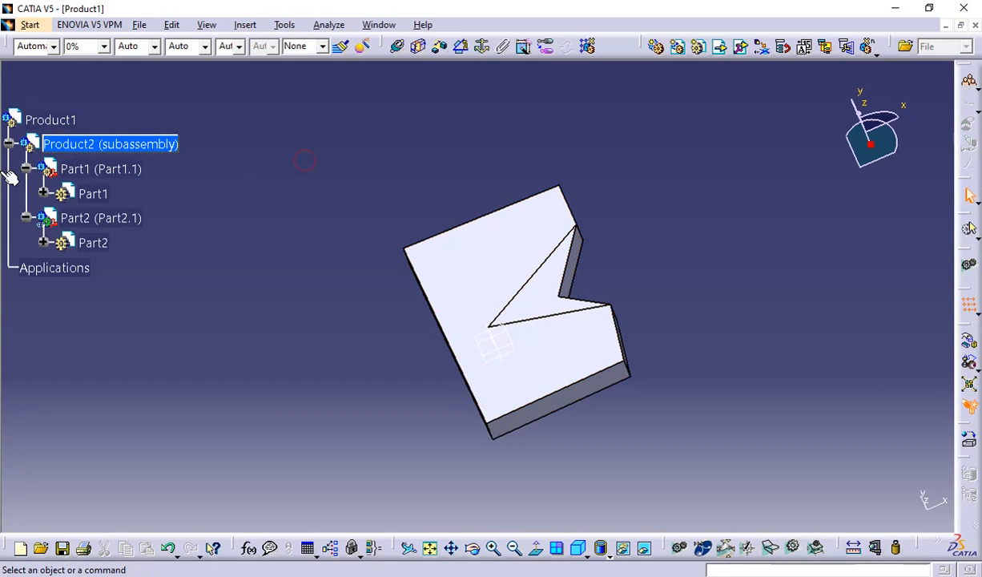
{"action": "left_click", "coordinate": [9, 145]}
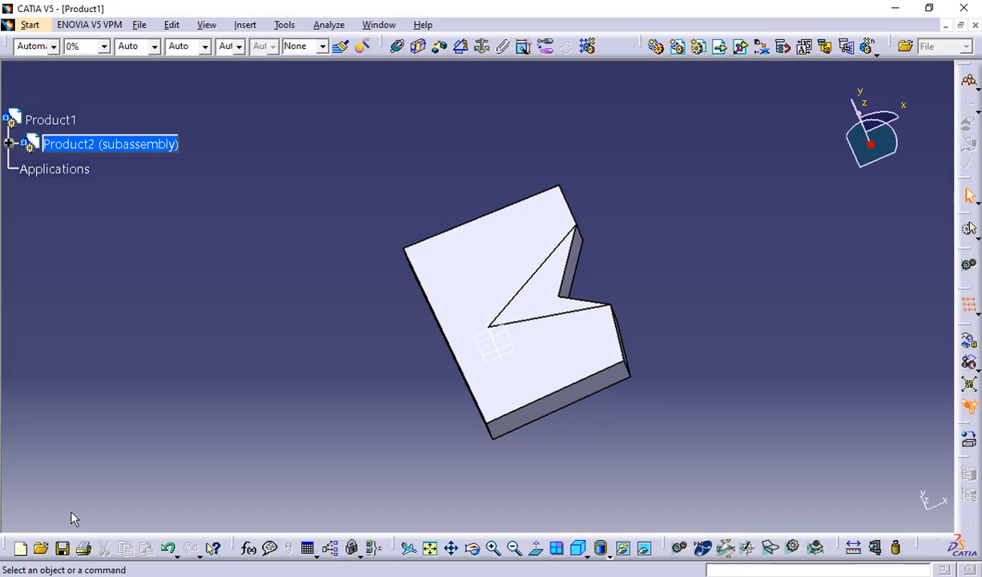
{"action": "left_click", "coordinate": [64, 549]}
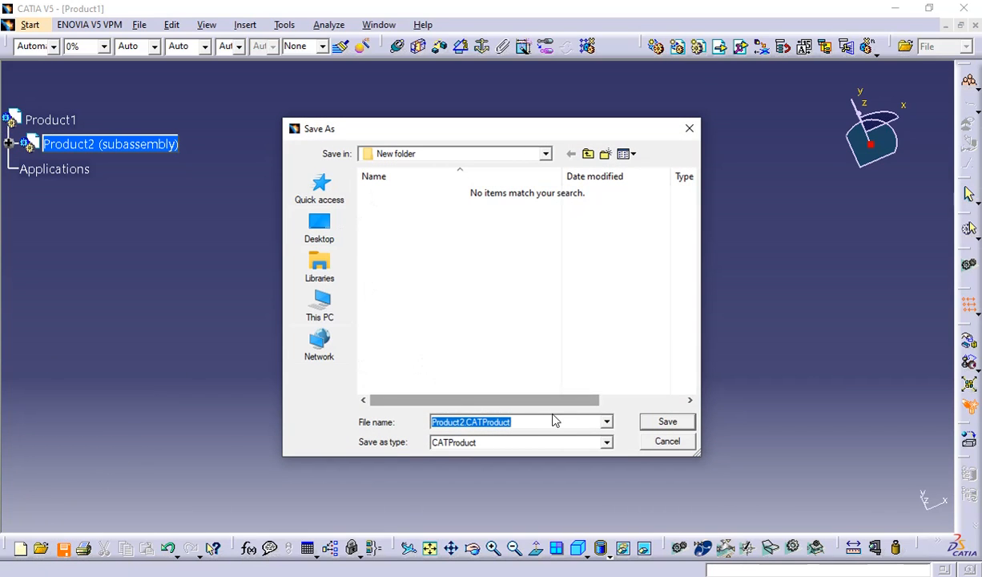
{"action": "left_click", "coordinate": [668, 441]}
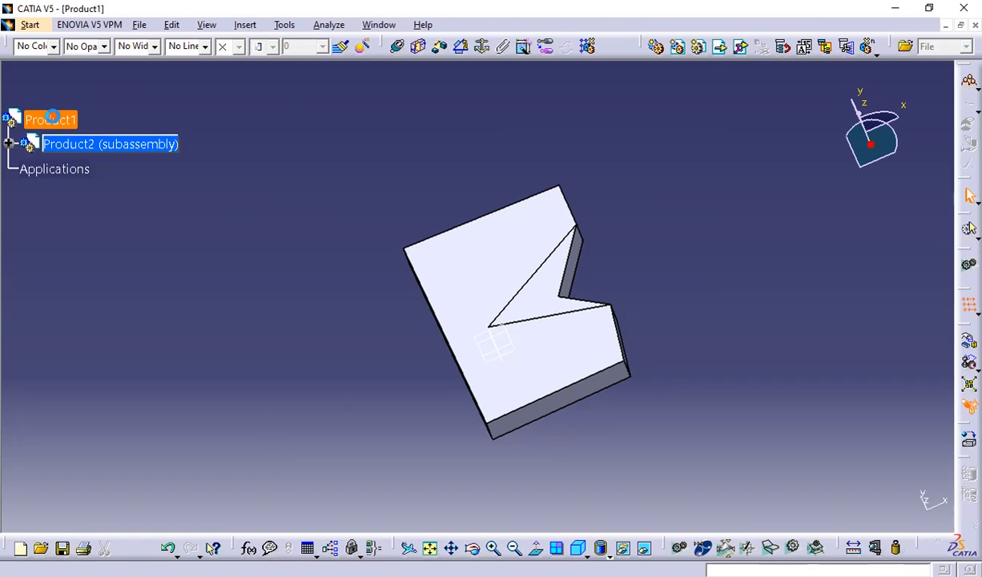
Activate the top-level Product1 and save it as Product1.CATProduct in New folder, agreeing to update the session links.
{"action": "left_click", "coordinate": [52, 118]}
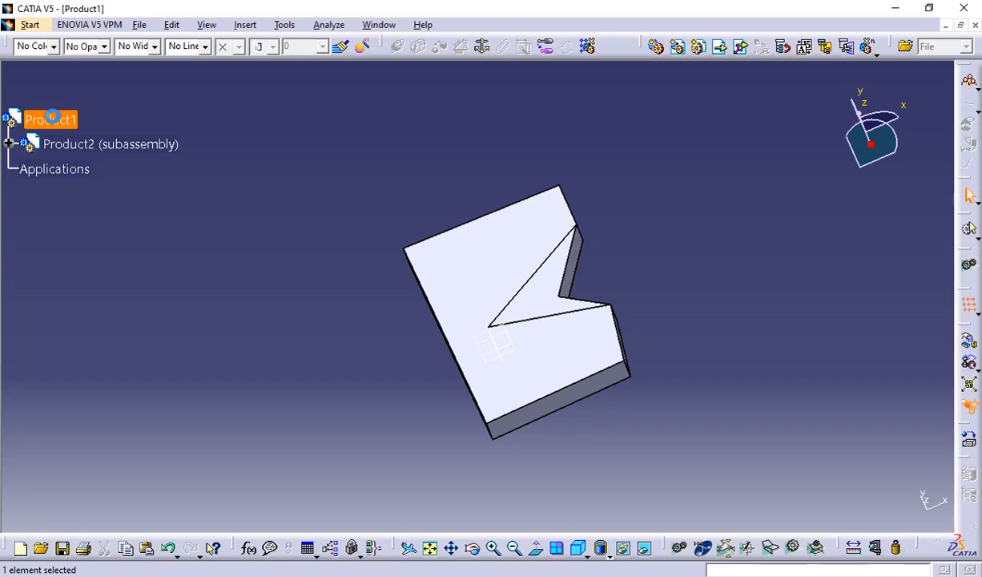
{"action": "left_click", "coordinate": [64, 550]}
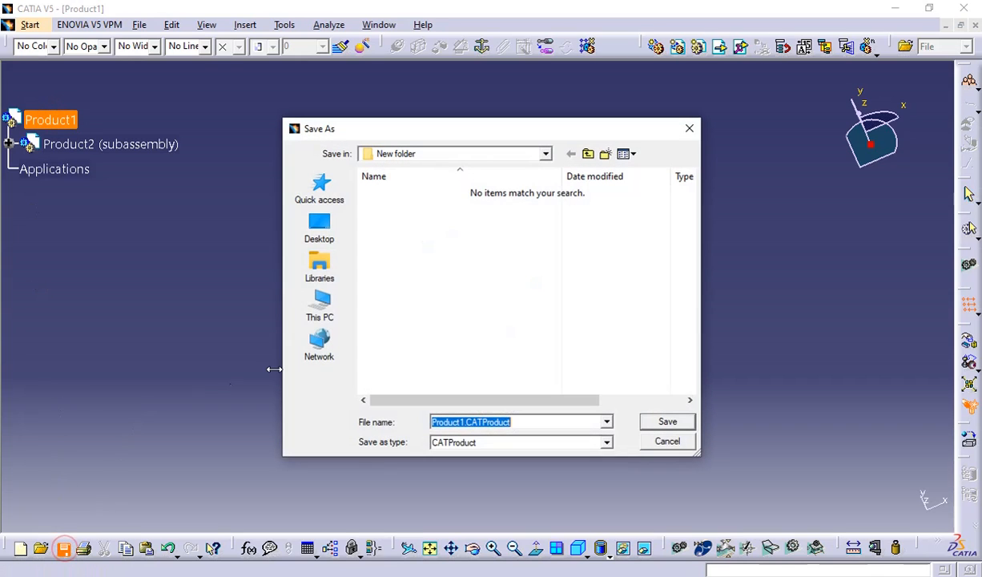
{"action": "left_click", "coordinate": [668, 422]}
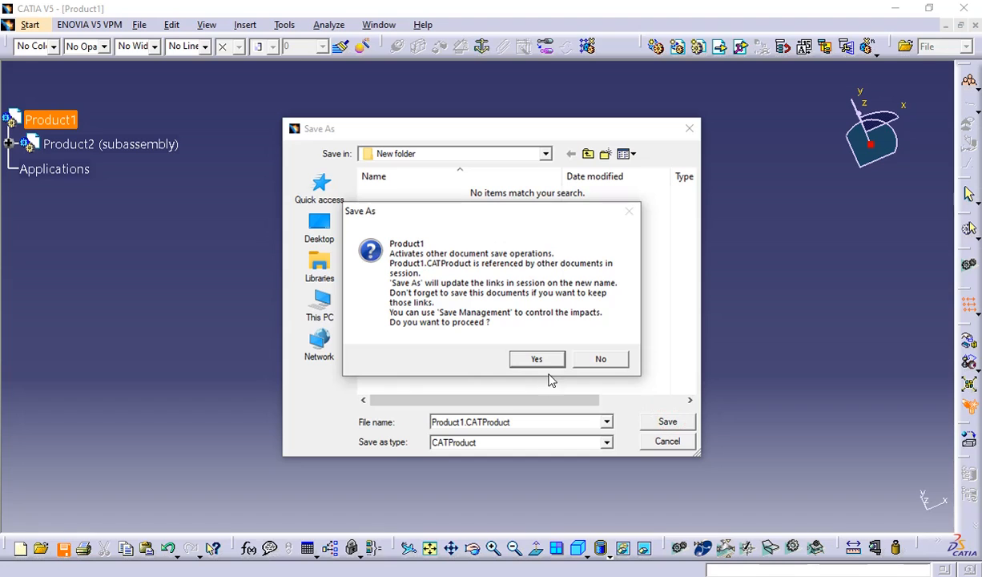
{"action": "left_click", "coordinate": [546, 362]}
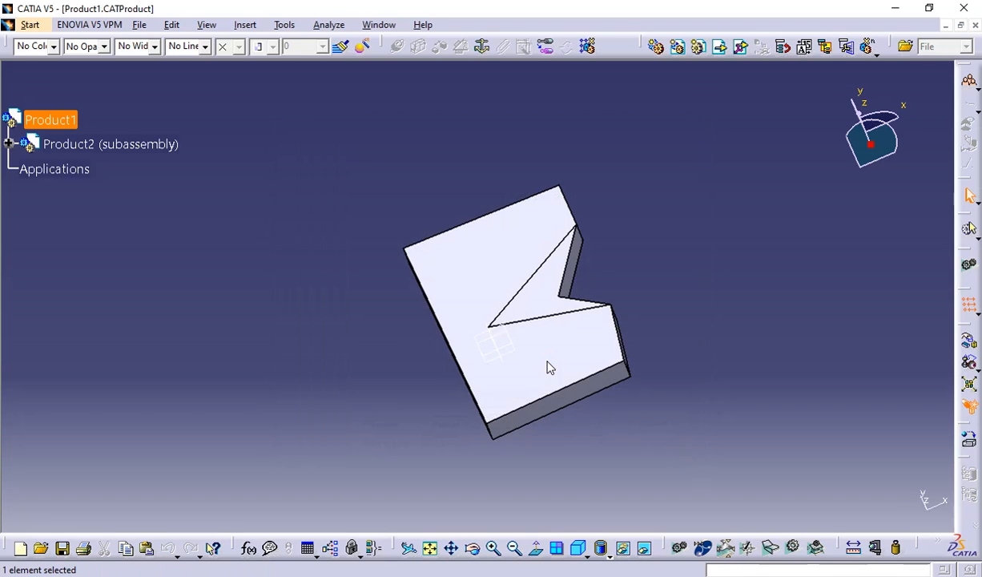
Minimize the modelling window briefly, return to the assembly, and close the Product1.CATProduct document.
{"action": "left_click", "coordinate": [896, 8]}
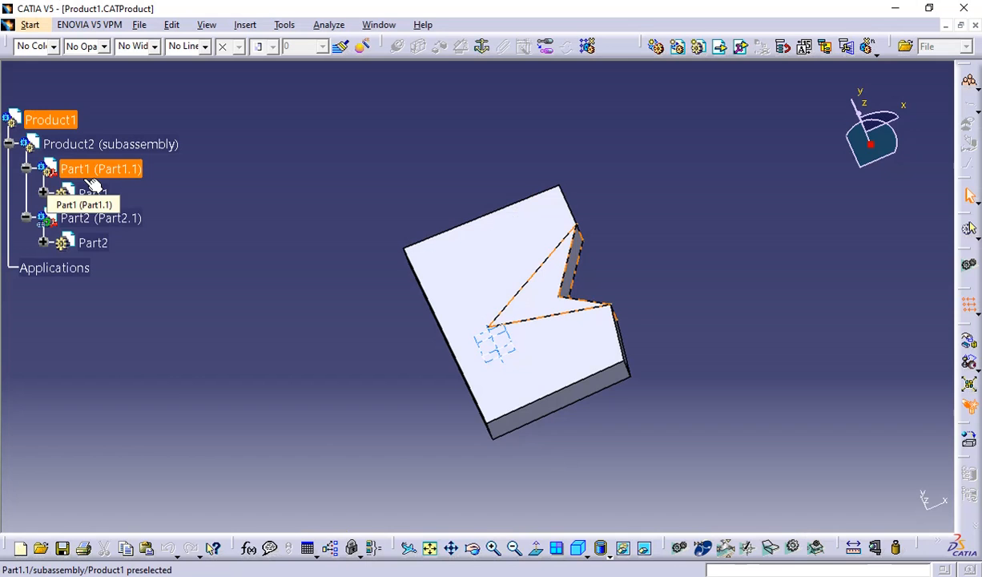
{"action": "left_click", "coordinate": [526, 121]}
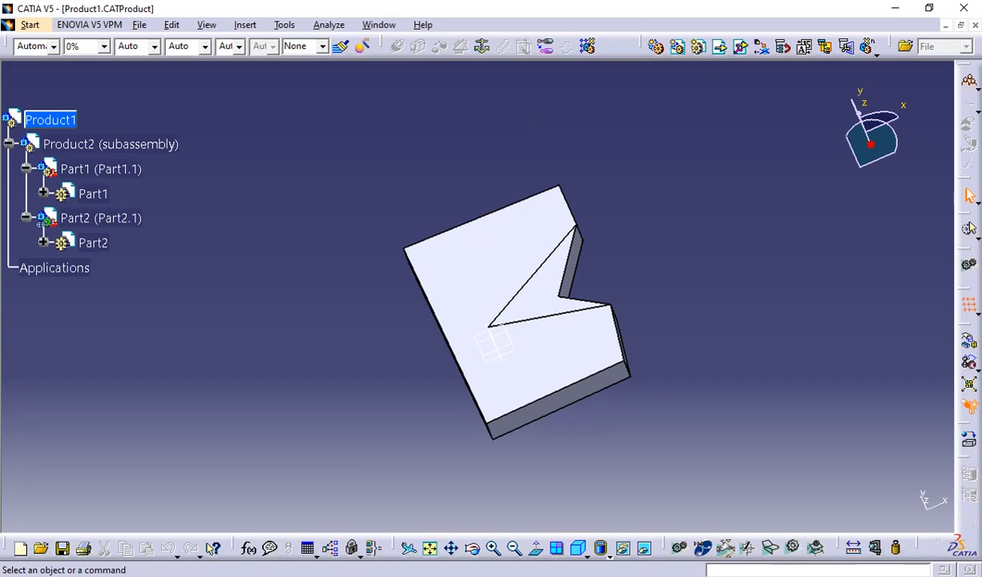
{"action": "left_click", "coordinate": [976, 26]}
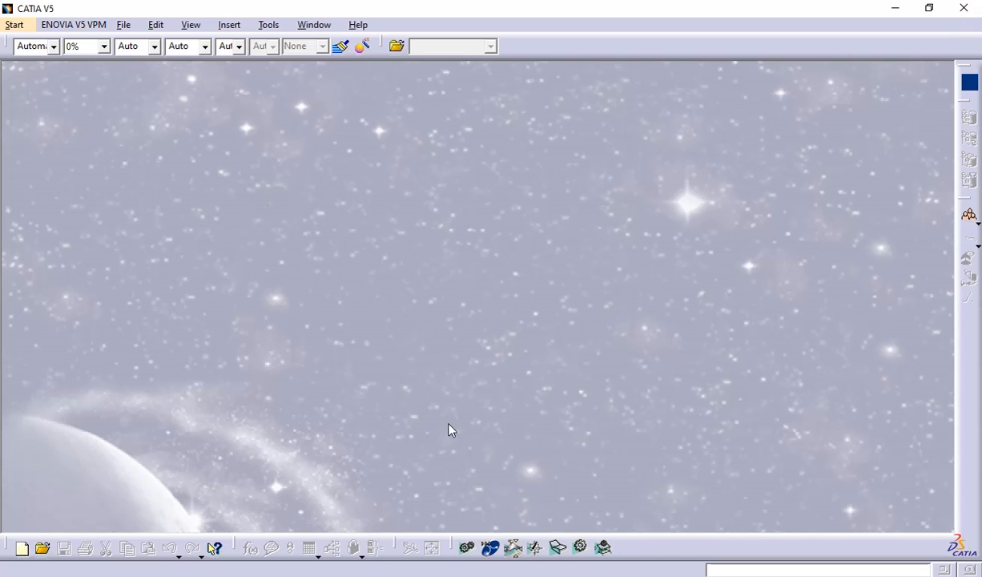
Create a new empty assembly and insert a new component under its root Product1.
{"action": "left_click", "coordinate": [467, 547]}
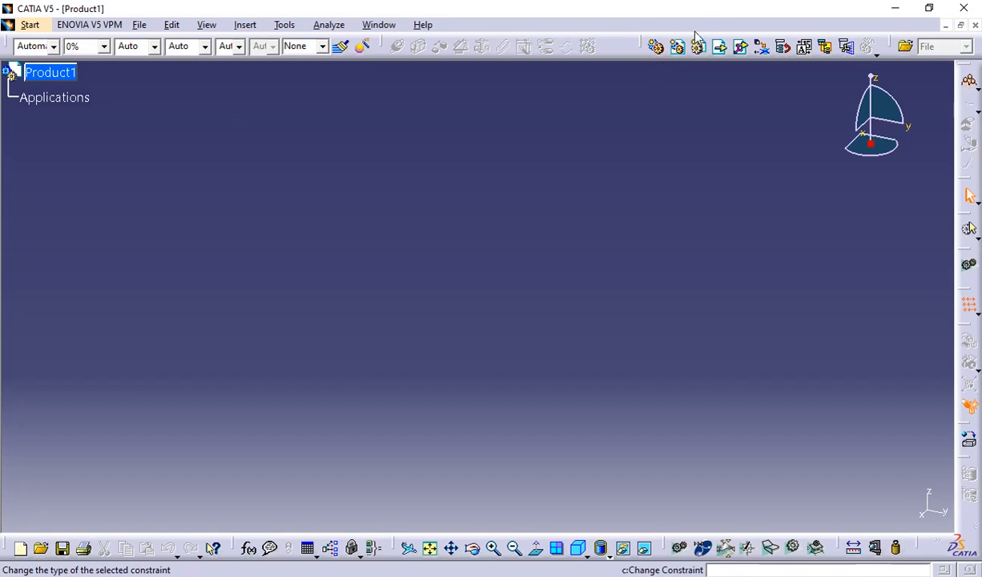
{"action": "left_click", "coordinate": [655, 49]}
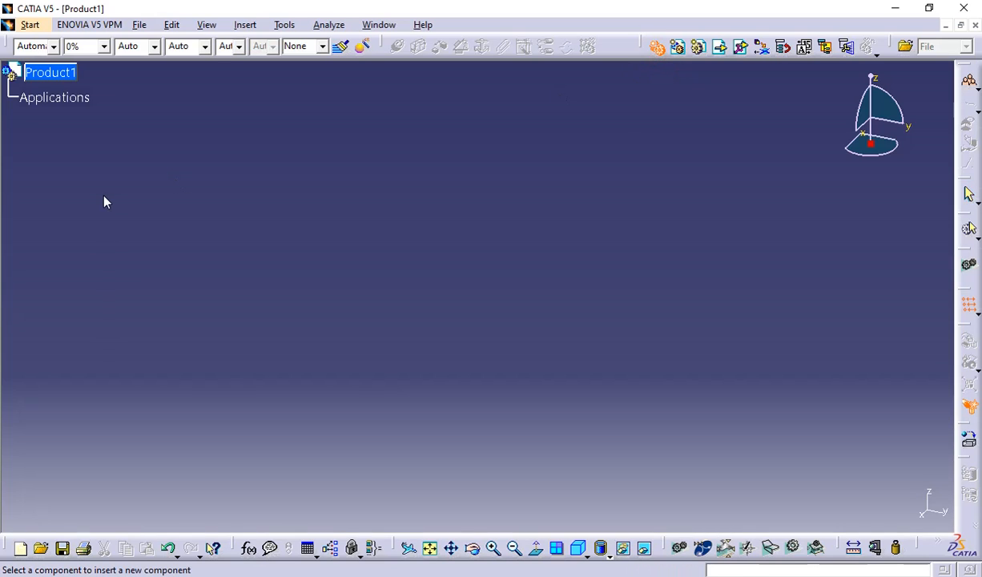
{"action": "left_click", "coordinate": [48, 74]}
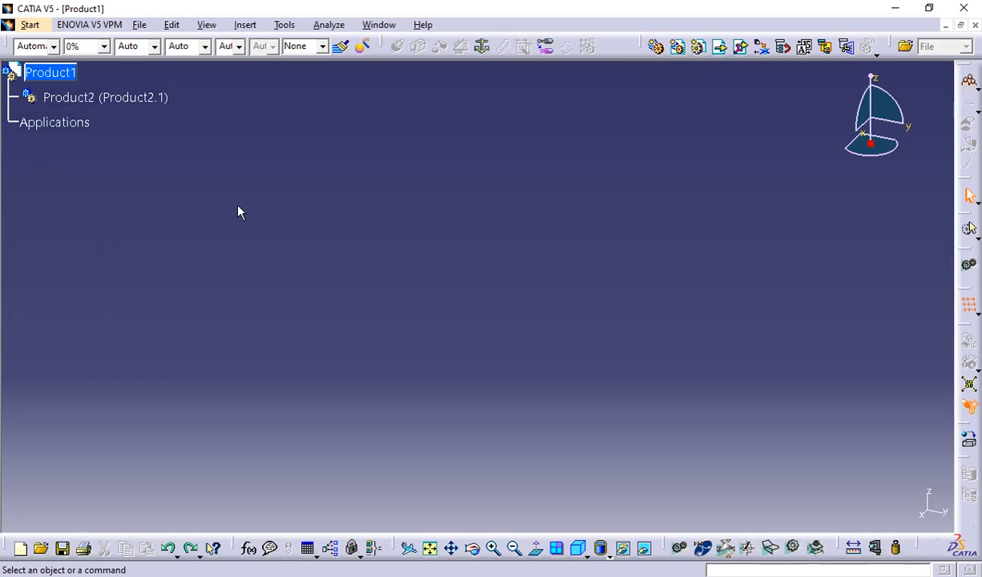
Rename the Product2 component, setting its instance name to subassembly and its part number to component.
{"action": "right_click", "coordinate": [78, 105]}
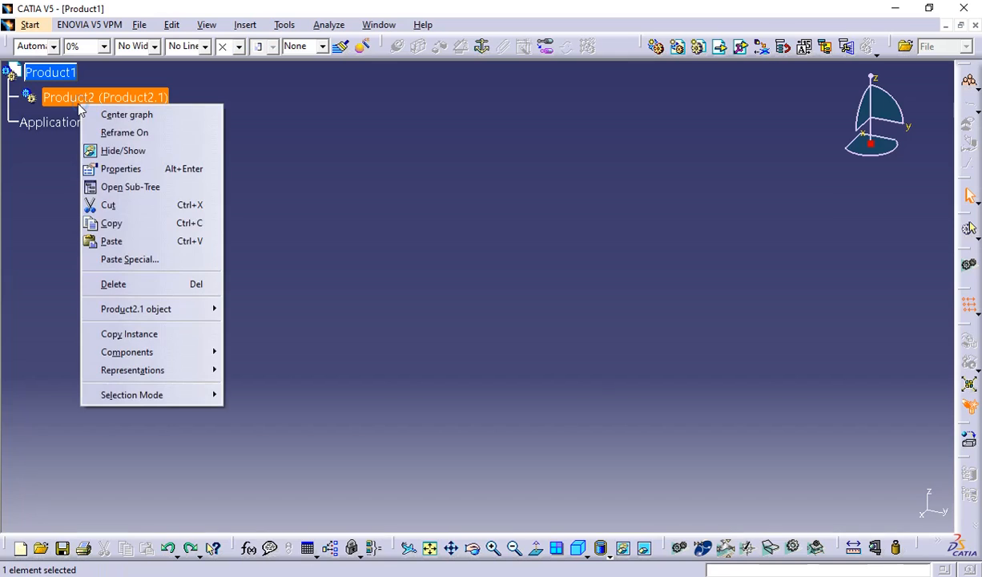
{"action": "left_click", "coordinate": [124, 168]}
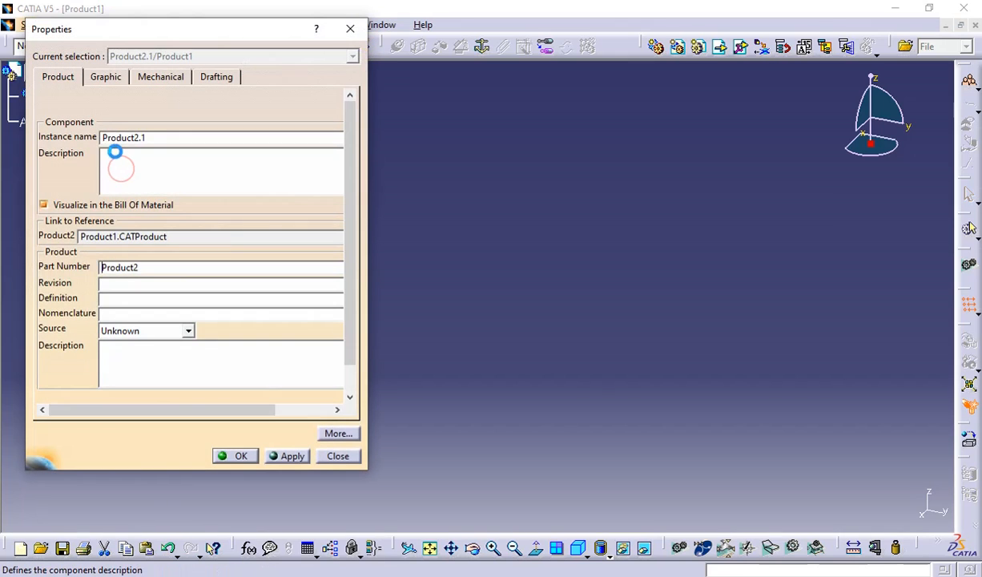
{"action": "left_click_drag", "start_coordinate": [145, 138], "coordinate": [90, 142]}
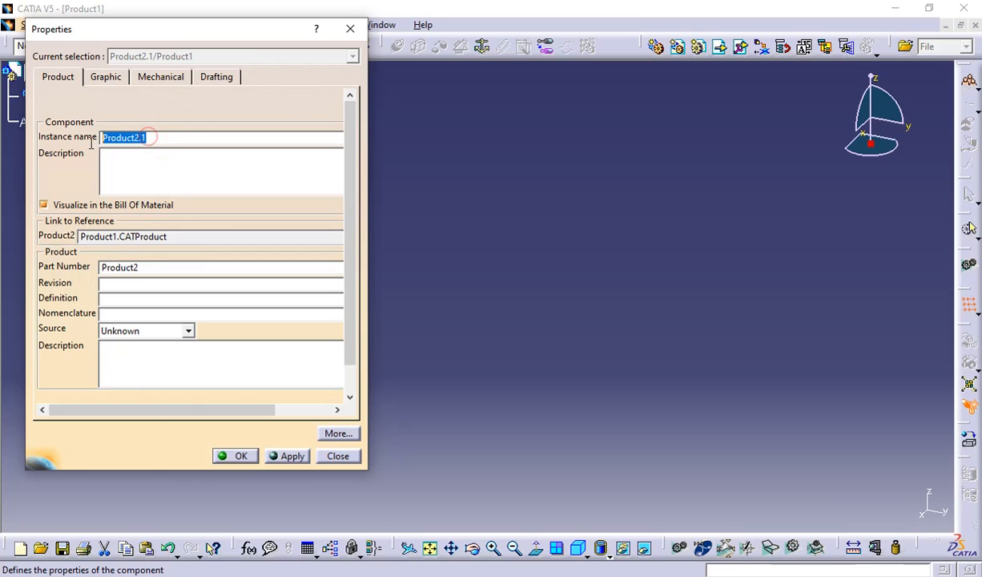
{"action": "type", "text": "suba"}
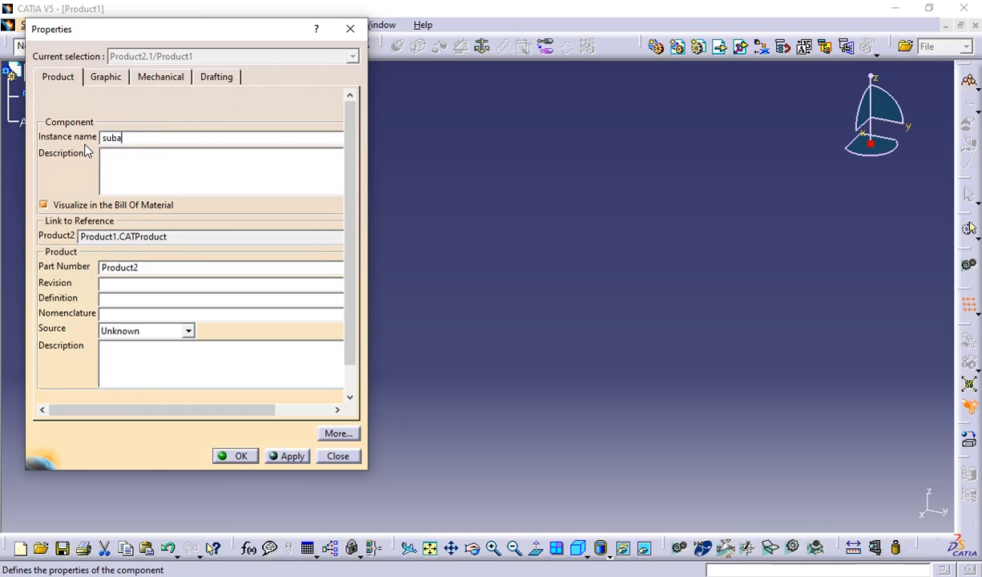
{"action": "type", "text": "ssembly"}
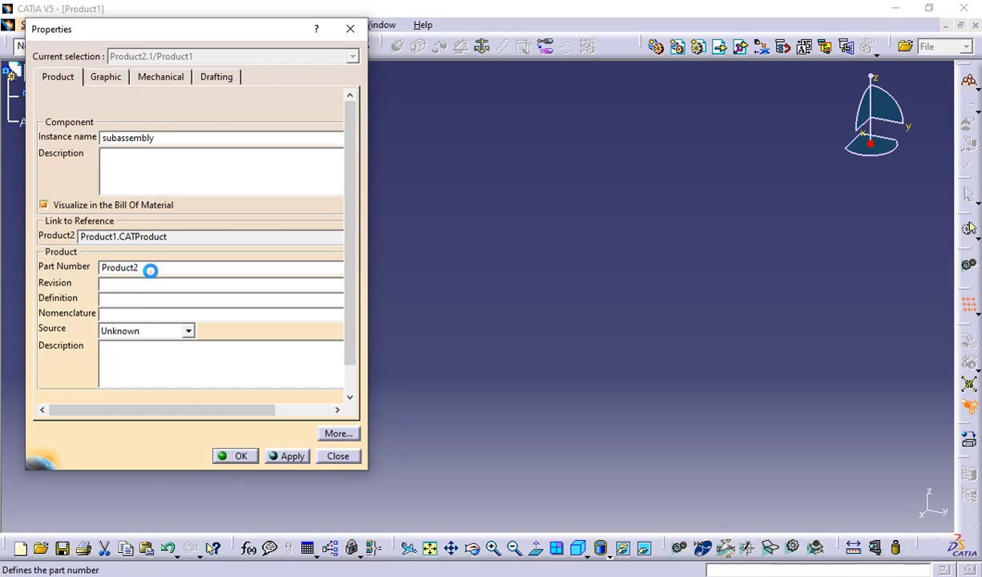
{"action": "double_click", "coordinate": [152, 268]}
{"action": "type", "text": "compo"}
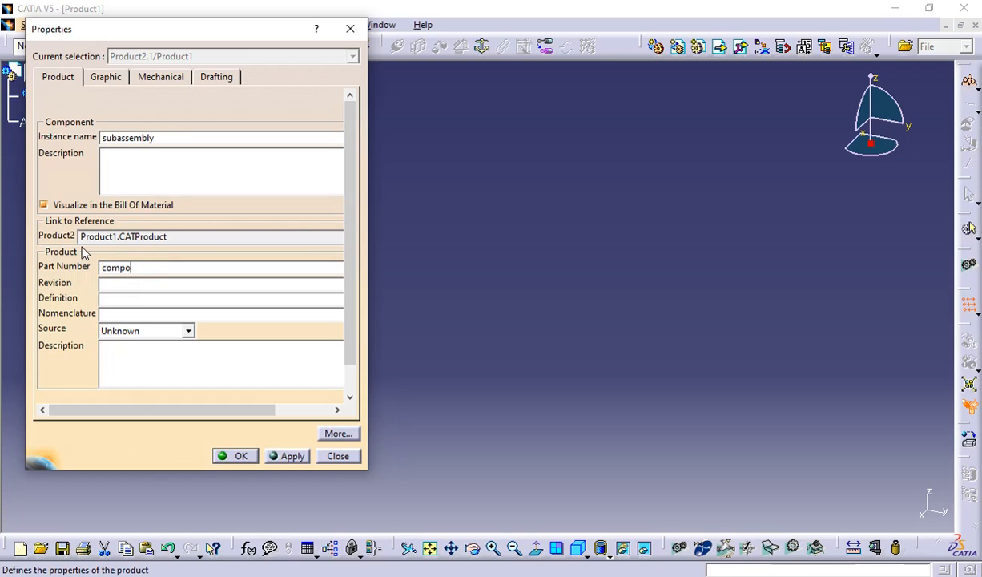
{"action": "type", "text": "nent"}
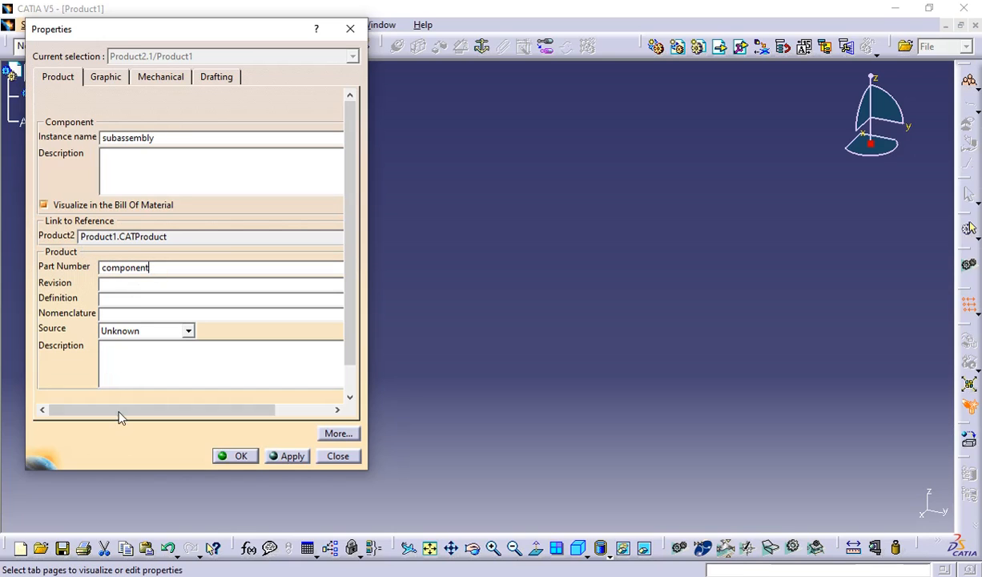
{"action": "left_click", "coordinate": [228, 456]}
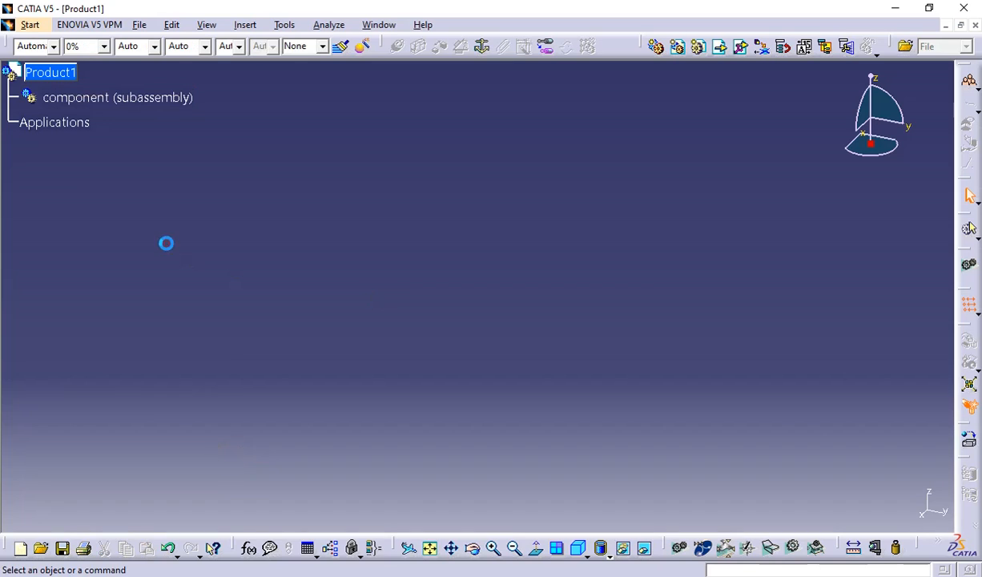
Insert a new part under the component (subassembly) node, expand its branch, and activate Part1 for editing.
{"action": "left_click", "coordinate": [698, 48]}
{"action": "left_click", "coordinate": [106, 98]}
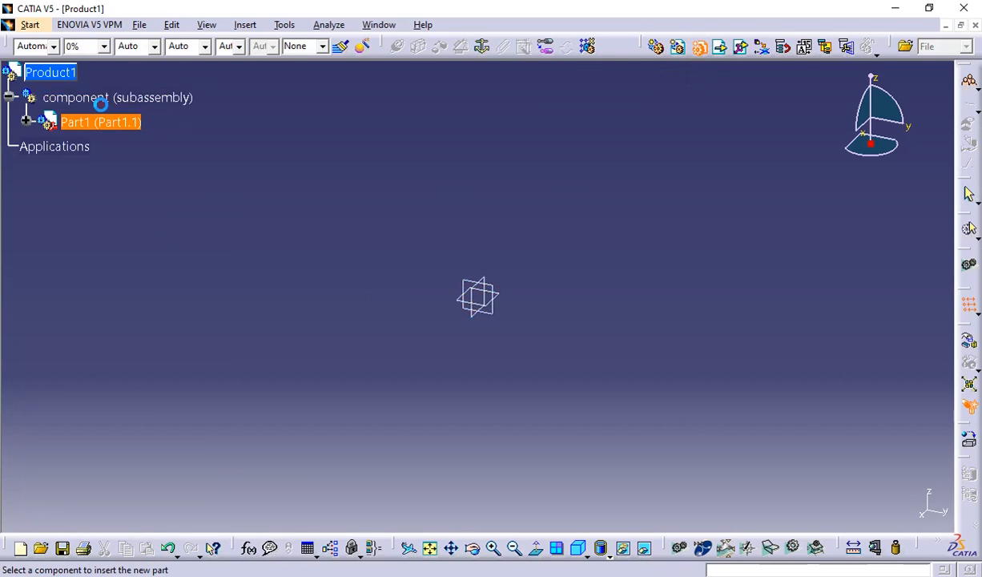
{"action": "left_click", "coordinate": [27, 120]}
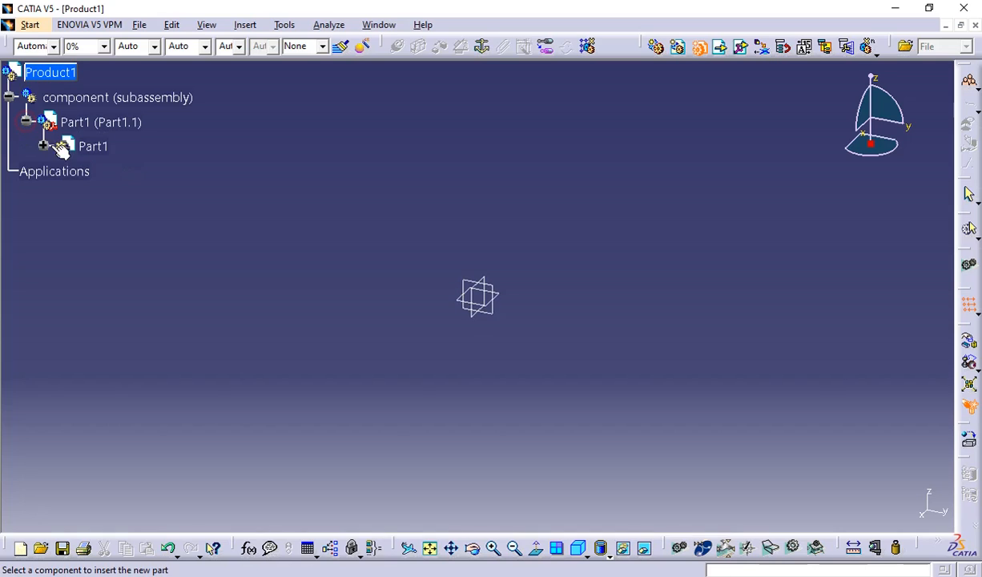
{"action": "left_click", "coordinate": [45, 146]}
{"action": "left_click", "coordinate": [92, 146]}
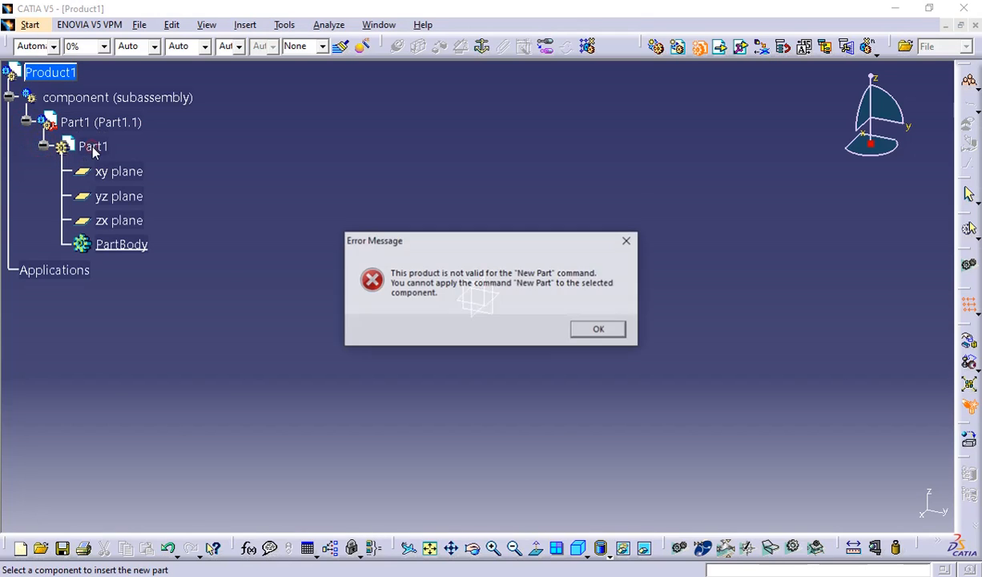
{"action": "left_click", "coordinate": [628, 240]}
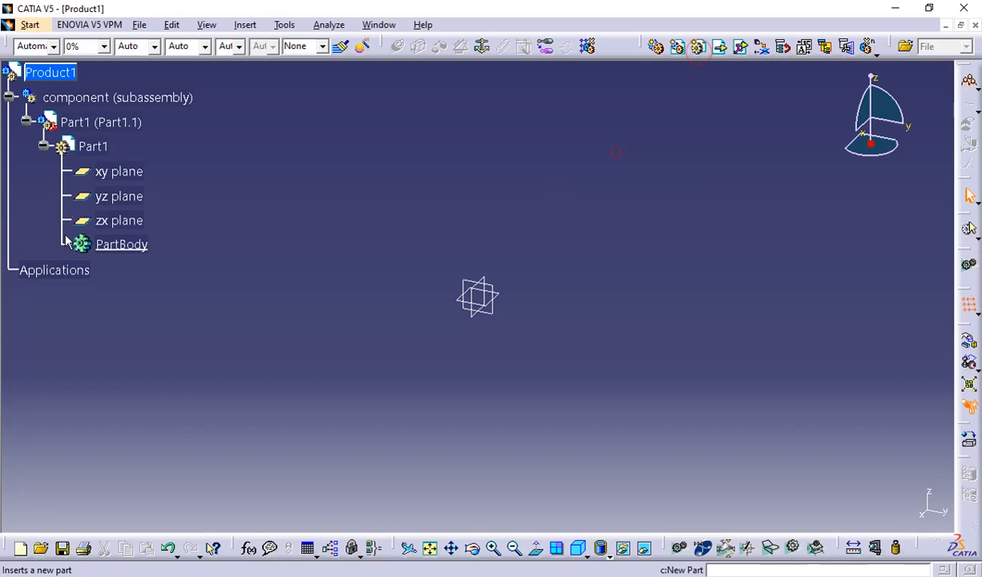
{"action": "double_click", "coordinate": [93, 146]}
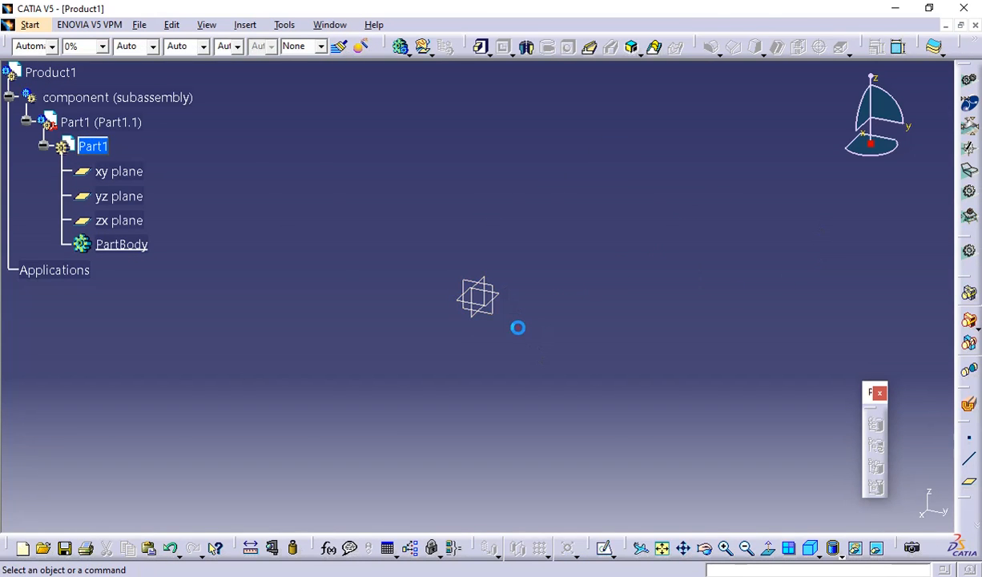
Sketch a wide rectangle enclosing the origin on Part1's yz plane.
{"action": "left_click", "coordinate": [489, 309]}
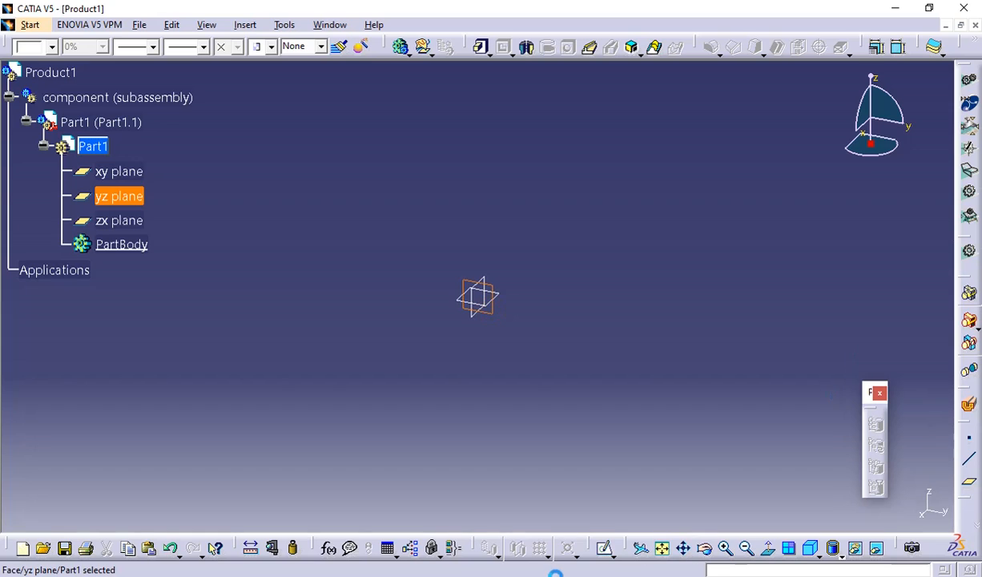
{"action": "left_click", "coordinate": [605, 547]}
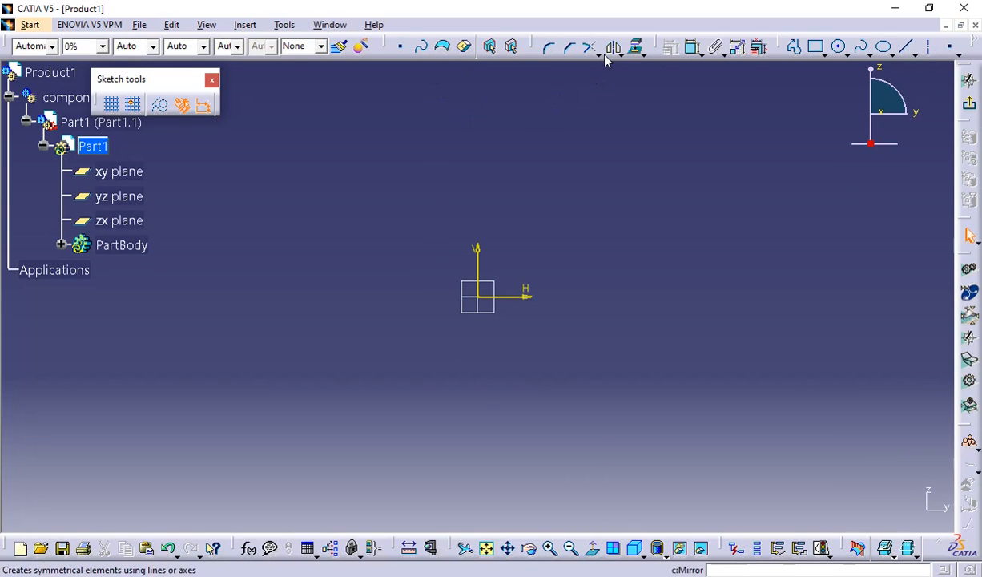
{"action": "left_click", "coordinate": [817, 47]}
{"action": "left_click", "coordinate": [286, 191]}
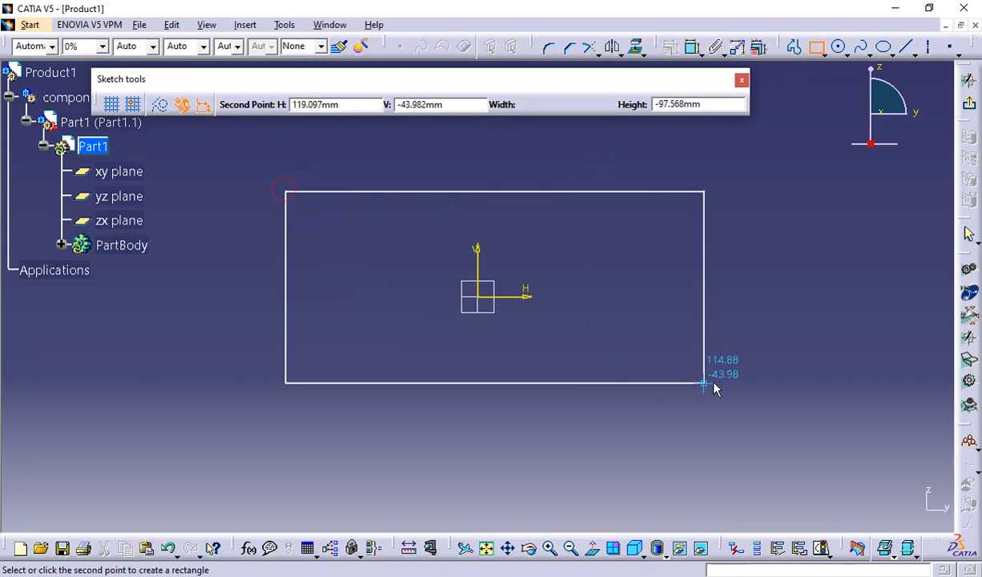
{"action": "left_click", "coordinate": [753, 397]}
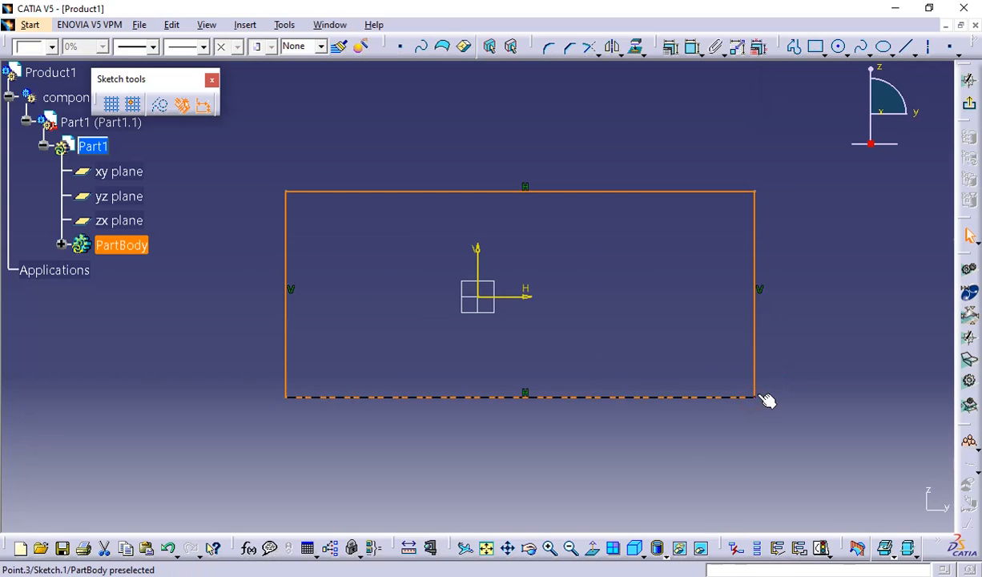
Exit the sketch and pad the rectangle to a length of 20 mm.
{"action": "left_click", "coordinate": [970, 80]}
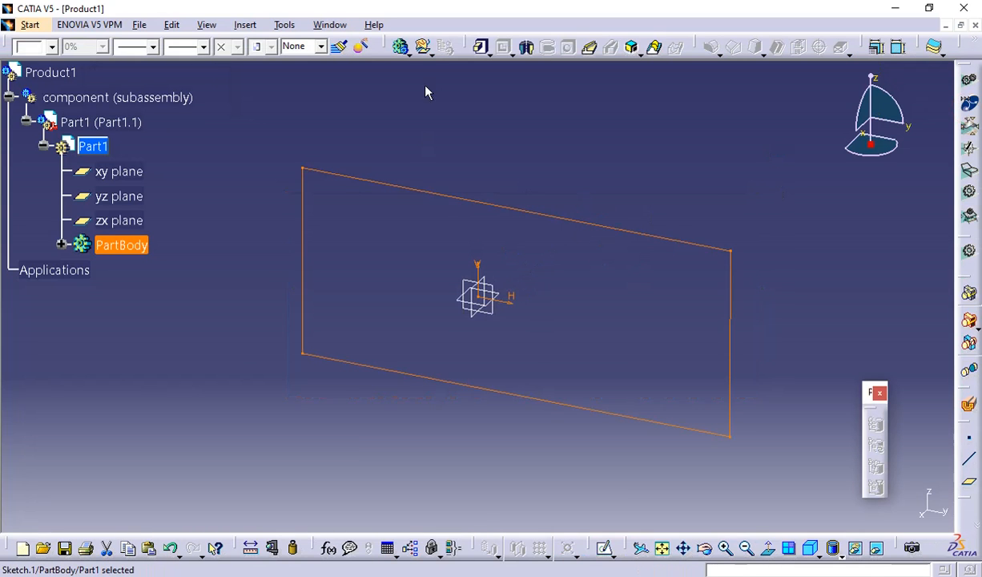
{"action": "left_click", "coordinate": [481, 47]}
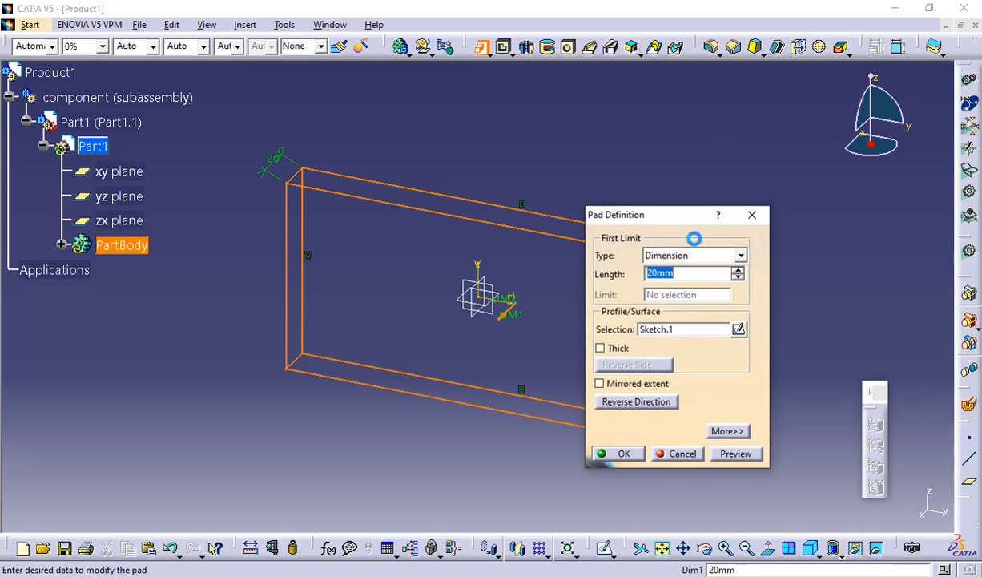
{"action": "left_click", "coordinate": [625, 454]}
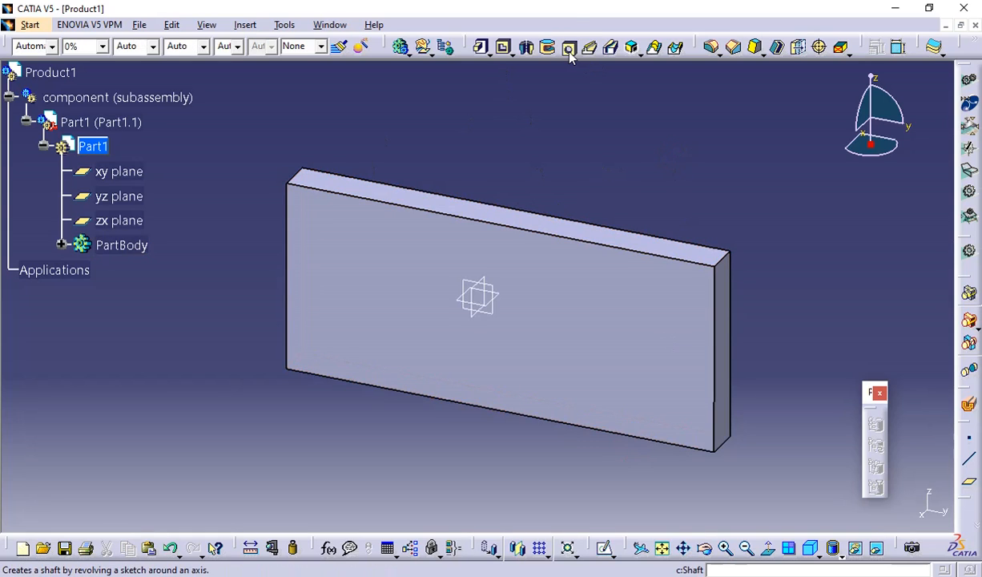
Sketch a closed five-pointed star with the Profile tool on the plate's large front face, to the positive H side of the origin.
{"action": "left_click", "coordinate": [621, 290]}
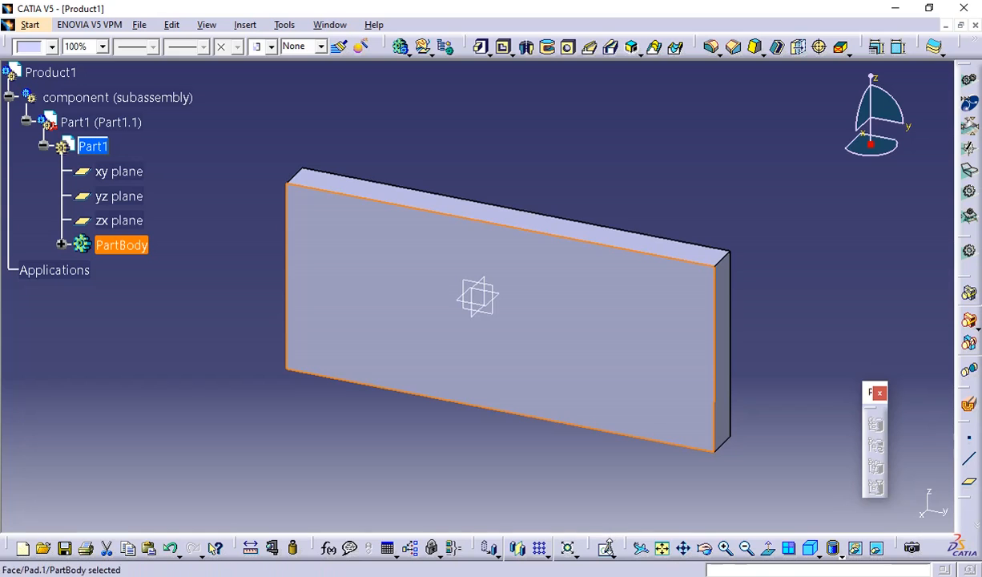
{"action": "left_click", "coordinate": [605, 549]}
{"action": "left_click", "coordinate": [679, 416]}
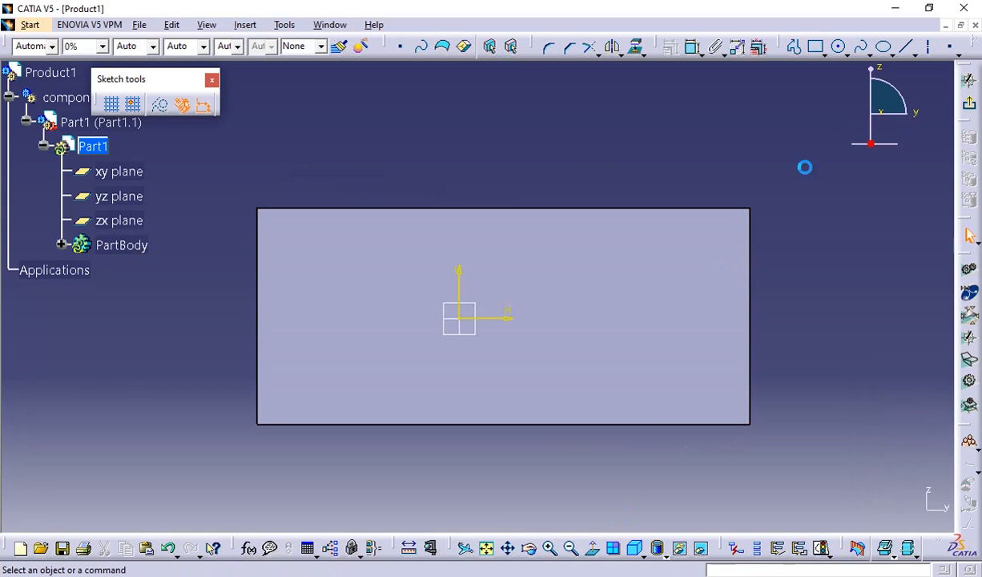
{"action": "left_click", "coordinate": [839, 47]}
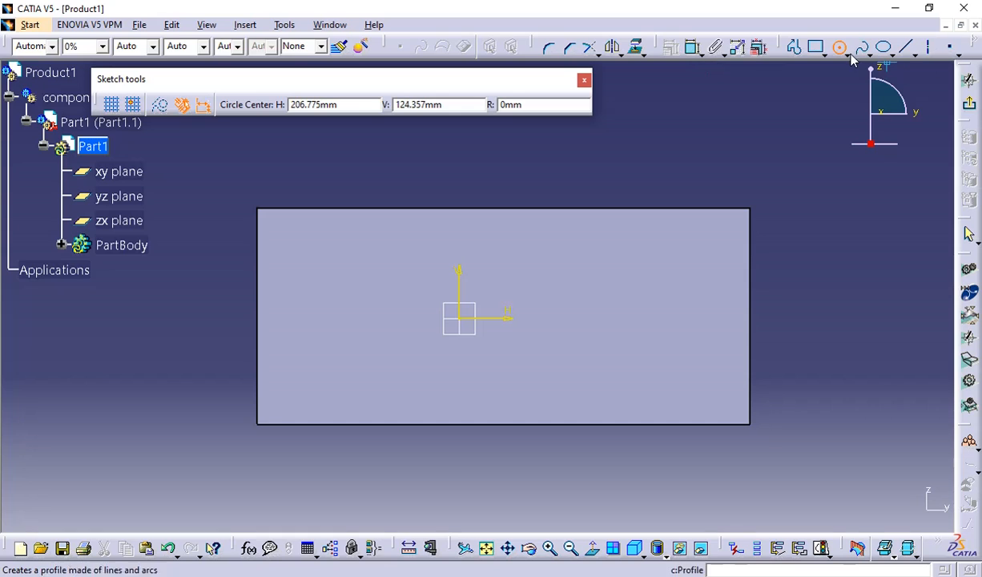
{"action": "left_click", "coordinate": [794, 47]}
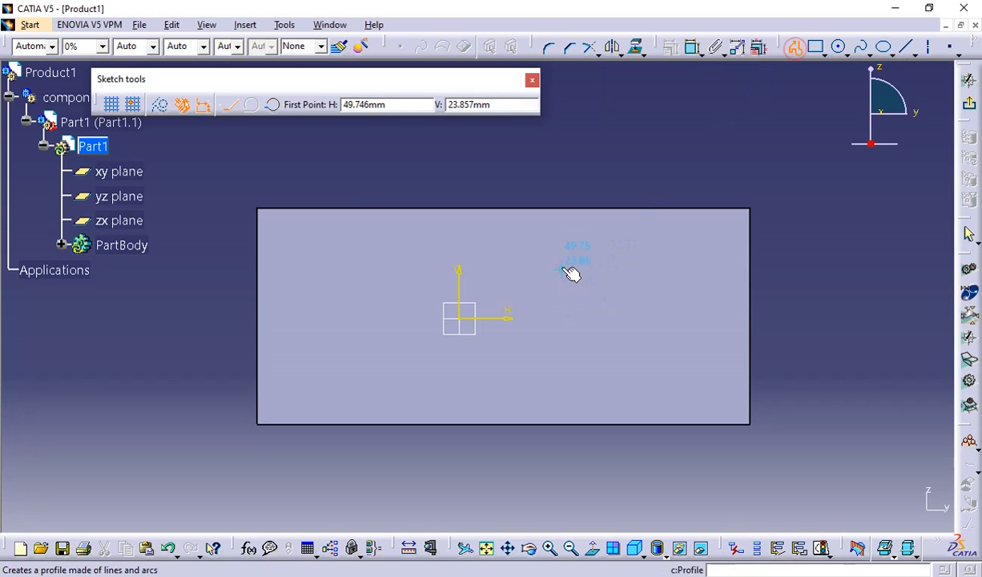
{"action": "left_click", "coordinate": [555, 298]}
{"action": "left_click", "coordinate": [570, 248]}
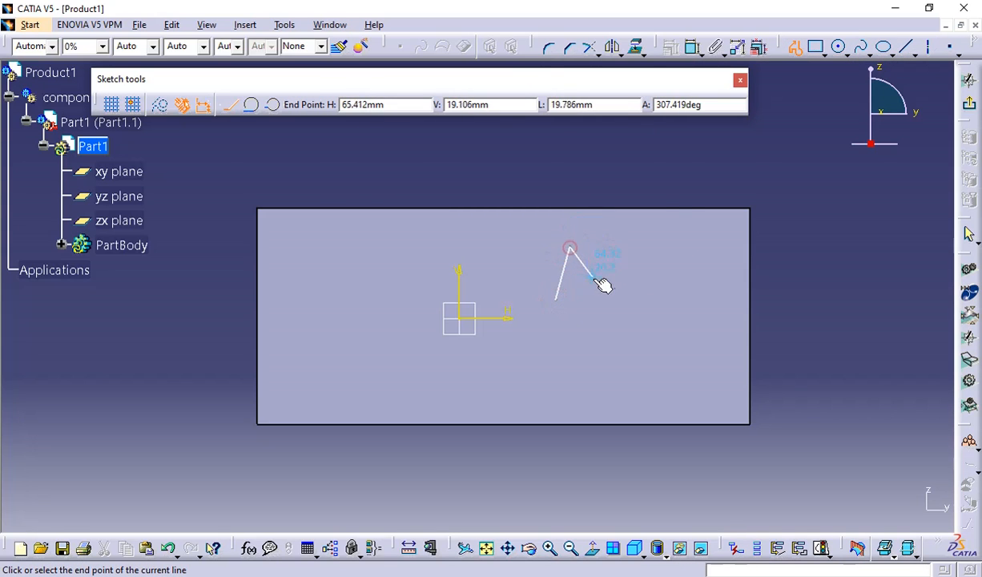
{"action": "left_click", "coordinate": [605, 292]}
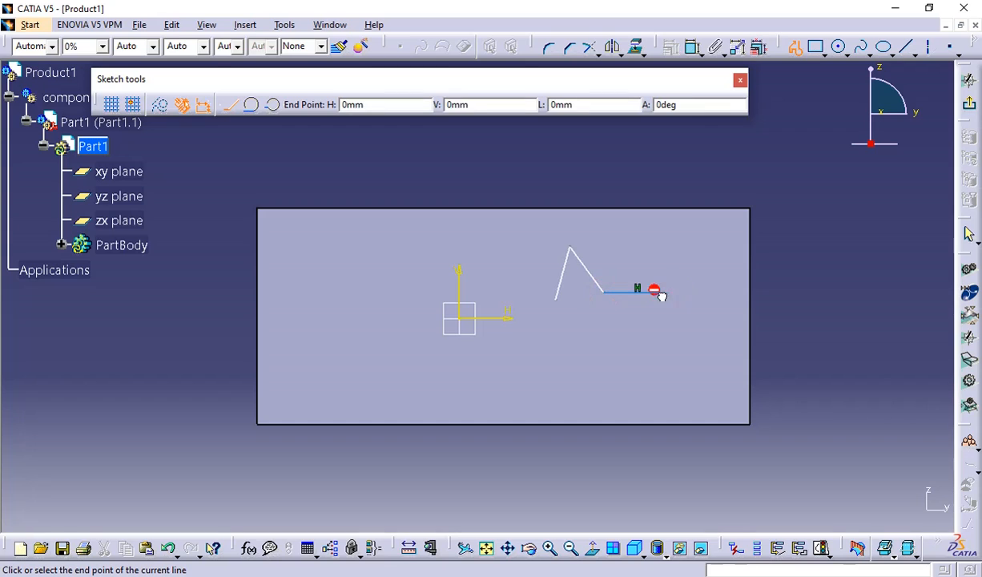
{"action": "left_click", "coordinate": [658, 293]}
{"action": "left_click", "coordinate": [628, 340]}
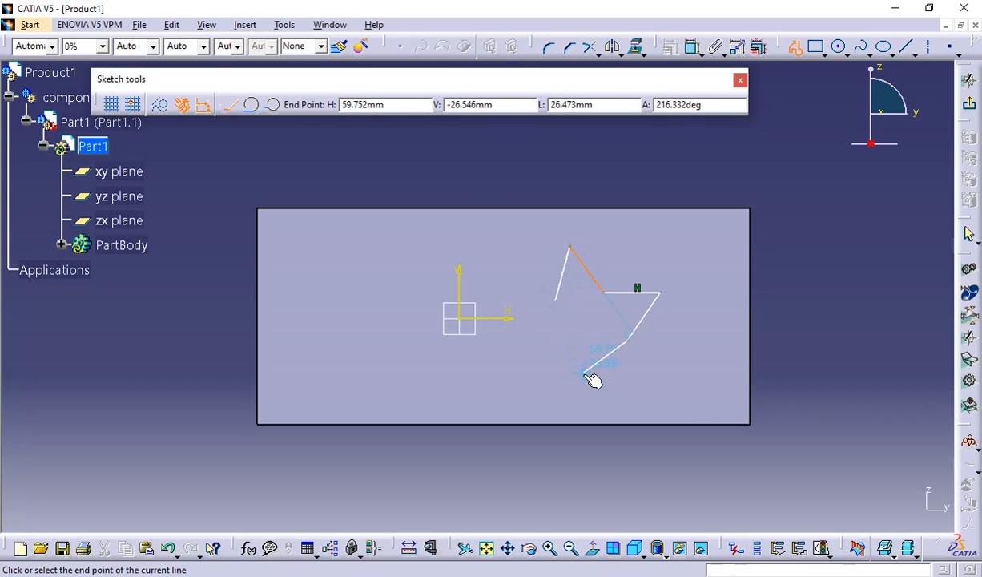
{"action": "left_click", "coordinate": [628, 378]}
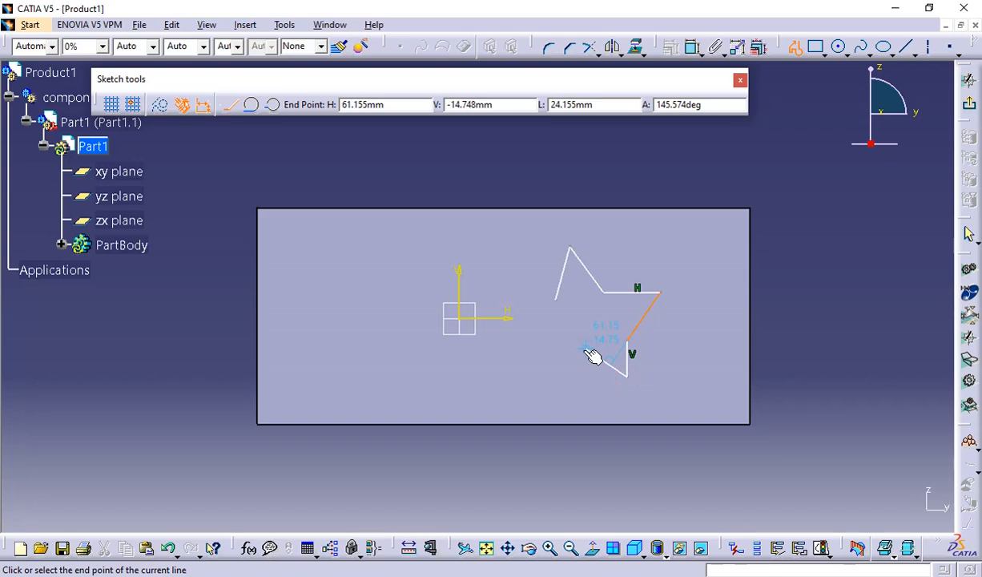
{"action": "left_click", "coordinate": [584, 350]}
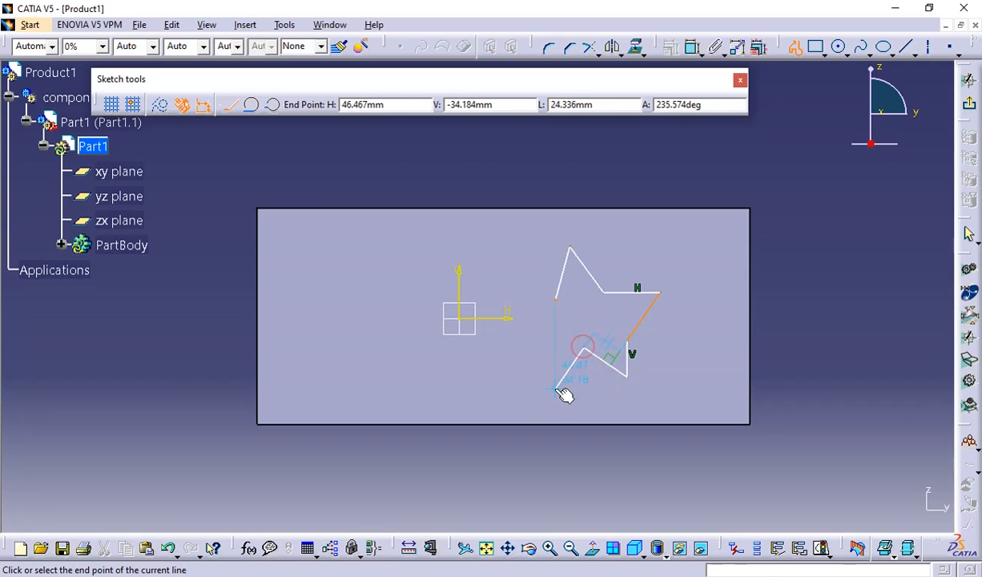
{"action": "left_click", "coordinate": [556, 388]}
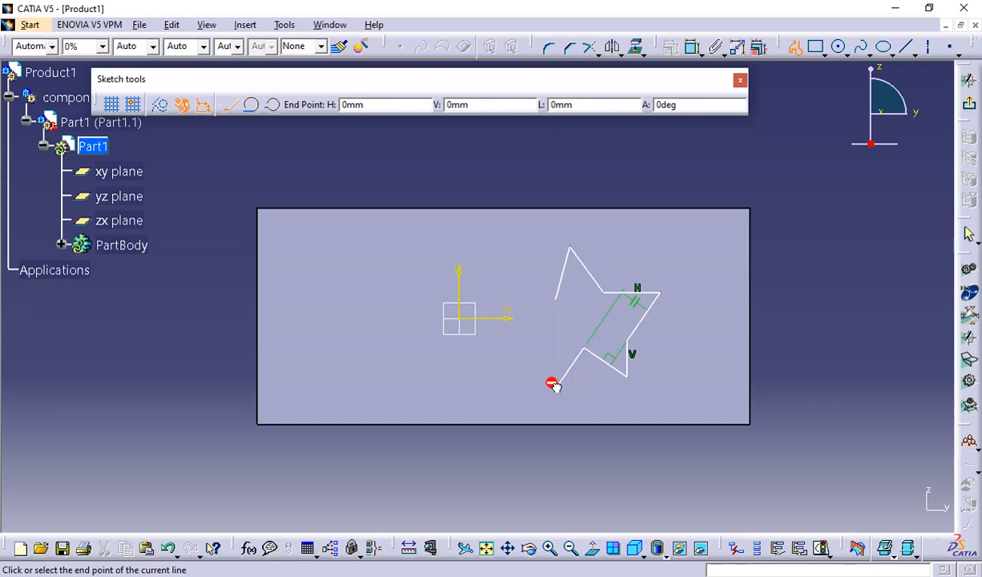
{"action": "left_click", "coordinate": [548, 343]}
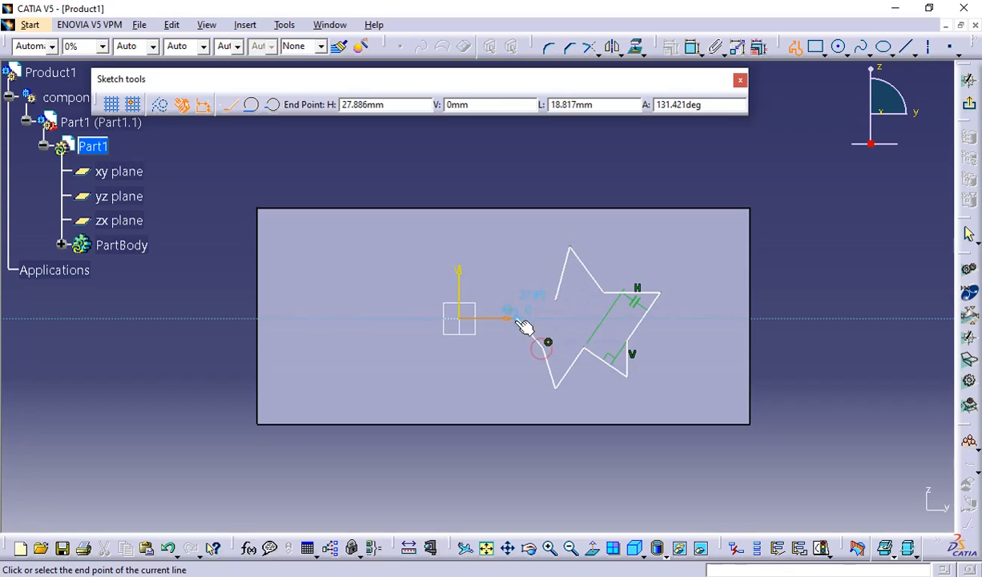
{"action": "left_click", "coordinate": [508, 319]}
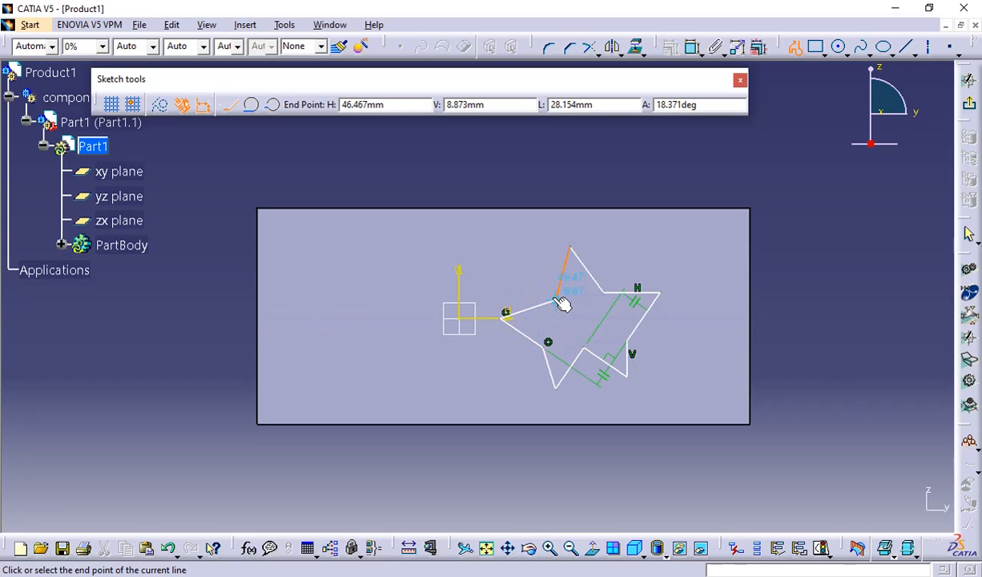
{"action": "left_click", "coordinate": [558, 303]}
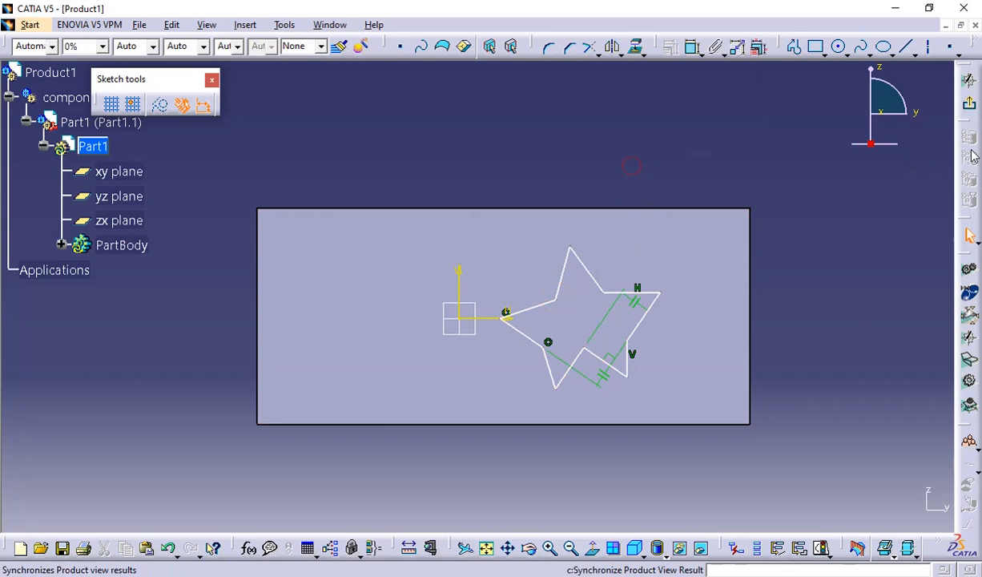
Exit the sketch and cut the star through Part1's plate with a 20 mm deep pocket.
{"action": "left_click", "coordinate": [969, 105]}
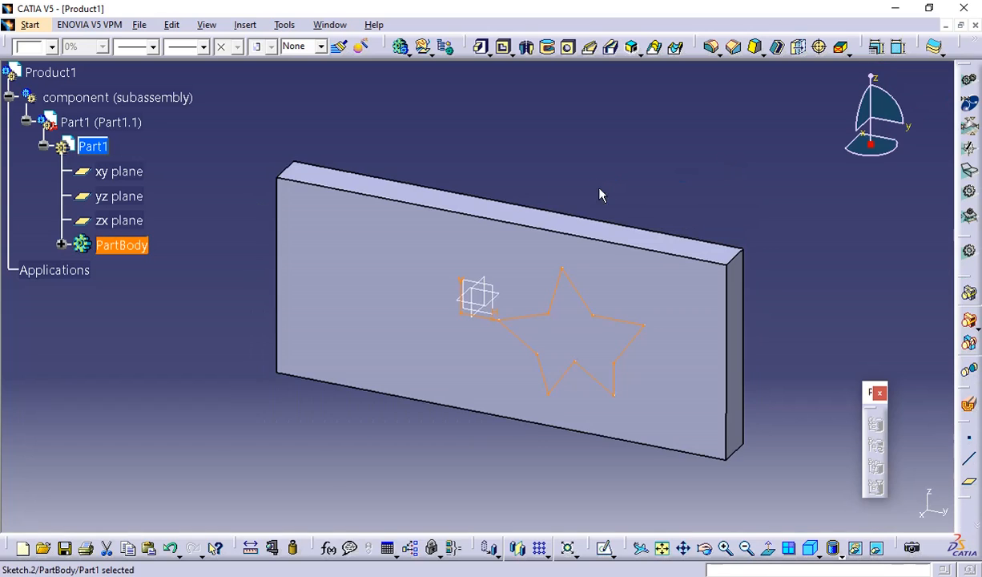
{"action": "left_click", "coordinate": [503, 46]}
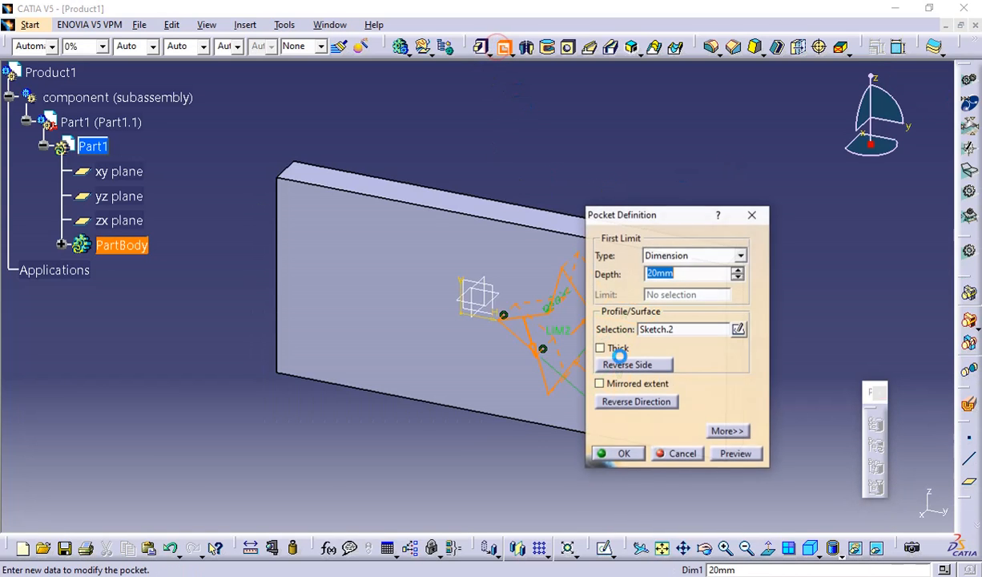
{"action": "left_click", "coordinate": [624, 455]}
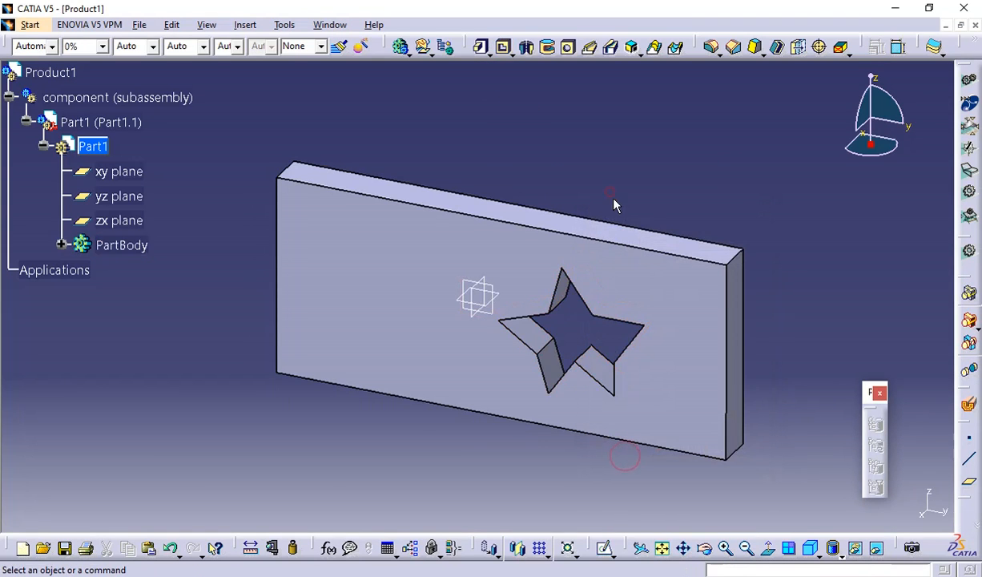
{"action": "middle_click_drag", "start_coordinate": [587, 190], "coordinate": [600, 336]}
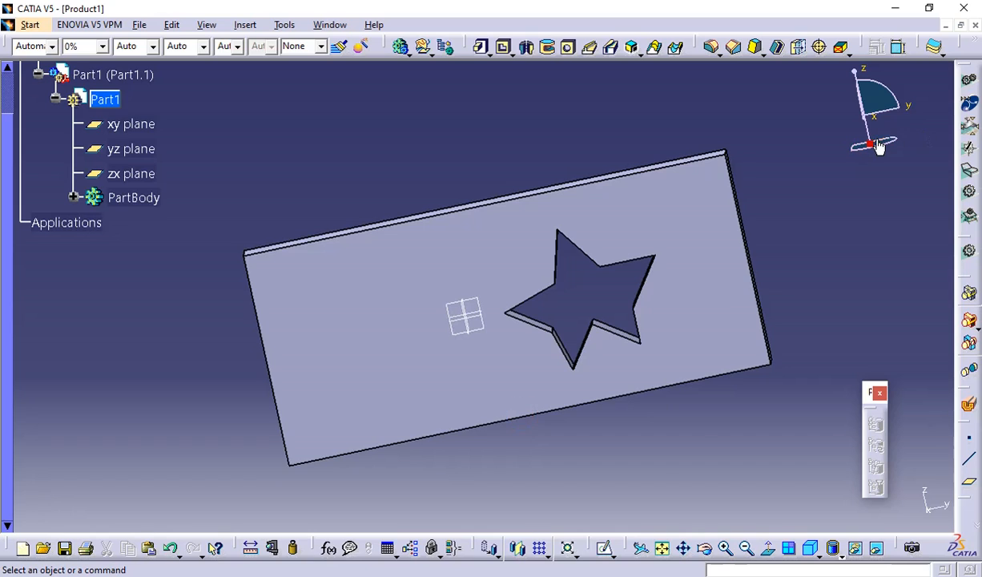
Insert a second new part under the component (subassembly) node, choosing to define its origin point, and activate Part2 for editing.
{"action": "scroll", "coordinate": [128, 118], "scroll_direction": "up", "scroll_amount": 2}
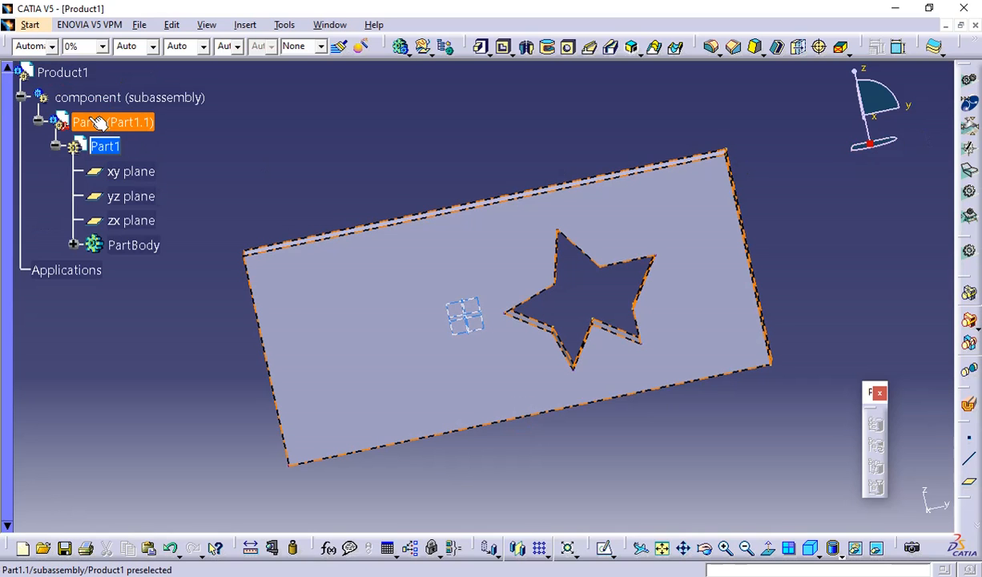
{"action": "double_click", "coordinate": [72, 98]}
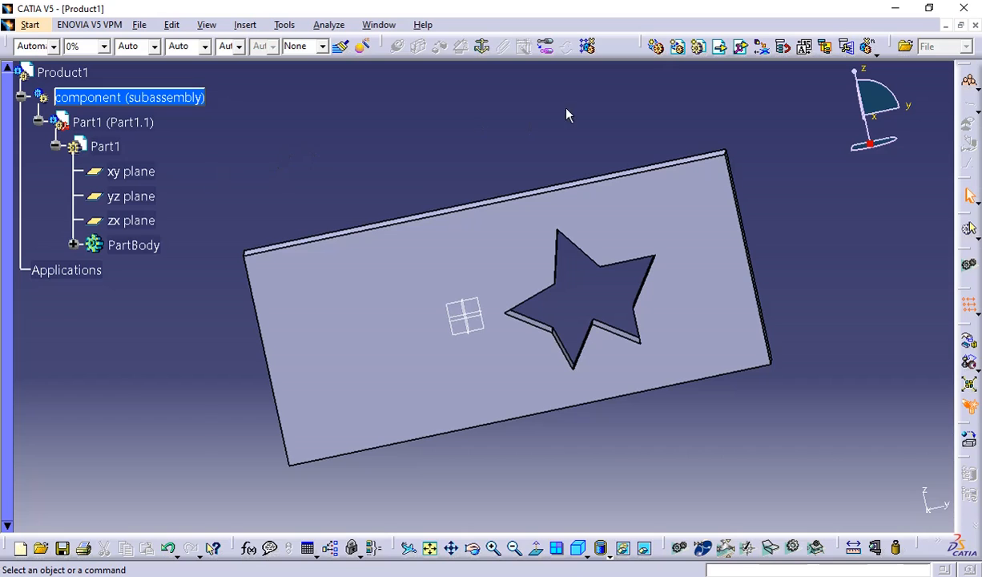
{"action": "left_click", "coordinate": [698, 46]}
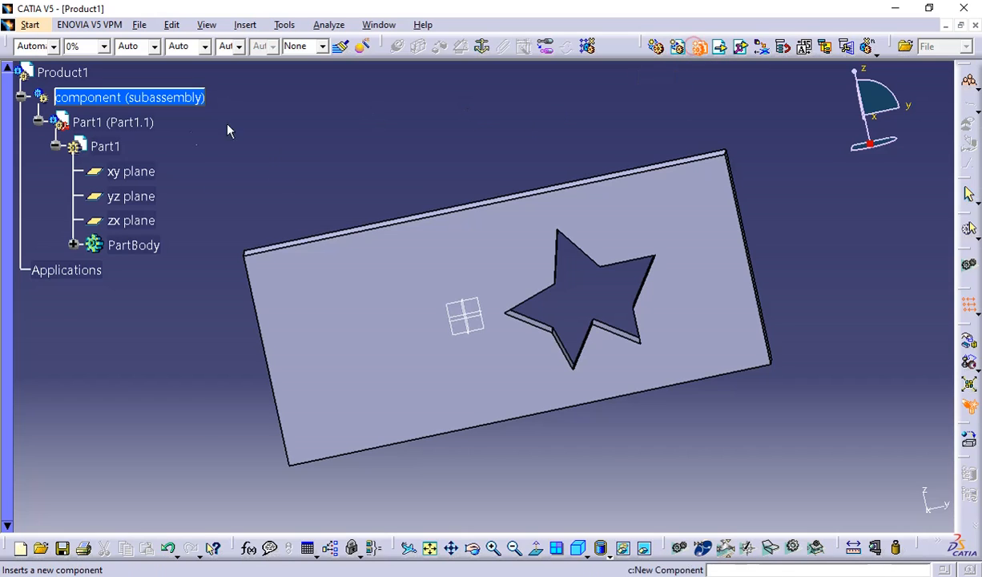
{"action": "left_click", "coordinate": [99, 98]}
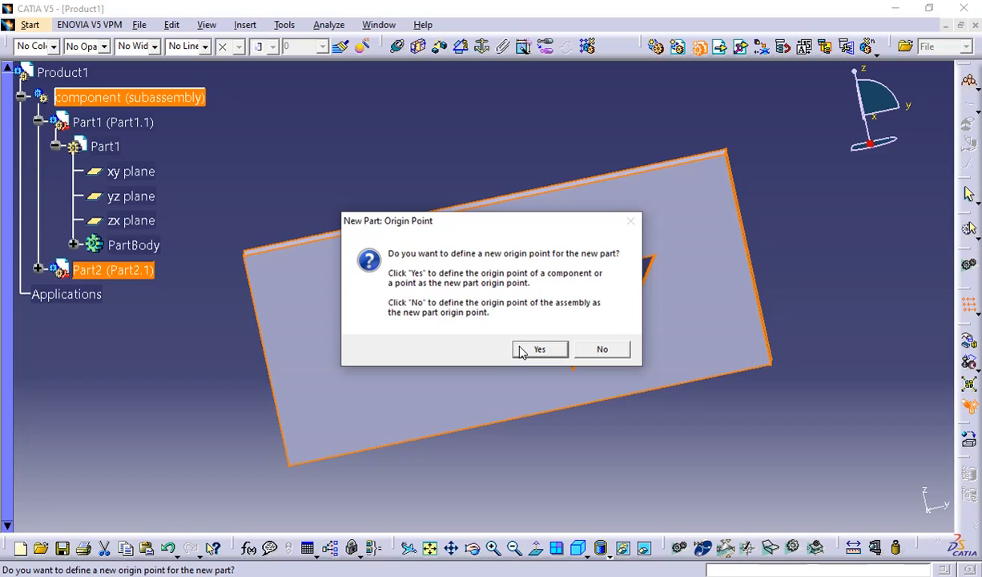
{"action": "left_click", "coordinate": [538, 349]}
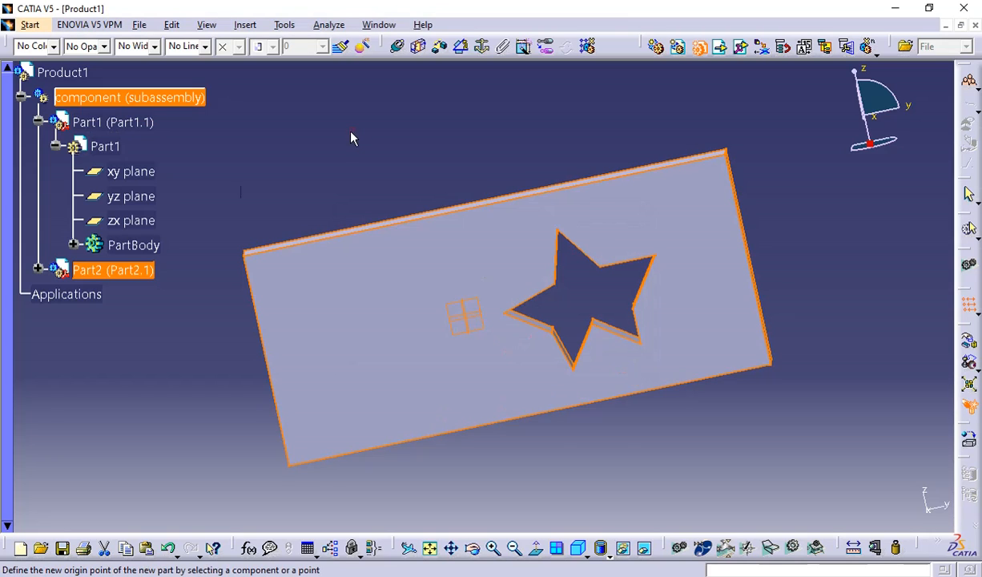
{"action": "left_click", "coordinate": [37, 268]}
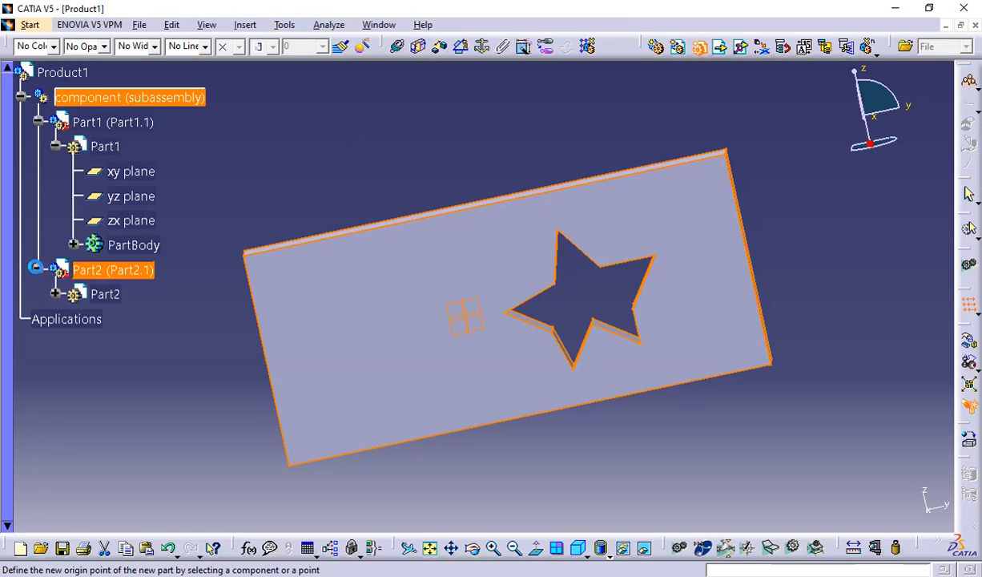
{"action": "left_click", "coordinate": [72, 295]}
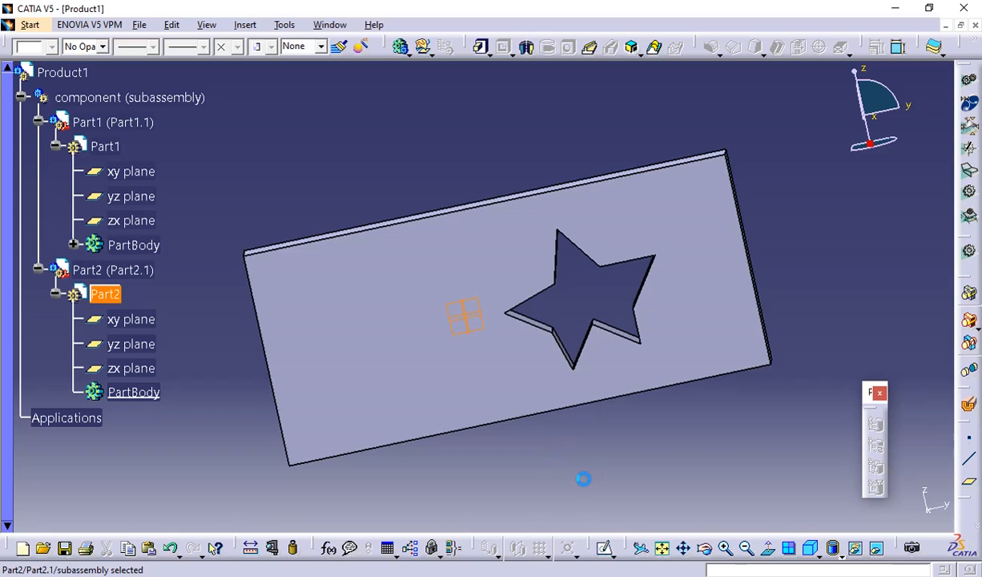
{"action": "middle_click_drag", "start_coordinate": [584, 479], "coordinate": [535, 463]}
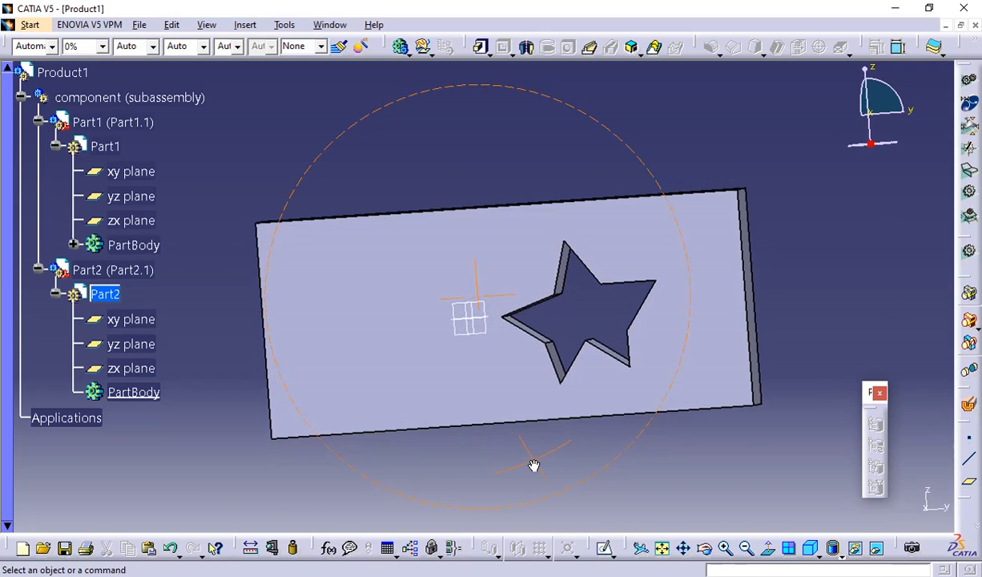
{"action": "left_click", "coordinate": [505, 359]}
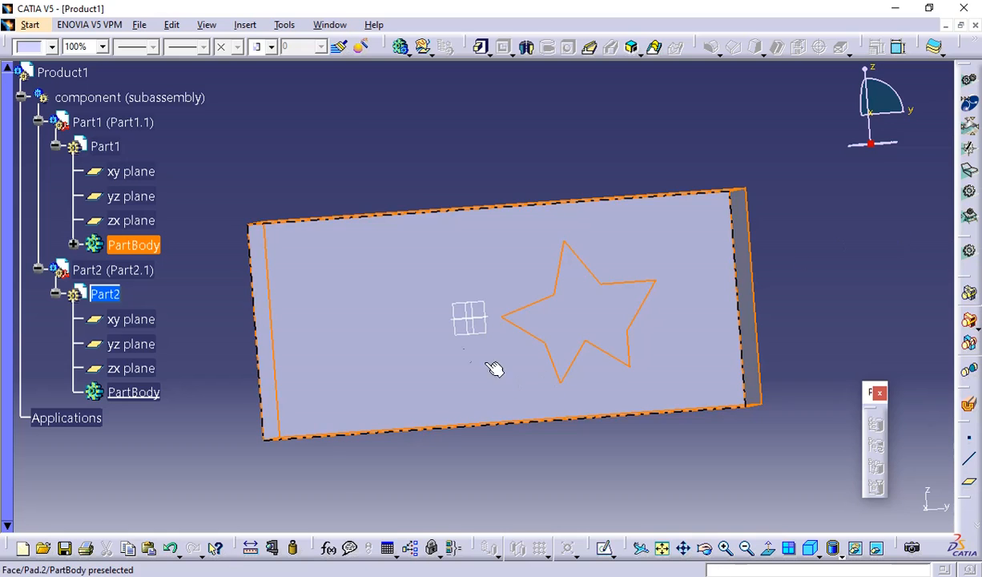
{"action": "mouse_move", "coordinate": [465, 353]}
{"action": "middle_mouse_down"}
{"action": "mouse_move", "coordinate": [456, 344]}
{"action": "mouse_move", "coordinate": [697, 237]}
{"action": "mouse_move", "coordinate": [641, 289]}
{"action": "mouse_move", "coordinate": [476, 355]}
{"action": "middle_mouse_up"}
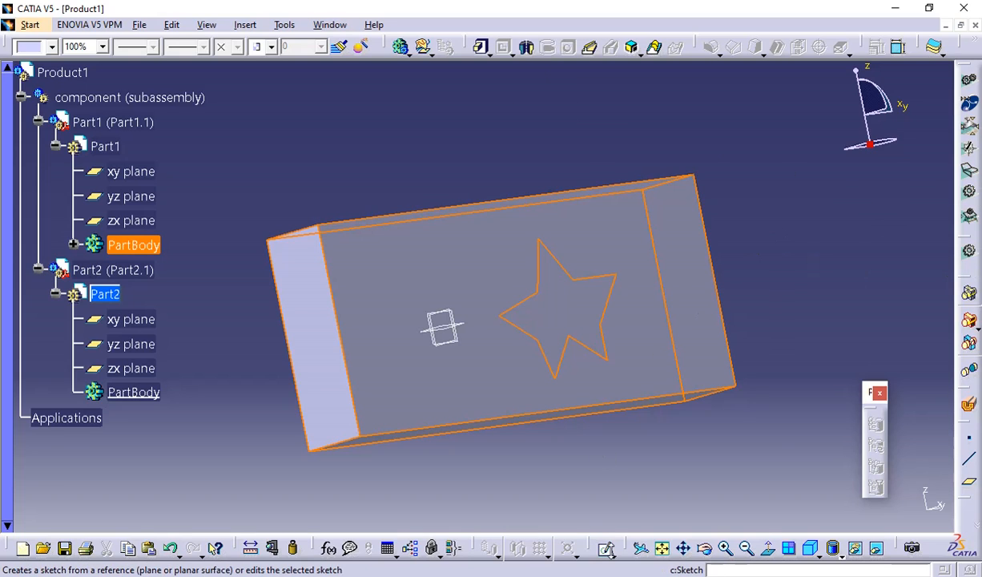
{"action": "left_click", "coordinate": [604, 549]}
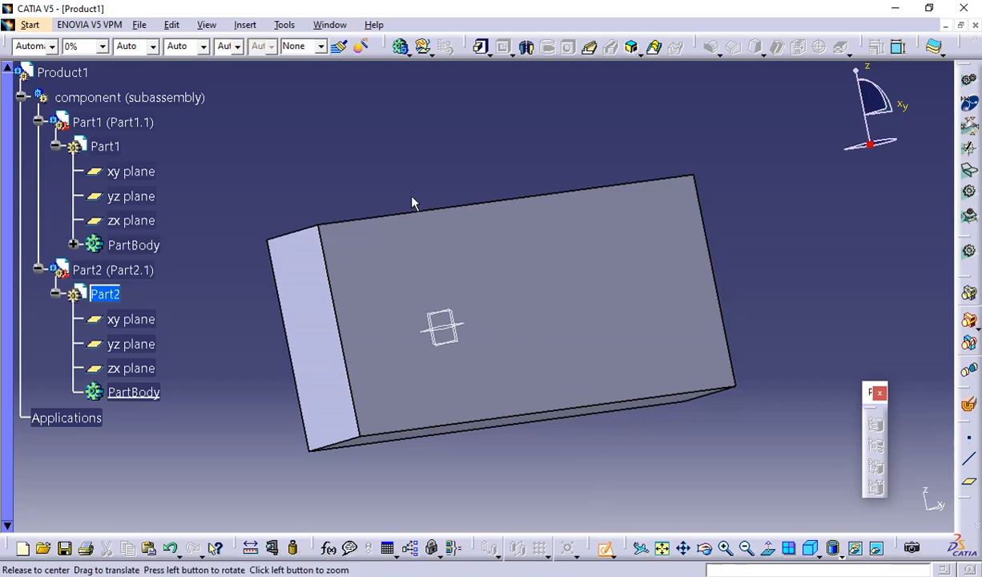
{"action": "middle_click_drag", "start_coordinate": [414, 202], "coordinate": [634, 266]}
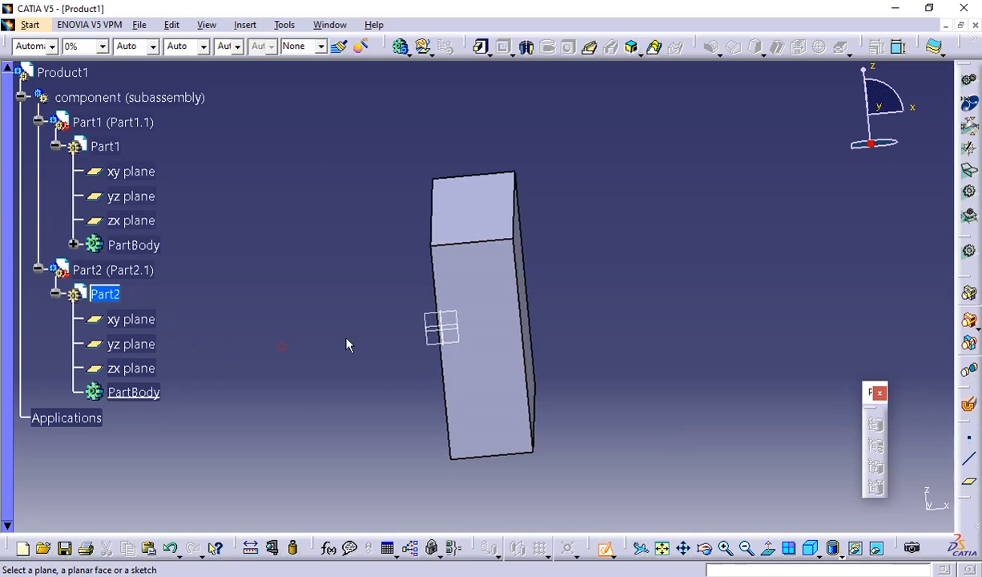
{"action": "middle_click_drag", "start_coordinate": [346, 344], "coordinate": [704, 334]}
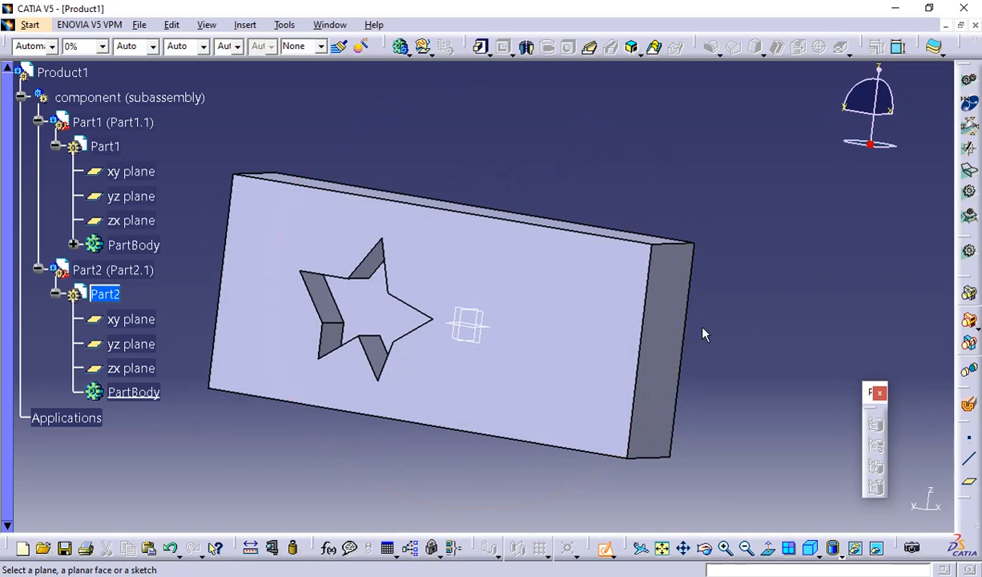
{"action": "left_click", "coordinate": [683, 297]}
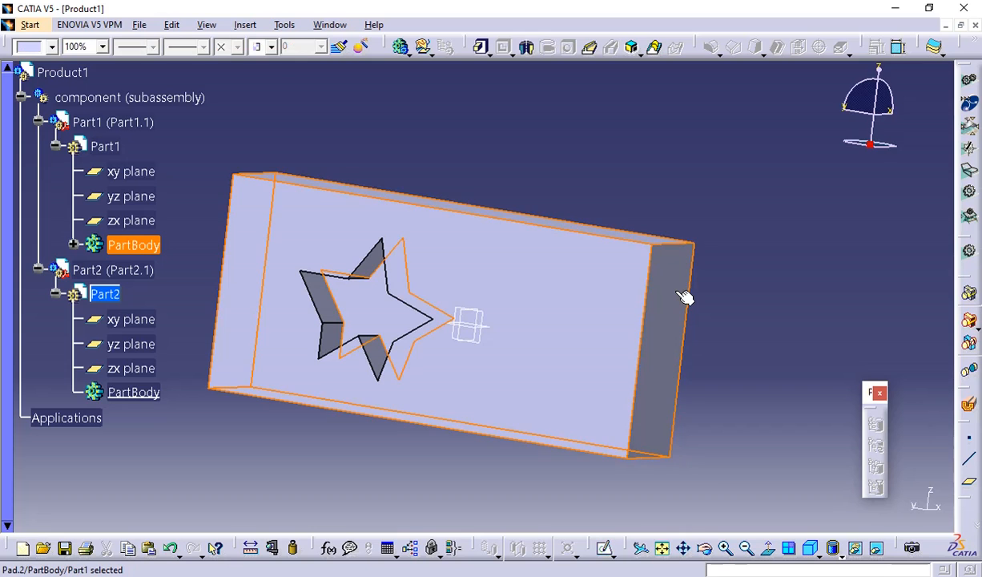
{"action": "key", "text": "ctrl+z"}
In Part2, open a sketch on the plate's large face around the star cutout and project all the star's edges onto it.
{"action": "middle_click_drag", "start_coordinate": [740, 290], "coordinate": [318, 340]}
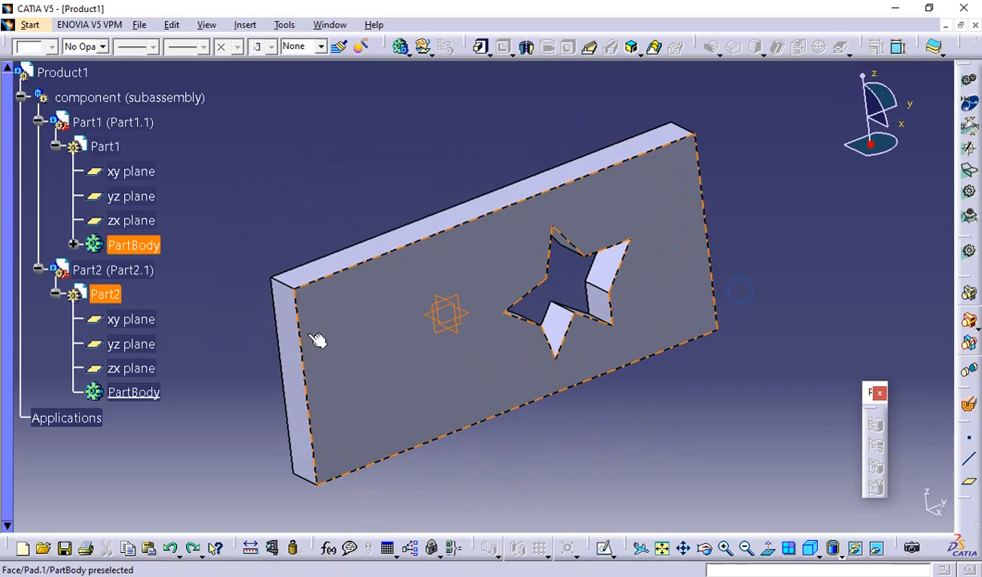
{"action": "left_click", "coordinate": [836, 206]}
{"action": "middle_click_drag", "start_coordinate": [750, 363], "coordinate": [678, 226]}
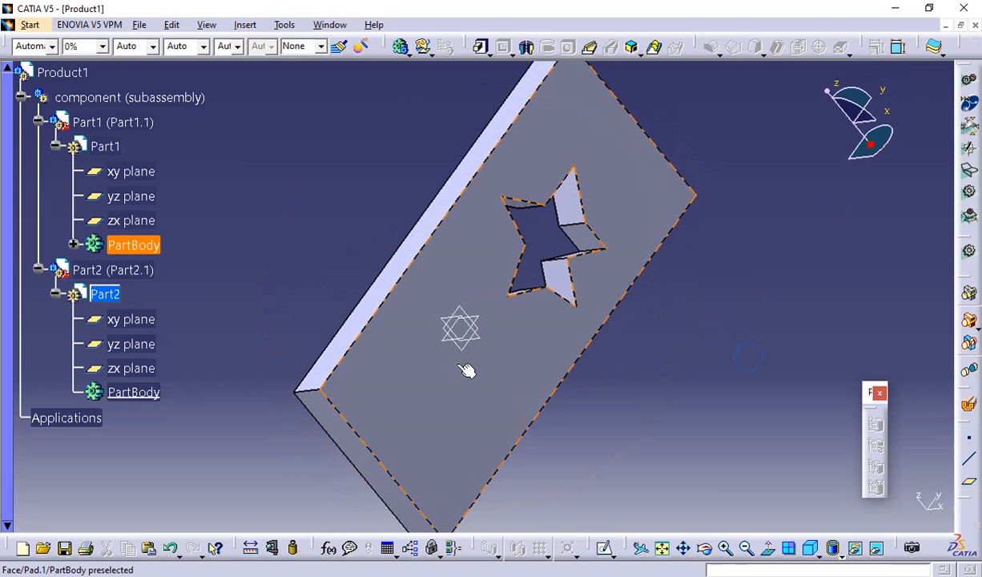
{"action": "left_click", "coordinate": [503, 358]}
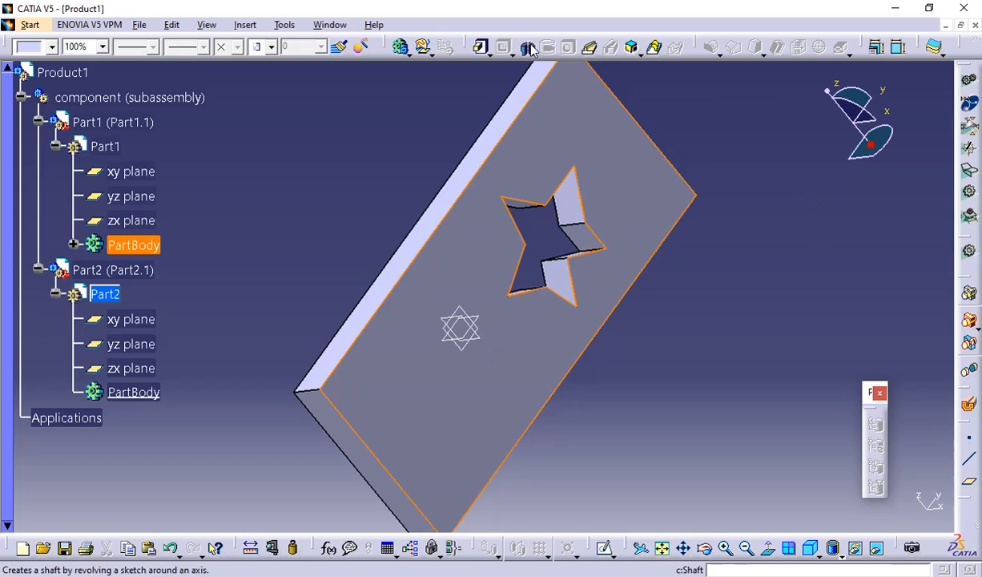
{"action": "left_click", "coordinate": [605, 547]}
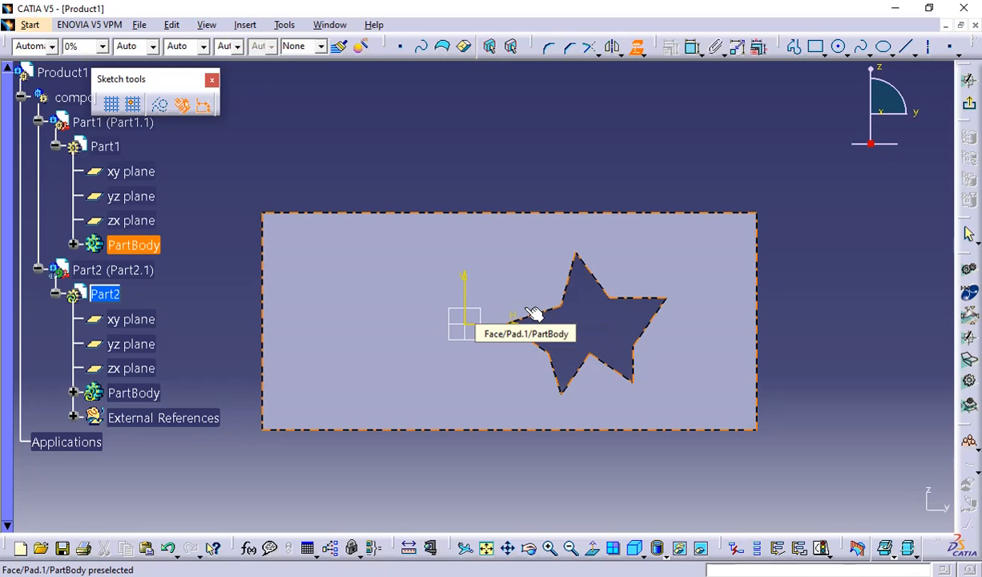
{"action": "left_click", "coordinate": [603, 288]}
{"action": "left_click", "coordinate": [632, 299]}
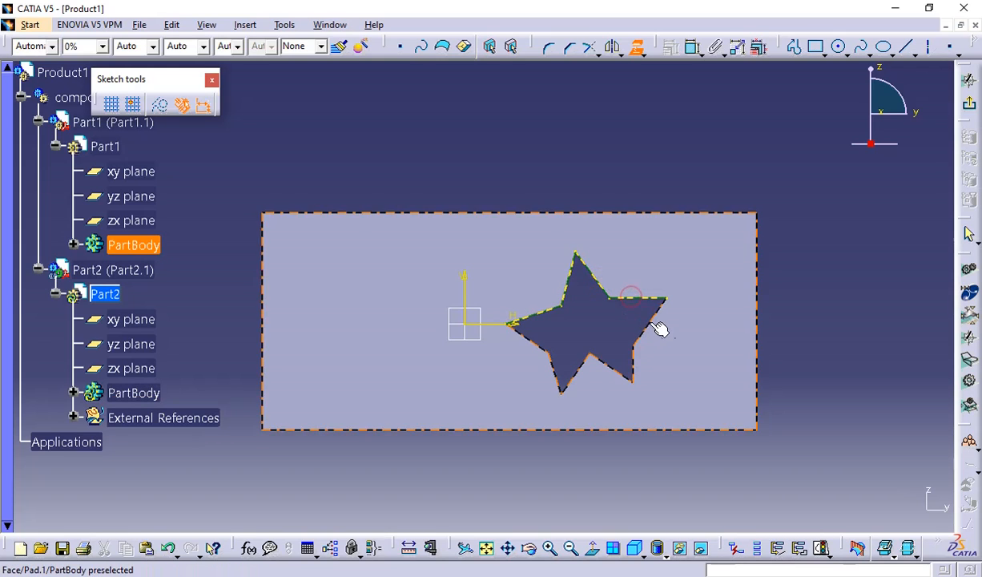
{"action": "left_click", "coordinate": [649, 321]}
{"action": "left_click", "coordinate": [630, 362]}
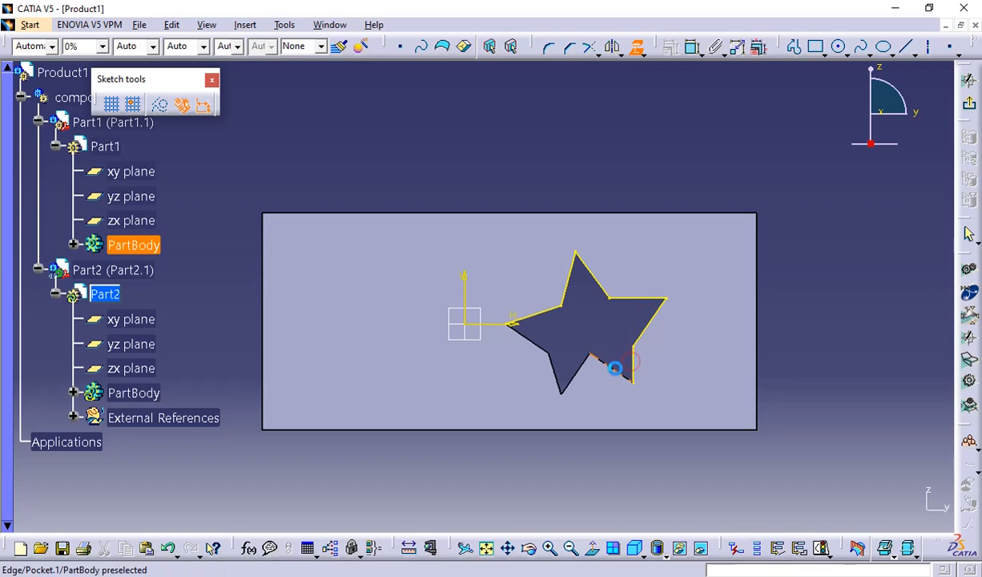
{"action": "left_click", "coordinate": [613, 369]}
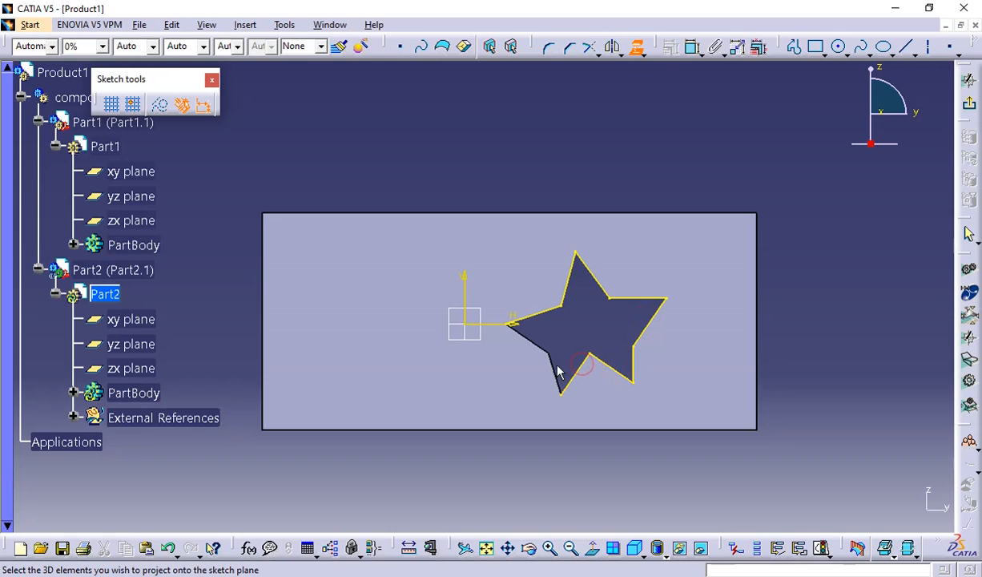
{"action": "left_click", "coordinate": [553, 367]}
{"action": "left_click", "coordinate": [543, 349]}
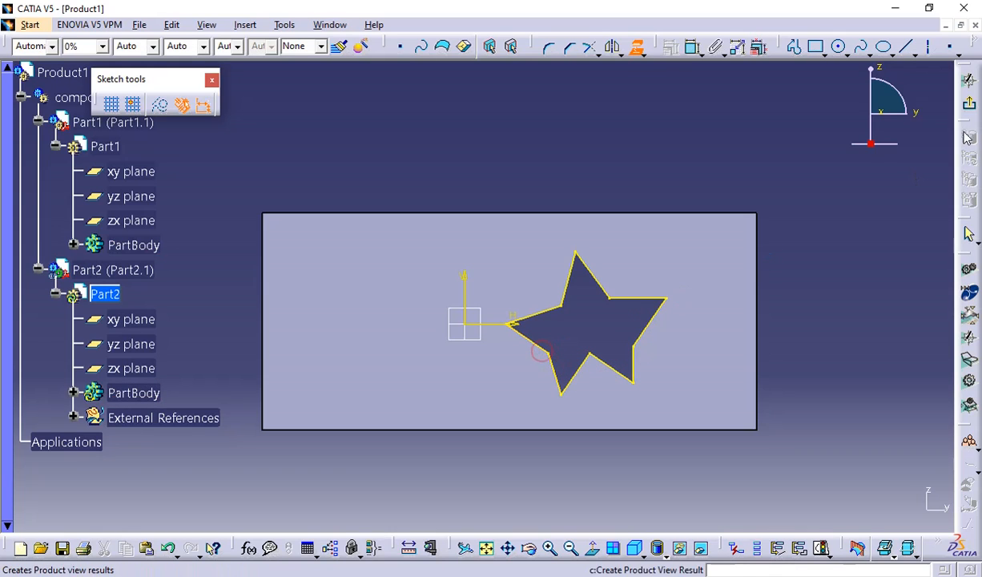
Exit the sketch and pad the projected star to a length of 20 mm with mirrored extent.
{"action": "left_click", "coordinate": [968, 78]}
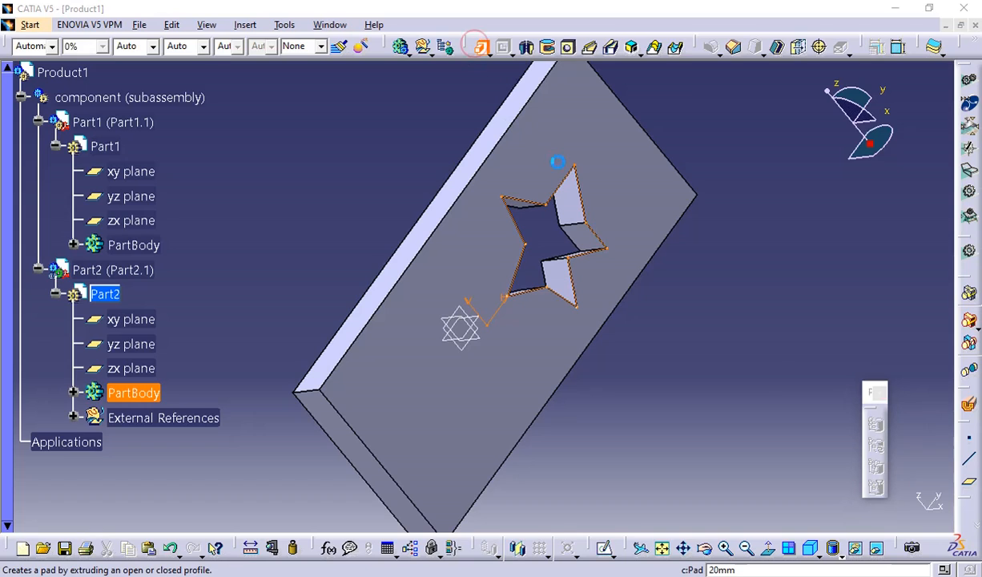
{"action": "left_click", "coordinate": [480, 46]}
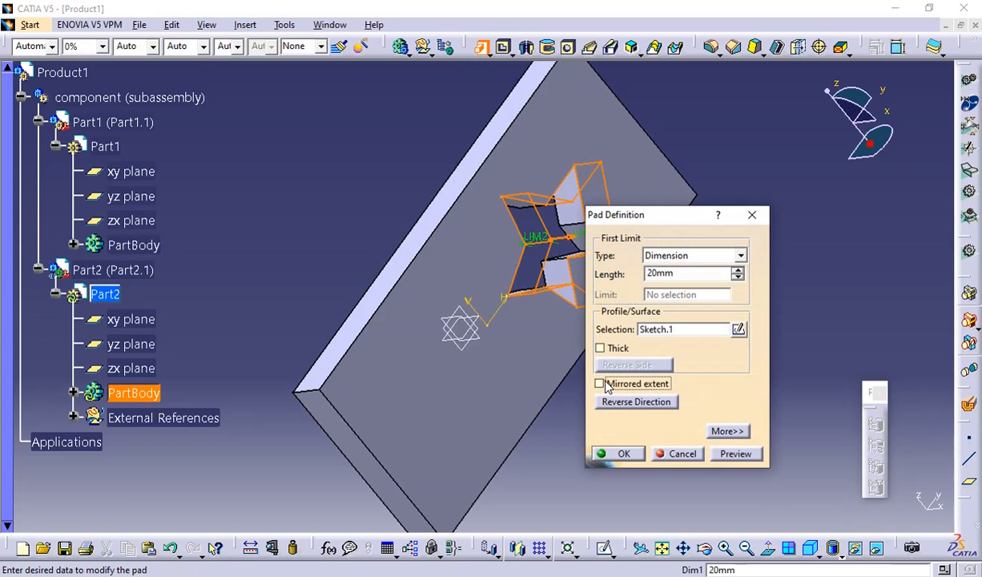
{"action": "left_click", "coordinate": [601, 384]}
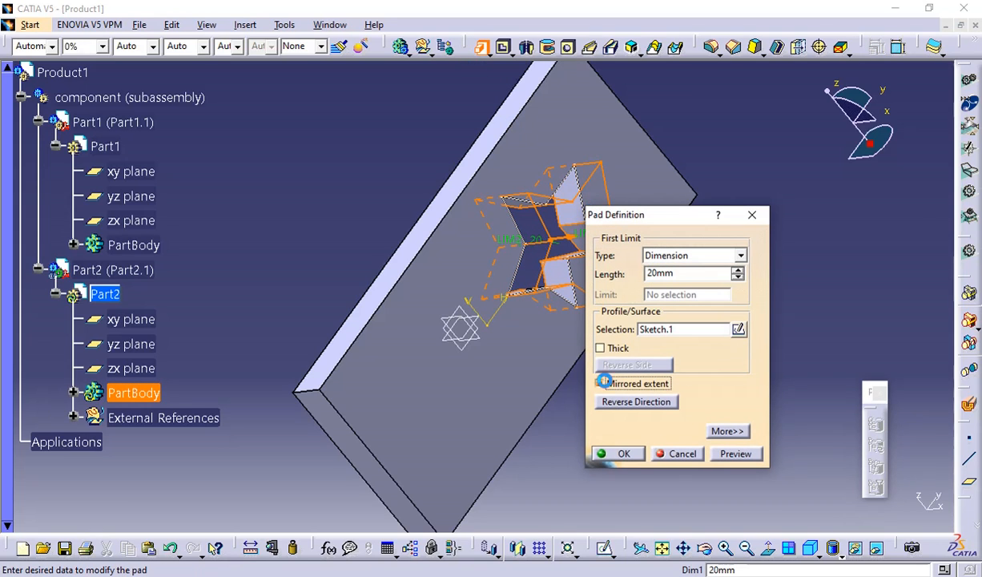
{"action": "left_click", "coordinate": [617, 454]}
{"action": "middle_click_drag", "start_coordinate": [706, 340], "coordinate": [575, 188]}
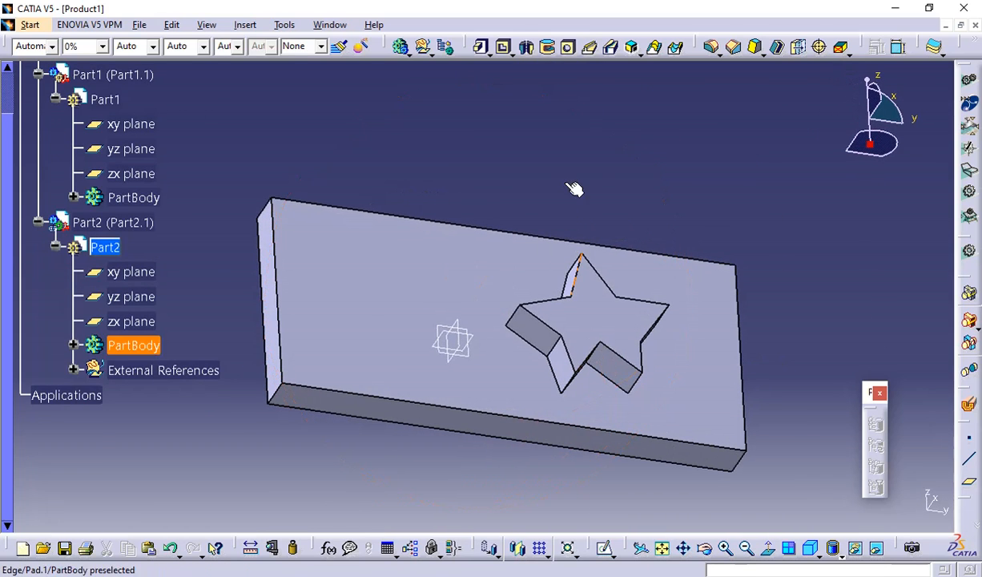
Reactivate the component (subassembly) node and collapse the Part1 and Part2 branches beneath it.
{"action": "scroll", "coordinate": [133, 212], "scroll_direction": "up", "scroll_amount": 2}
{"action": "left_click", "coordinate": [54, 295]}
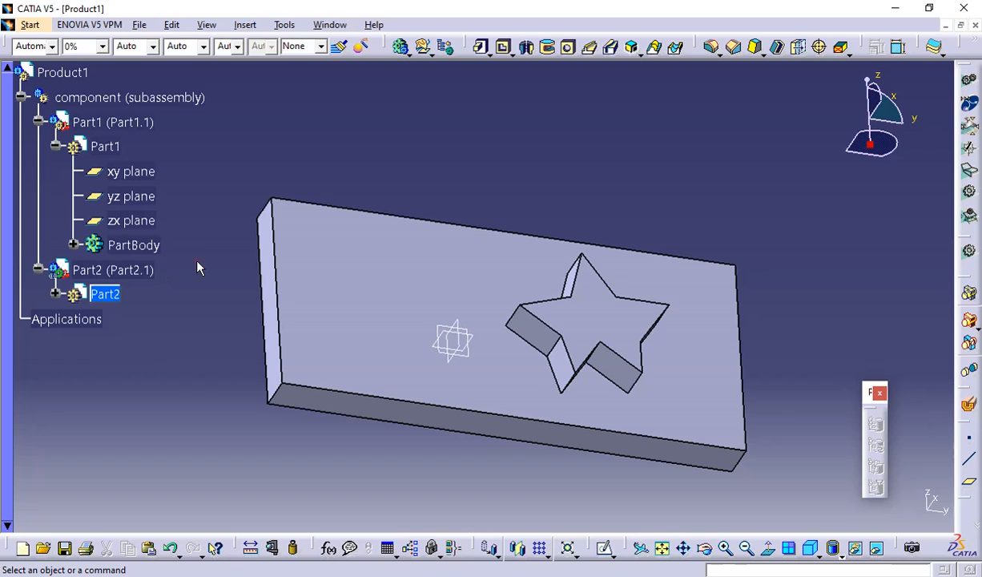
{"action": "left_click", "coordinate": [104, 98]}
{"action": "double_click", "coordinate": [104, 98]}
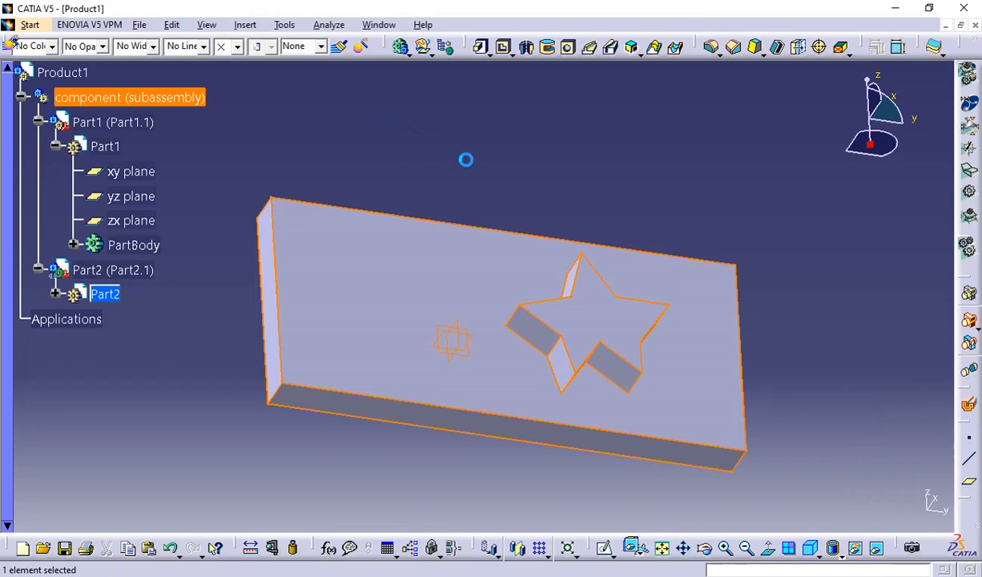
{"action": "left_click", "coordinate": [38, 123]}
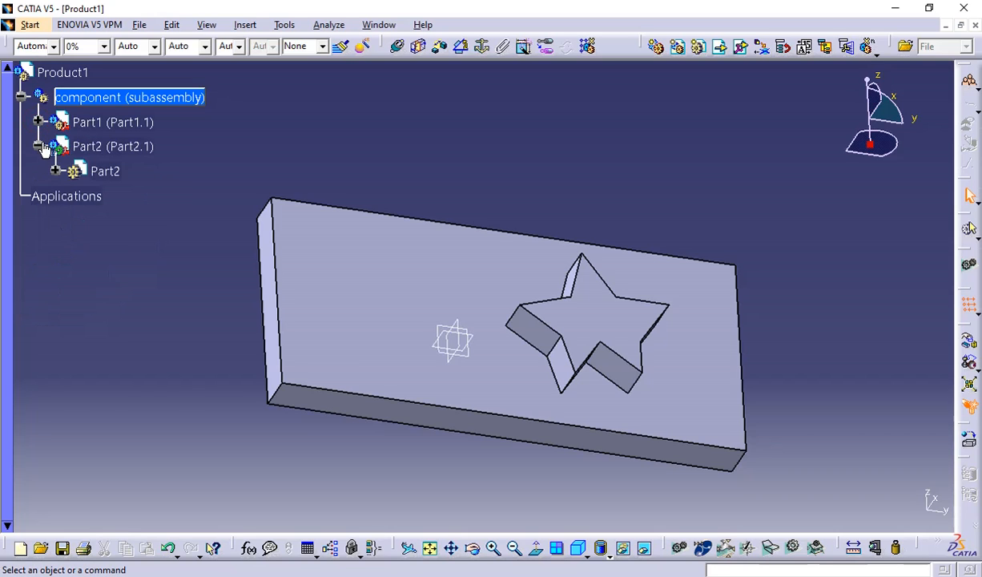
{"action": "left_click", "coordinate": [39, 147]}
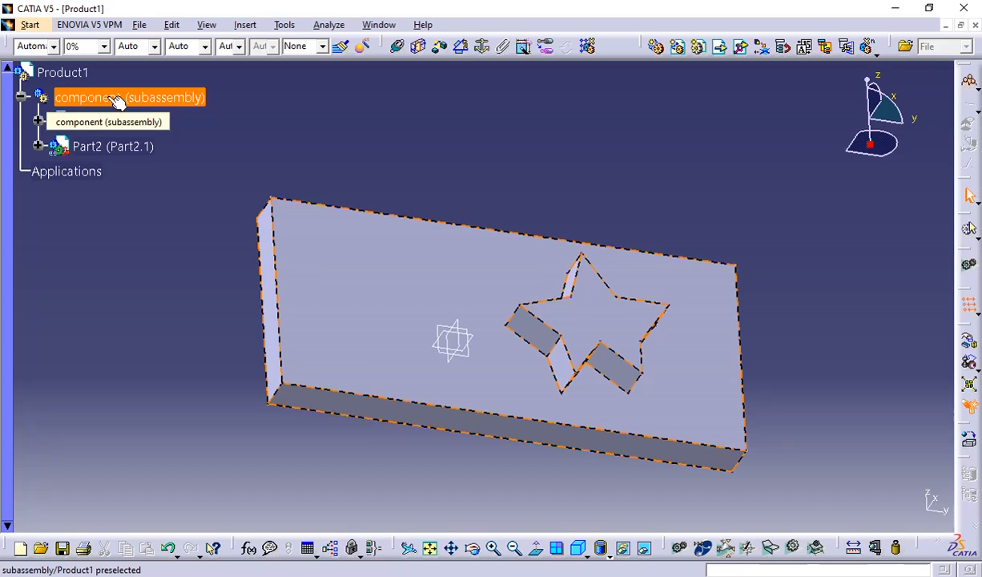
{"action": "double_click", "coordinate": [160, 100]}
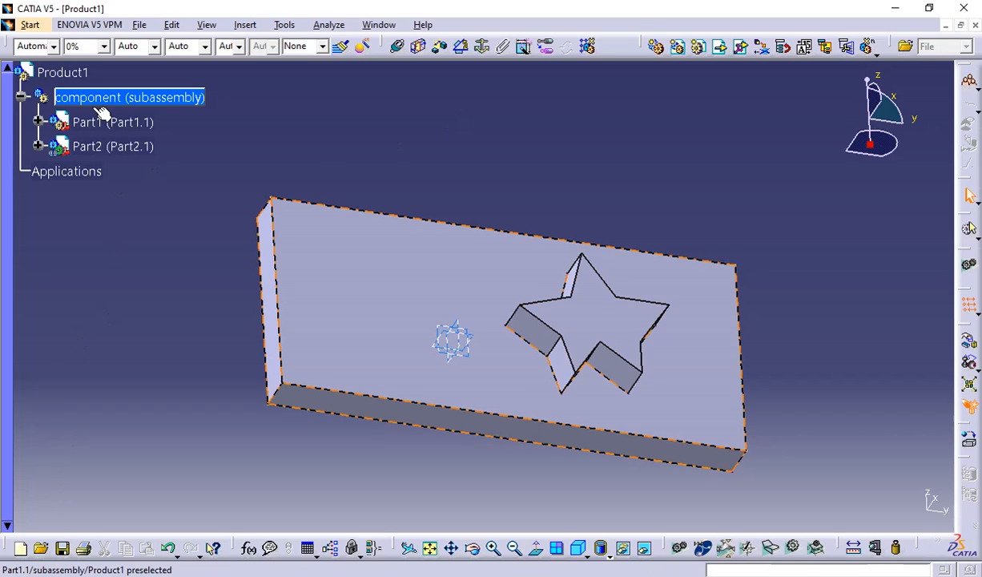
Start saving the root Product1 and create a folder named "component sub" on the Desktop.
{"action": "left_click", "coordinate": [62, 72]}
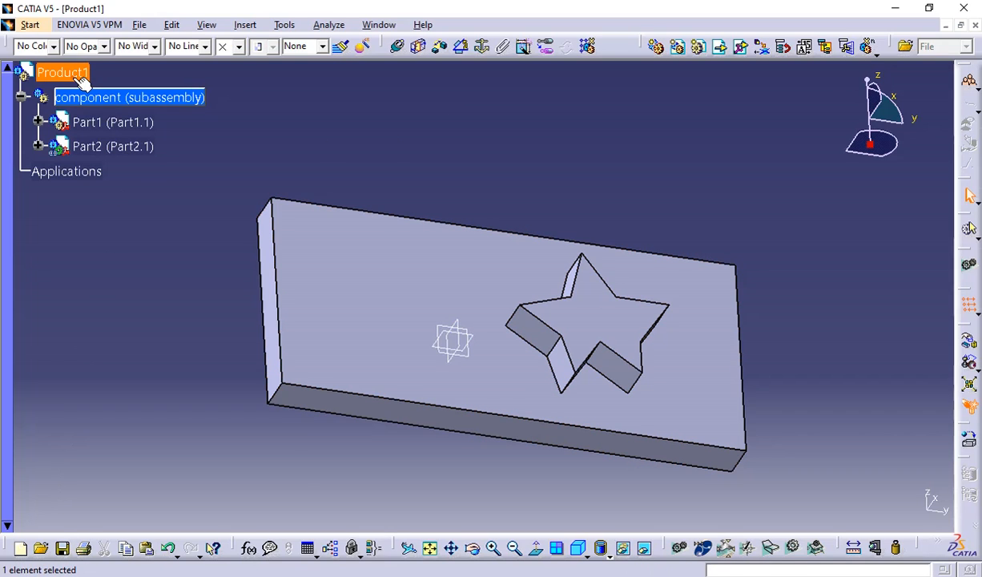
{"action": "left_click", "coordinate": [62, 548]}
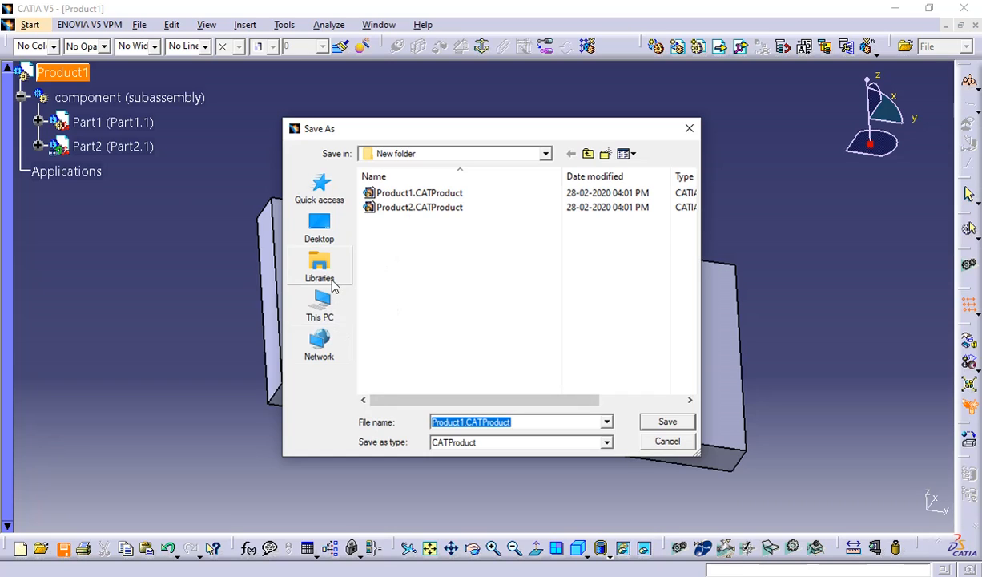
{"action": "left_click", "coordinate": [322, 230]}
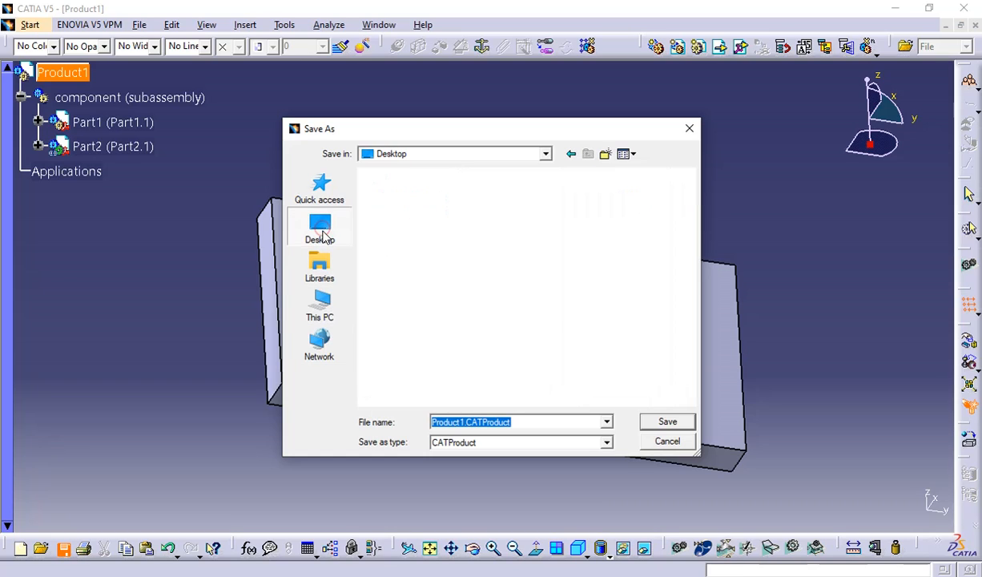
{"action": "right_click", "coordinate": [421, 358]}
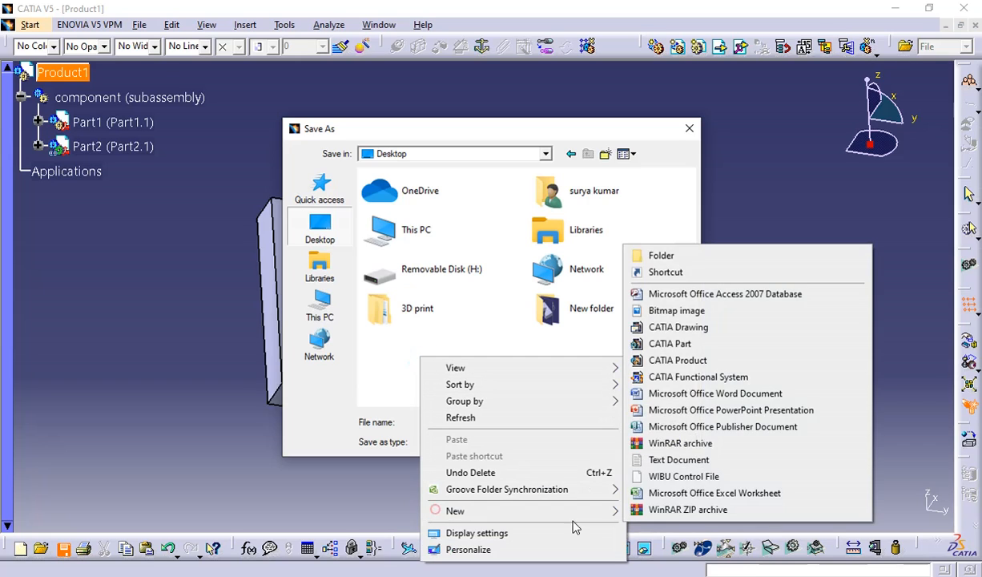
{"action": "mouse_move", "coordinate": [611, 511]}
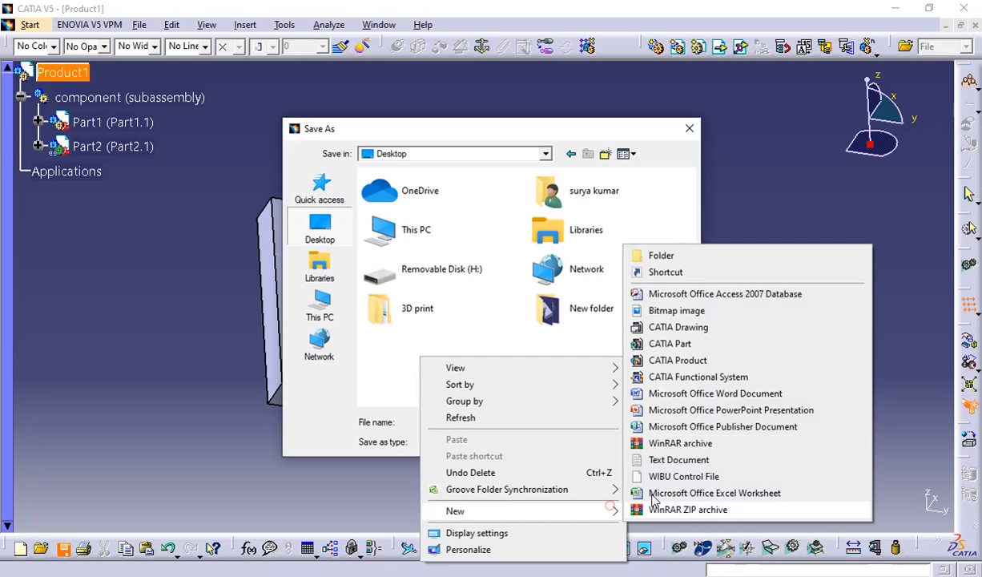
{"action": "left_click", "coordinate": [637, 255]}
{"action": "type", "text": "co"}
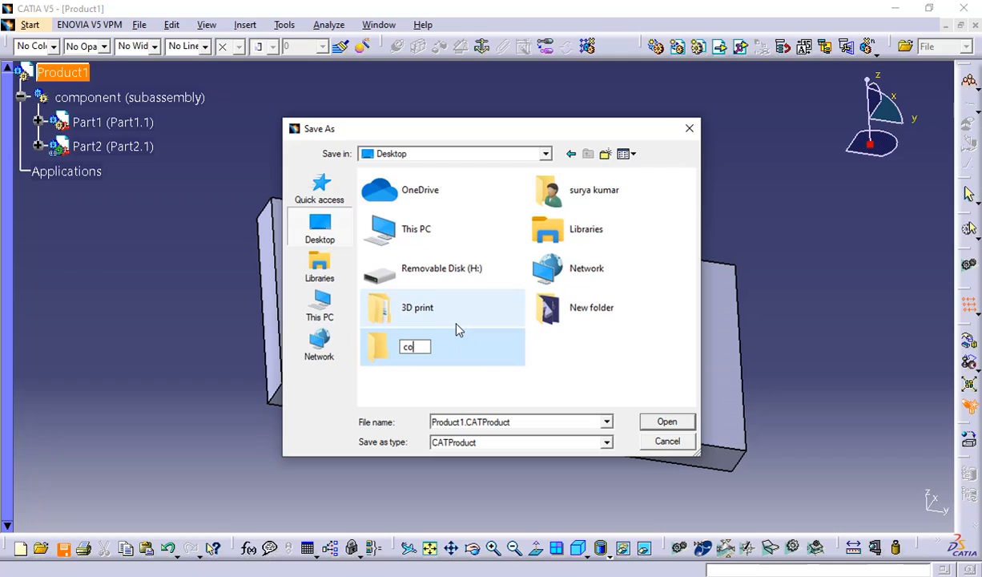
{"action": "type", "text": "mponent sub"}
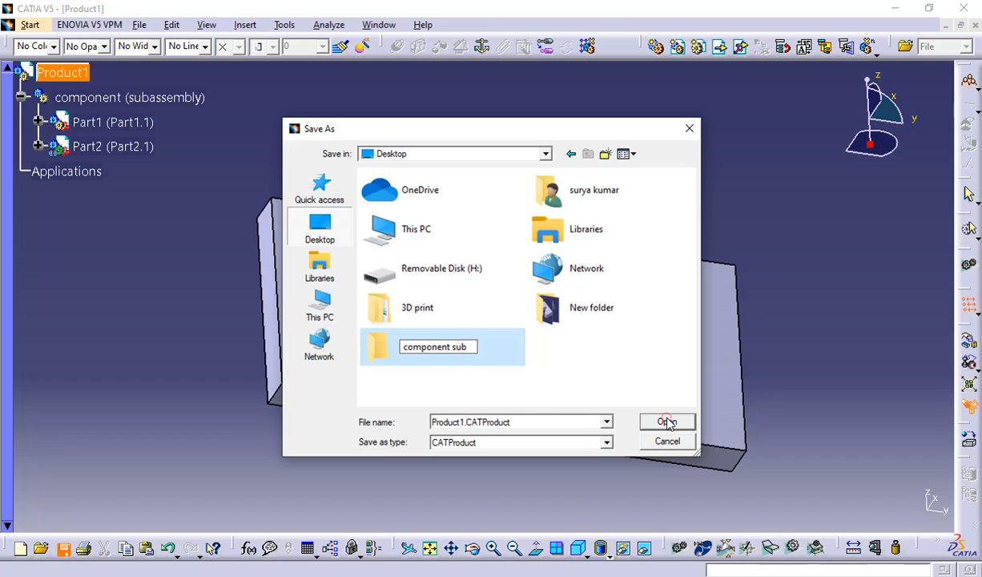
{"action": "left_click", "coordinate": [666, 422]}
Save Product1.CATProduct in the component sub folder, agreeing to proceed with the linked document saves.
{"action": "left_click", "coordinate": [478, 343]}
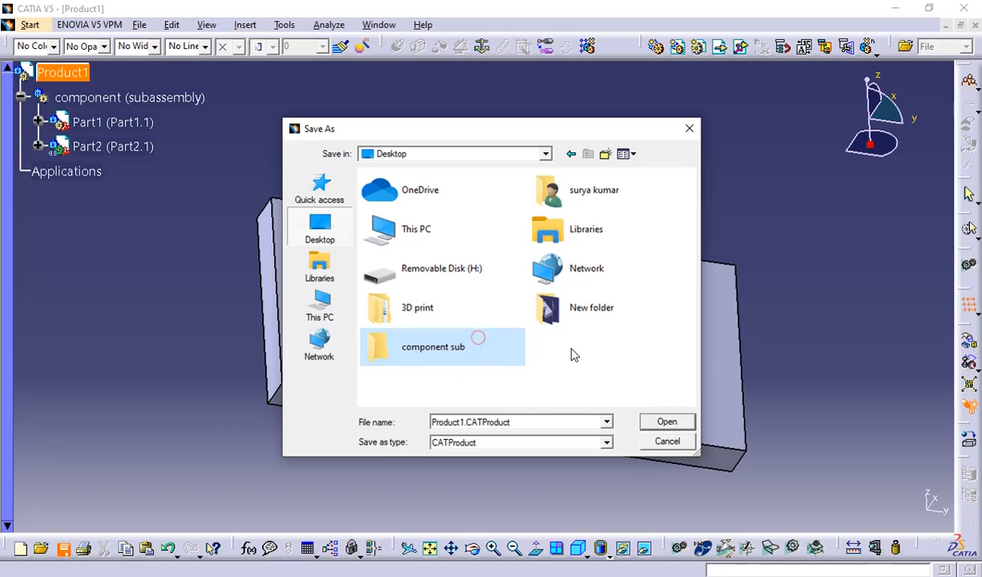
{"action": "left_click", "coordinate": [488, 353]}
{"action": "double_click", "coordinate": [398, 351]}
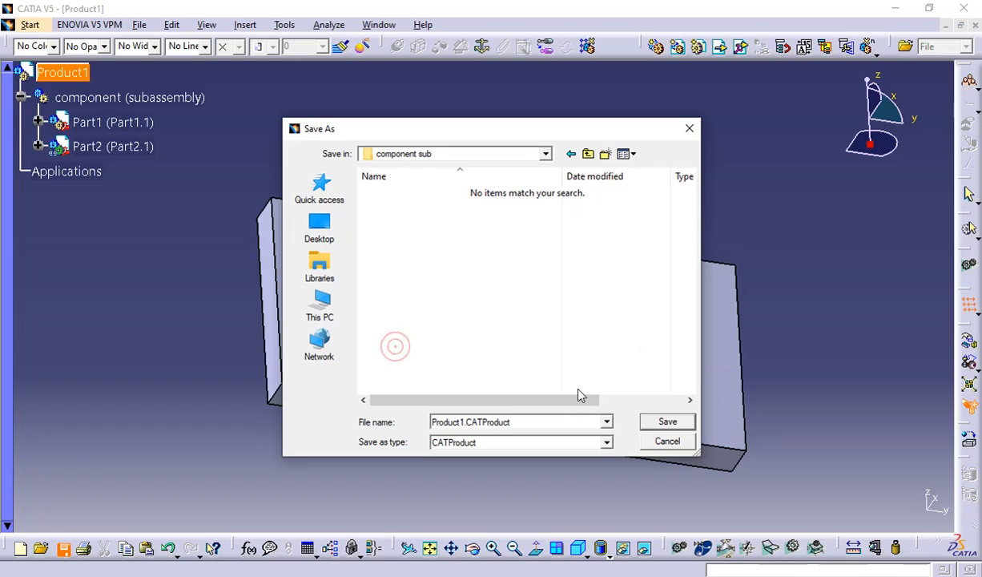
{"action": "left_click", "coordinate": [653, 423]}
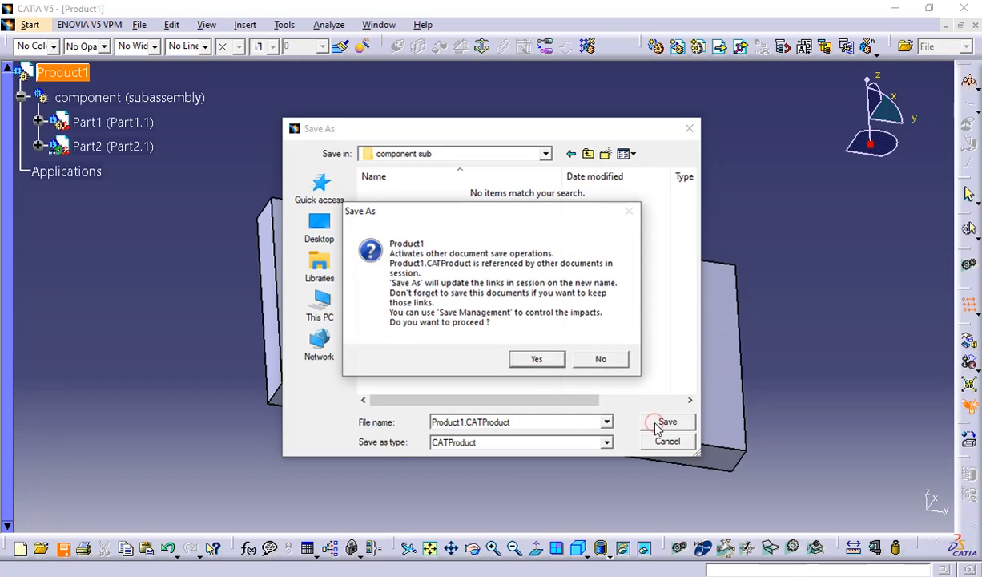
{"action": "left_click", "coordinate": [548, 362]}
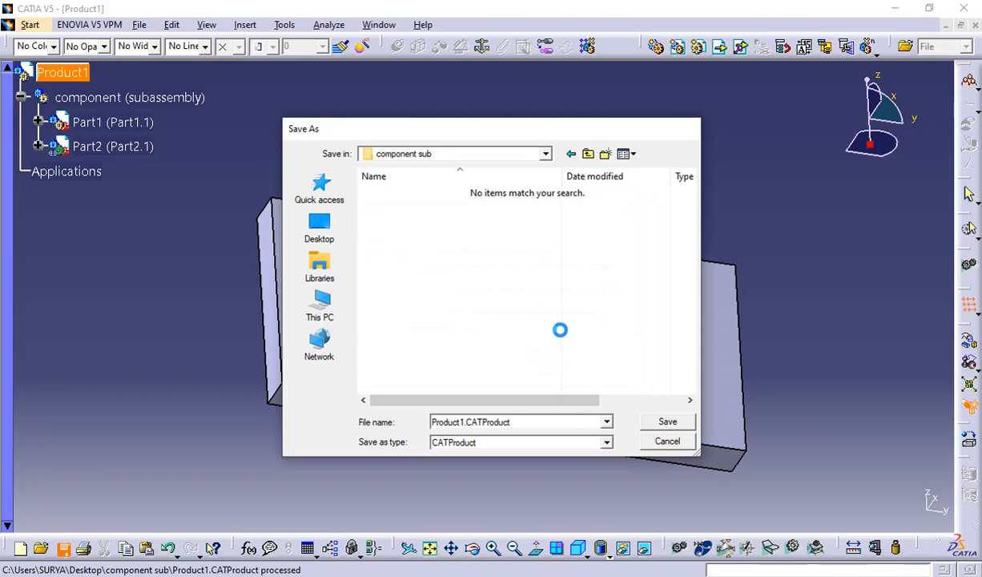
Switch to the desktop, open the component sub folder and check its saved files against the Product1 tree in CATIA.
{"action": "left_click", "coordinate": [895, 7]}
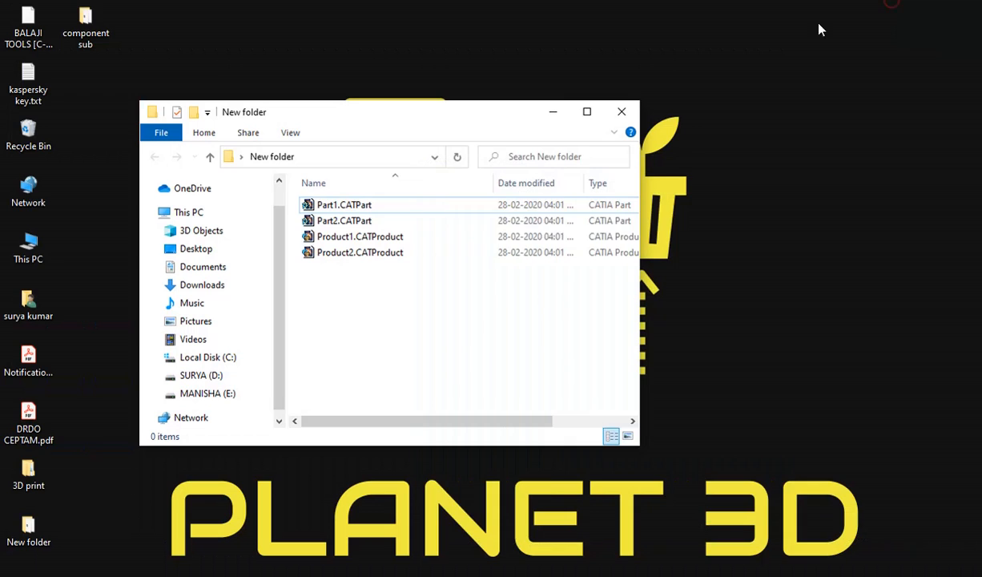
{"action": "left_click", "coordinate": [552, 113]}
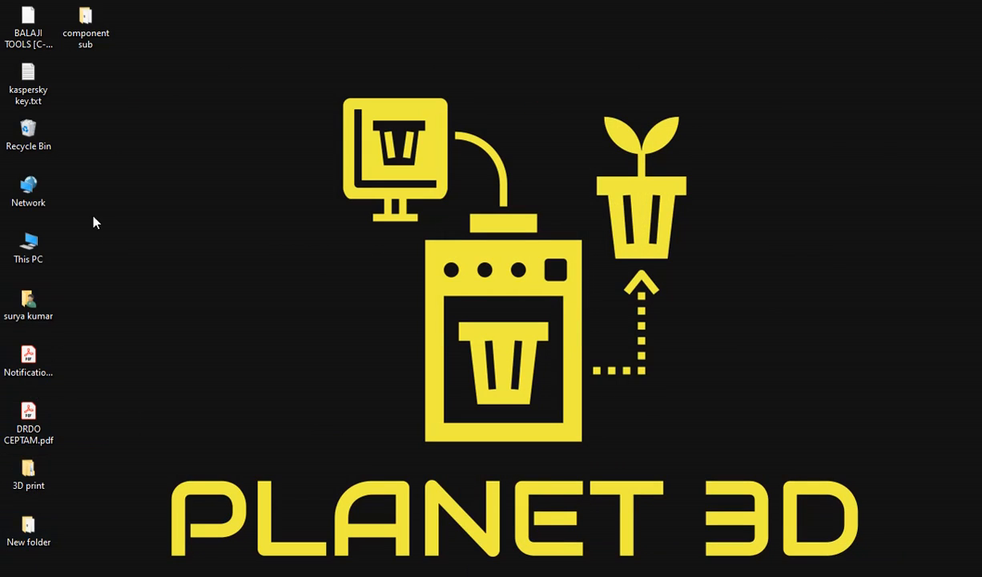
{"action": "double_click", "coordinate": [84, 24]}
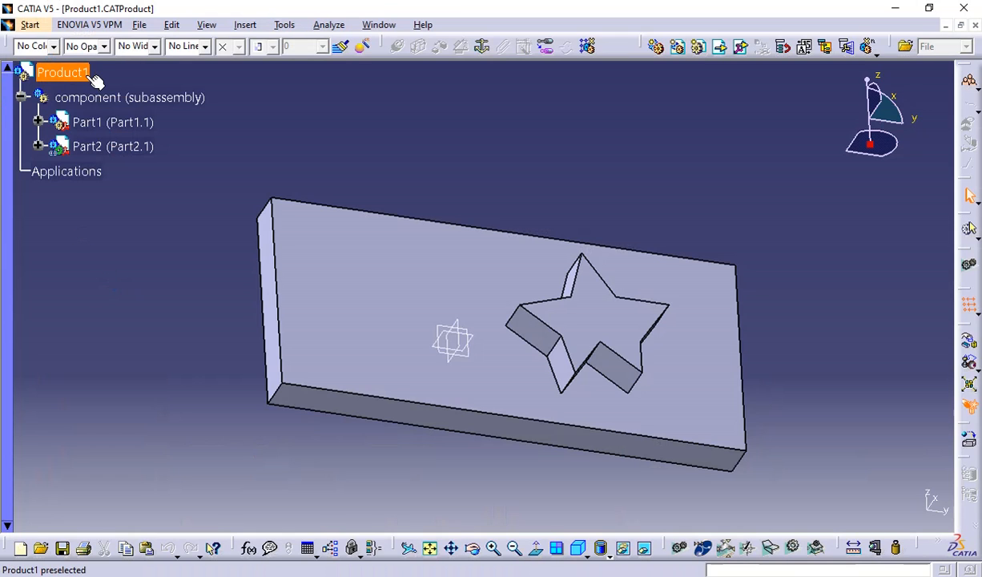
{"action": "left_click", "coordinate": [80, 73]}
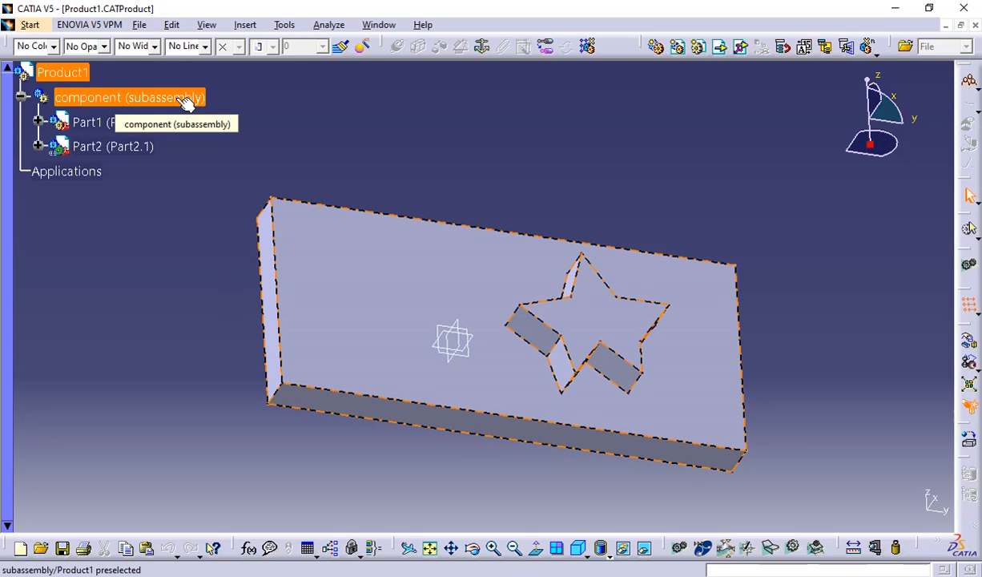
{"action": "left_click", "coordinate": [895, 7]}
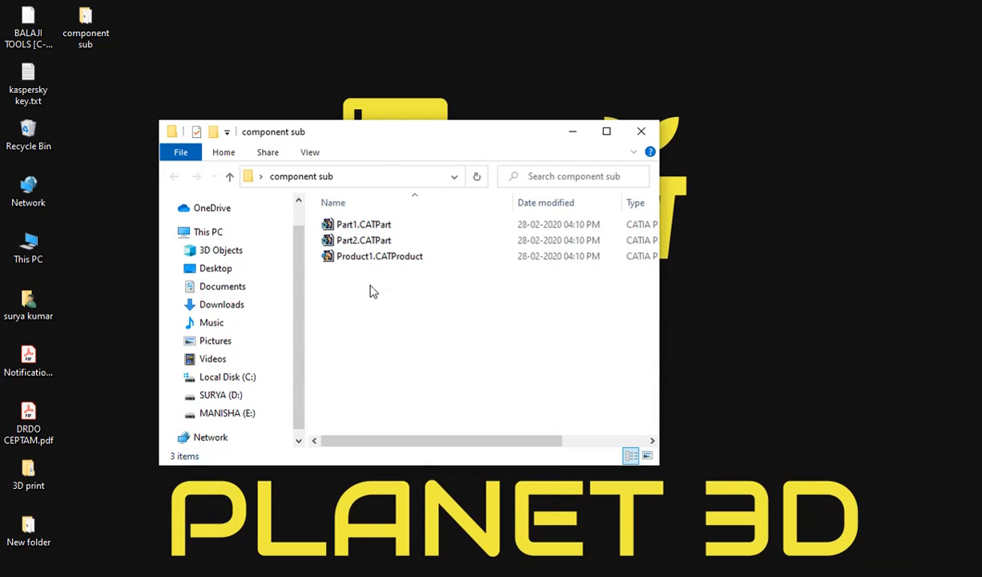
{"action": "left_click", "coordinate": [565, 131]}
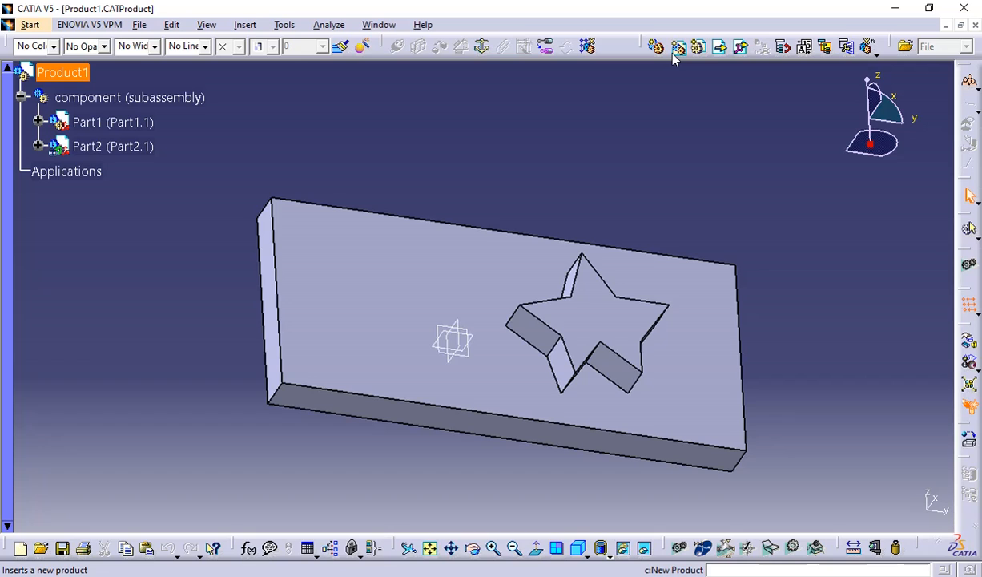
Switch to File Explorer and place the New folder and component sub windows side by side to compare their files.
{"action": "left_click", "coordinate": [895, 9]}
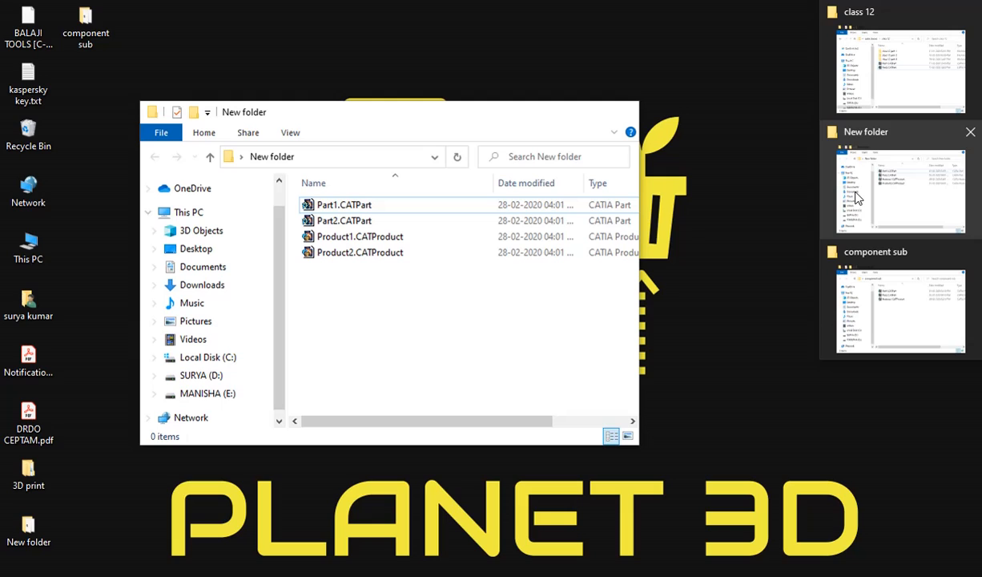
{"action": "left_click", "coordinate": [856, 197]}
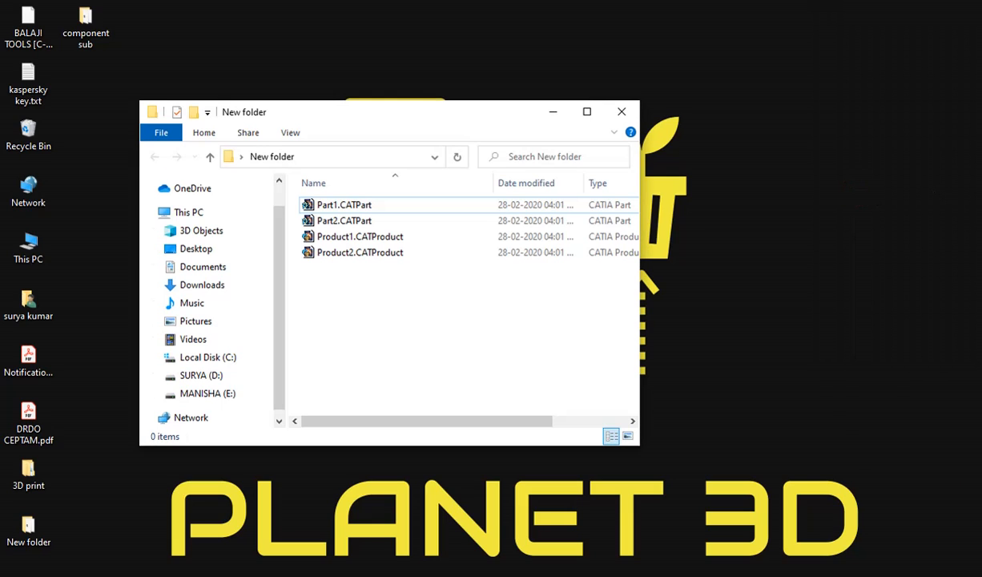
{"action": "left_click", "coordinate": [900, 287]}
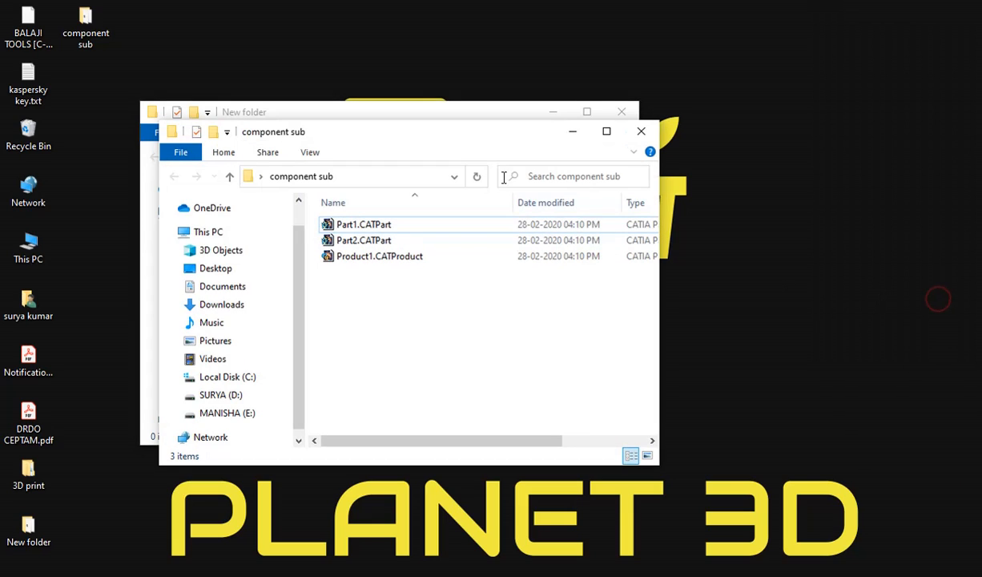
{"action": "left_click_drag", "start_coordinate": [482, 133], "coordinate": [553, 294]}
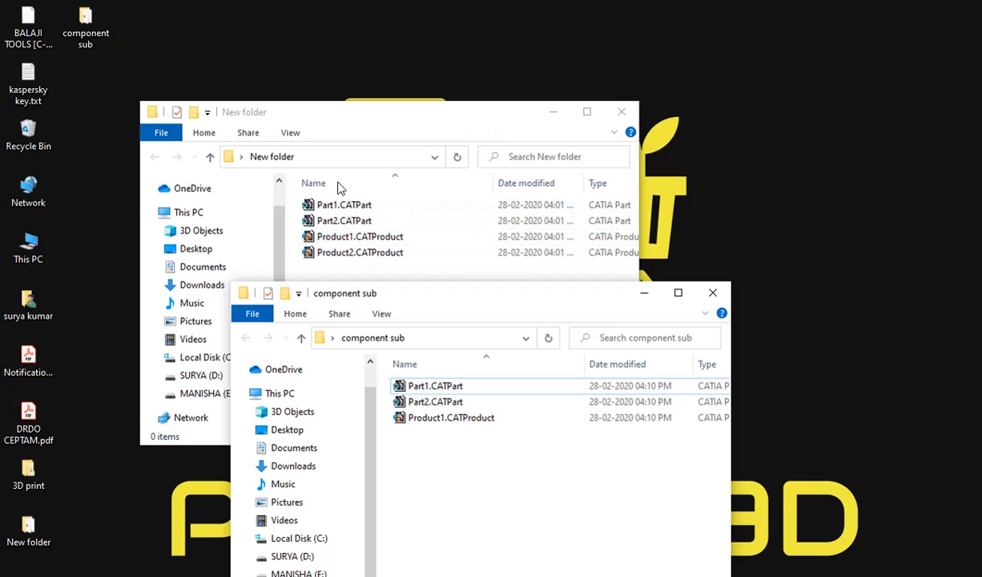
{"action": "left_click_drag", "start_coordinate": [379, 114], "coordinate": [406, 31]}
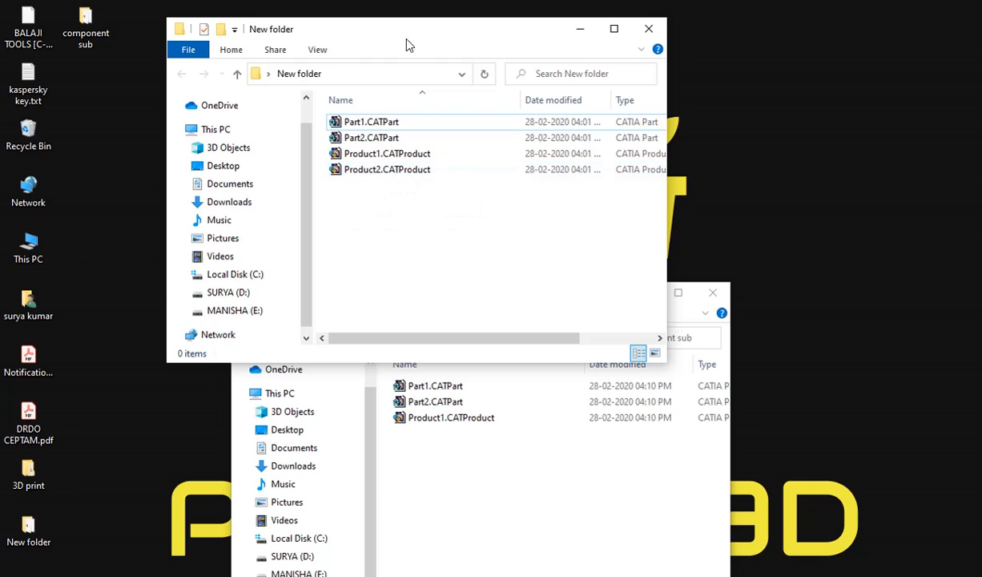
{"action": "left_click_drag", "start_coordinate": [411, 35], "coordinate": [430, 22]}
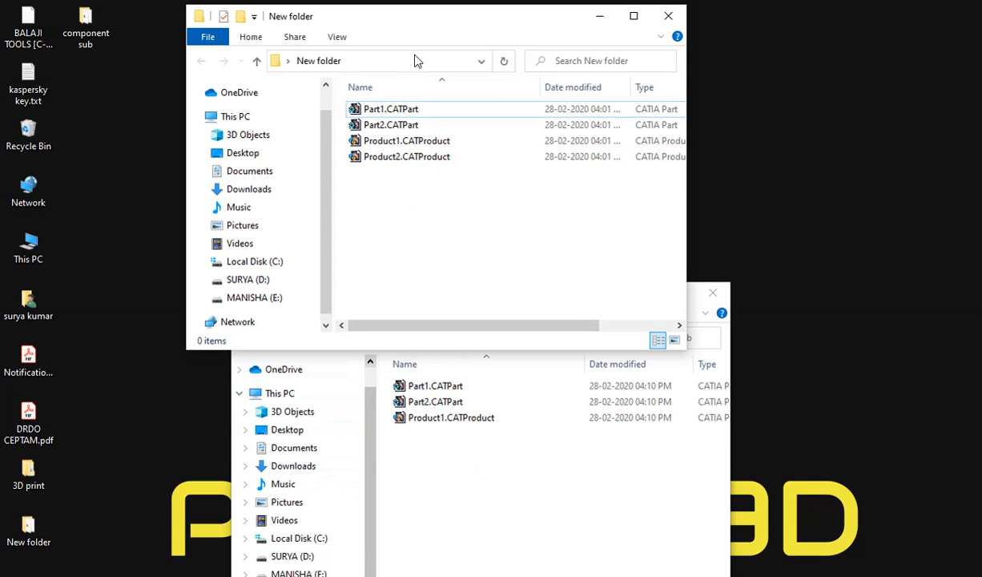
{"action": "left_click_drag", "start_coordinate": [411, 22], "coordinate": [189, 44]}
{"action": "left_click_drag", "start_coordinate": [504, 309], "coordinate": [740, 82]}
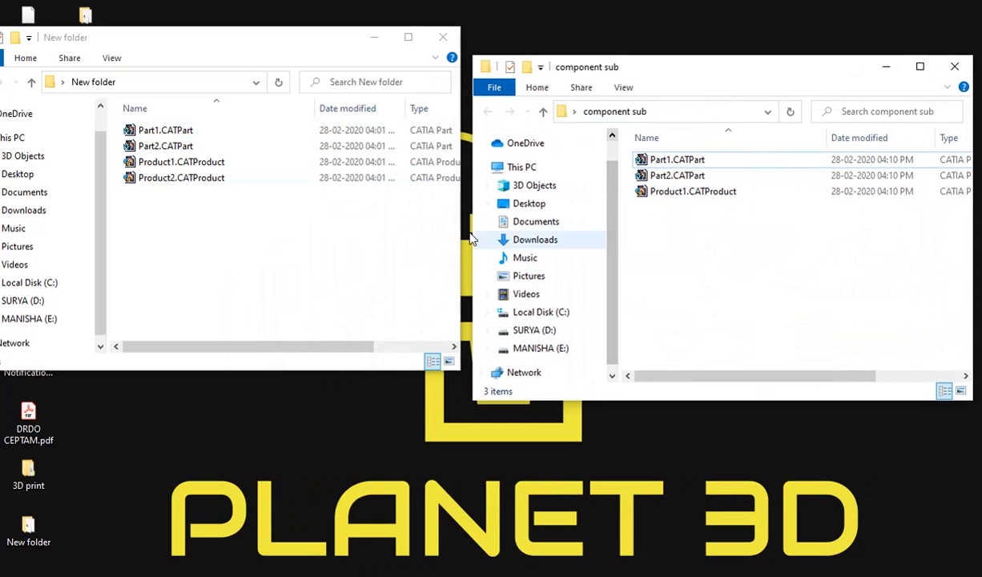